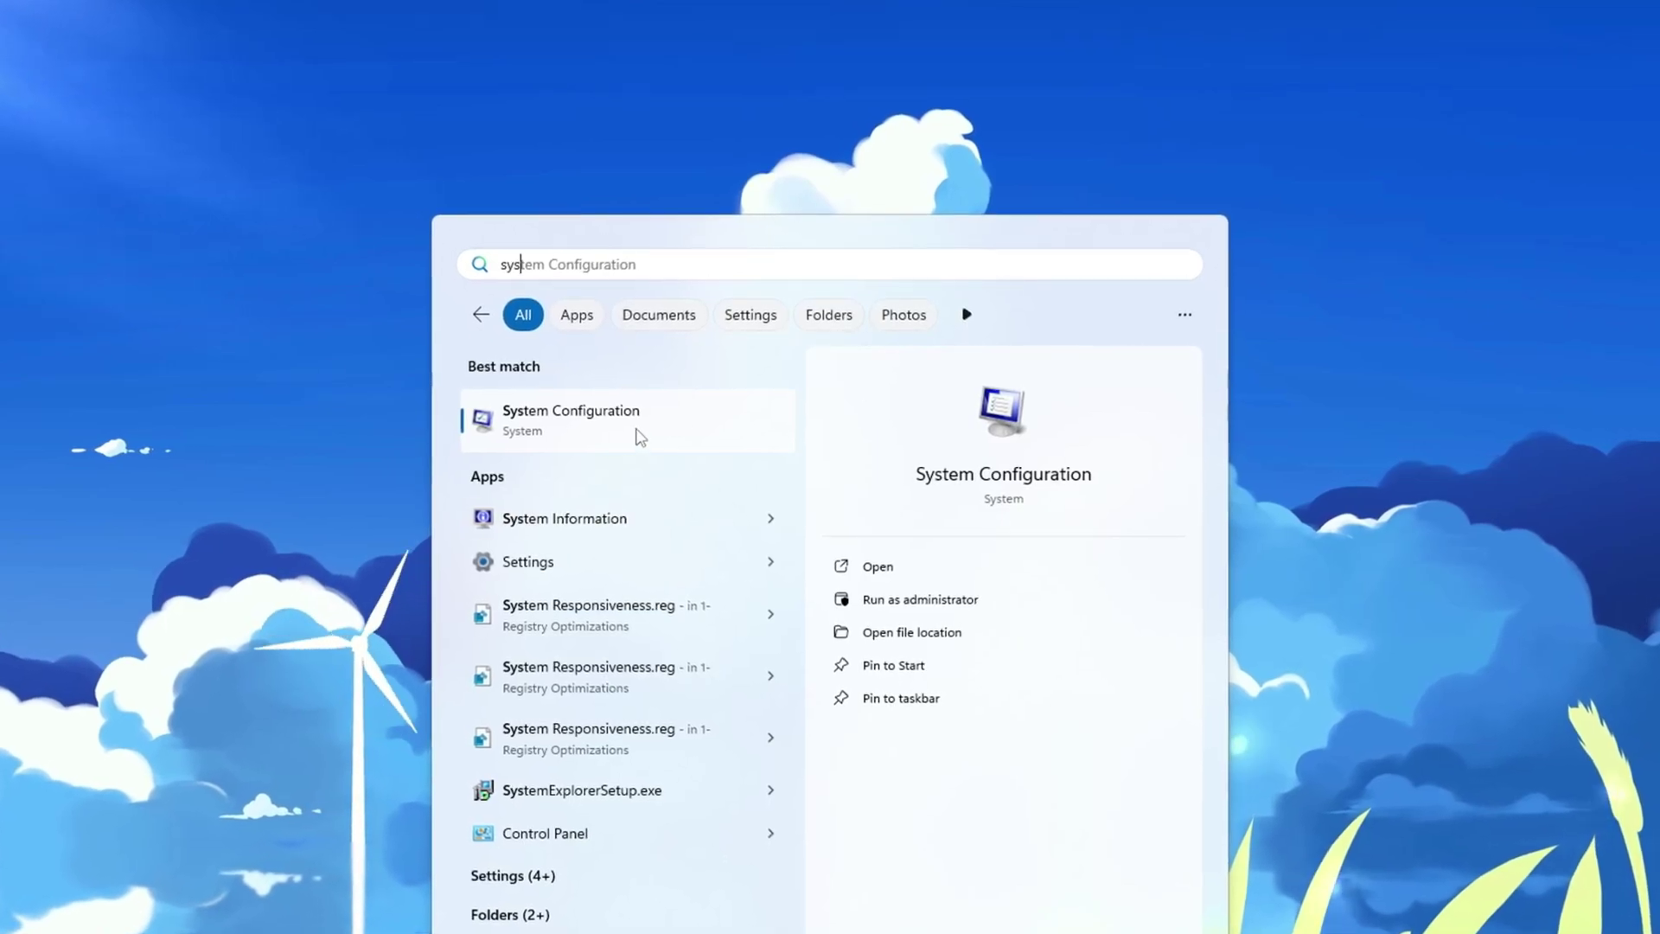
Set the Boot tab's advanced Number of processors option to 16 and confirm
left_click(639, 434)
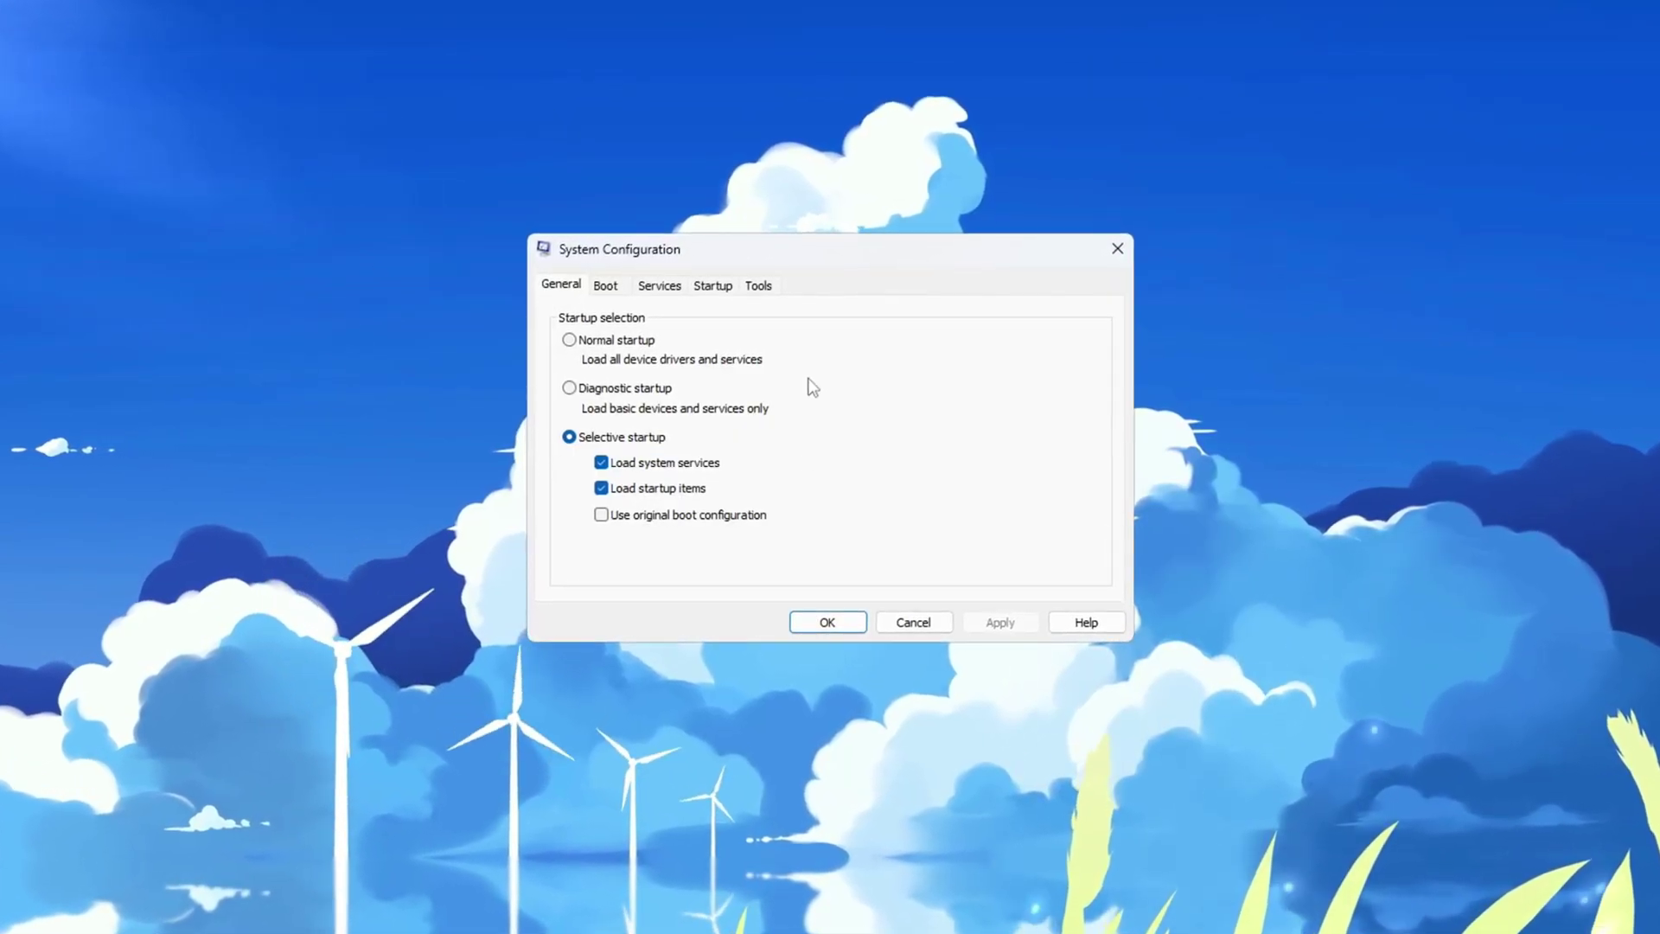
left_click(605, 285)
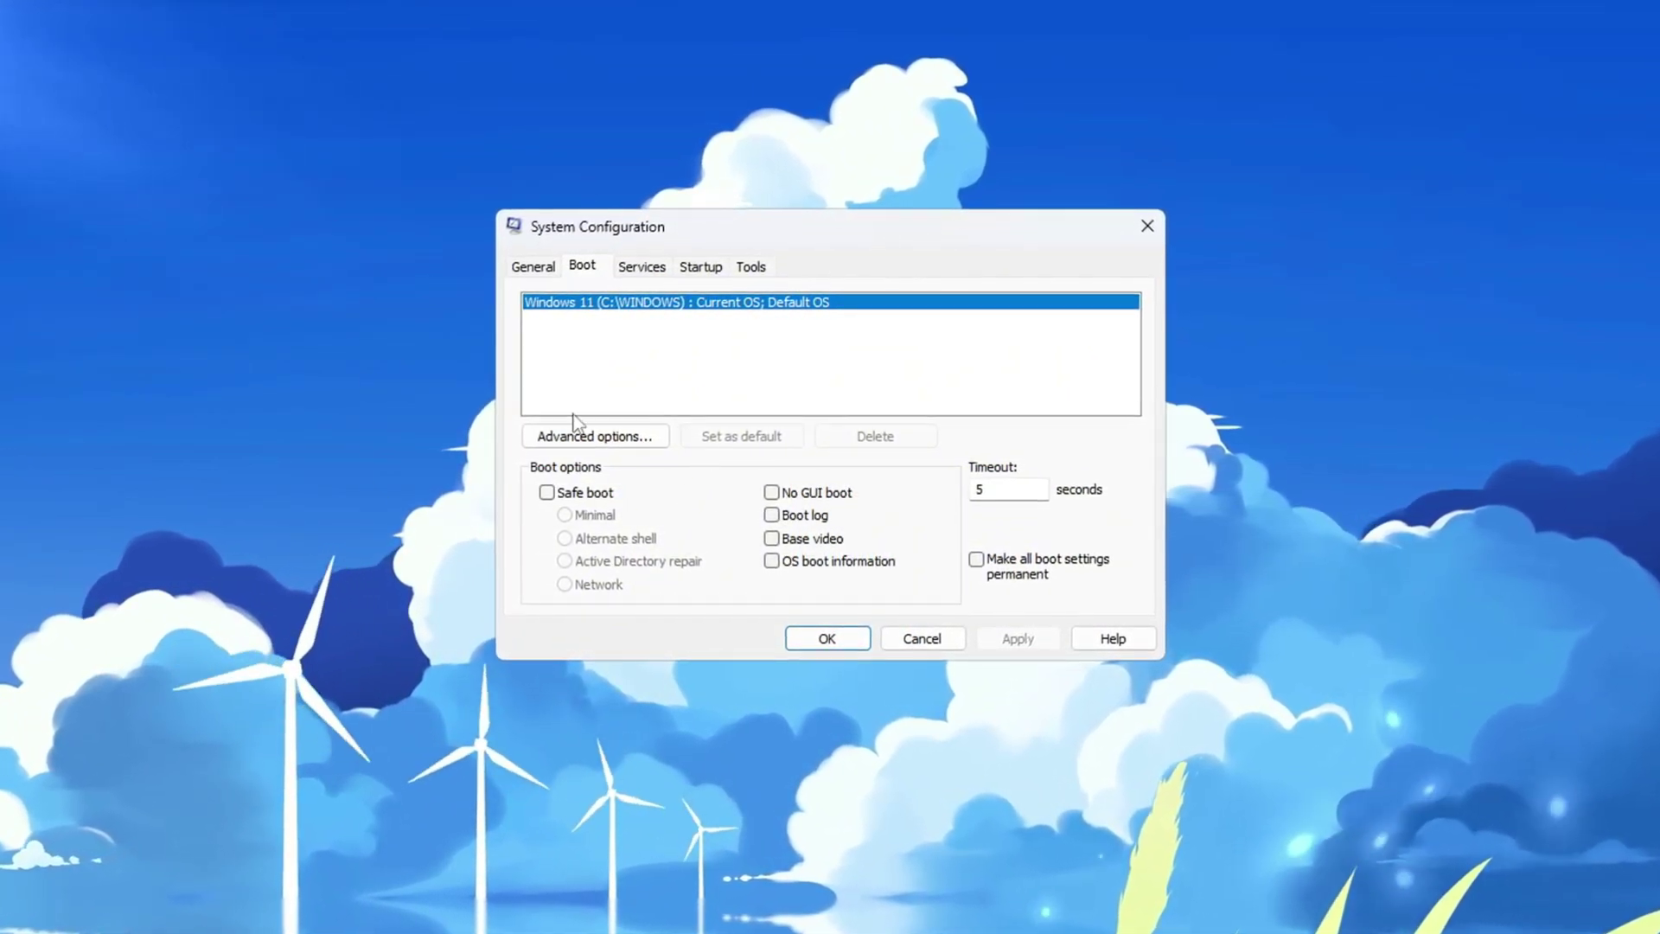
left_click(616, 442)
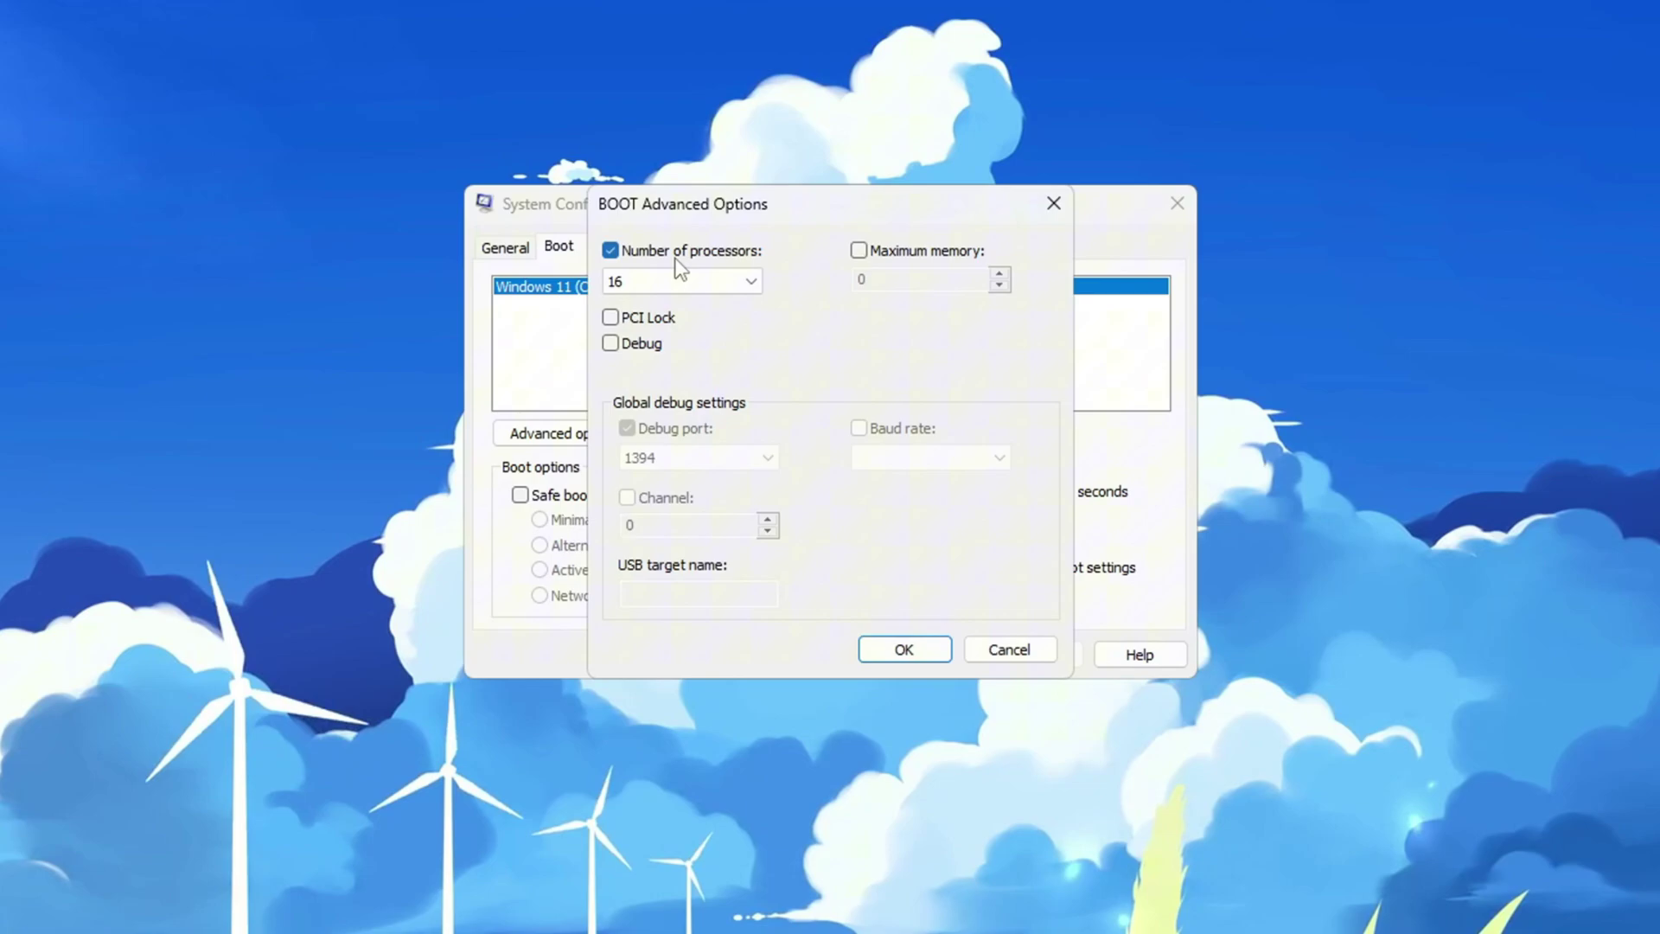
left_click(697, 275)
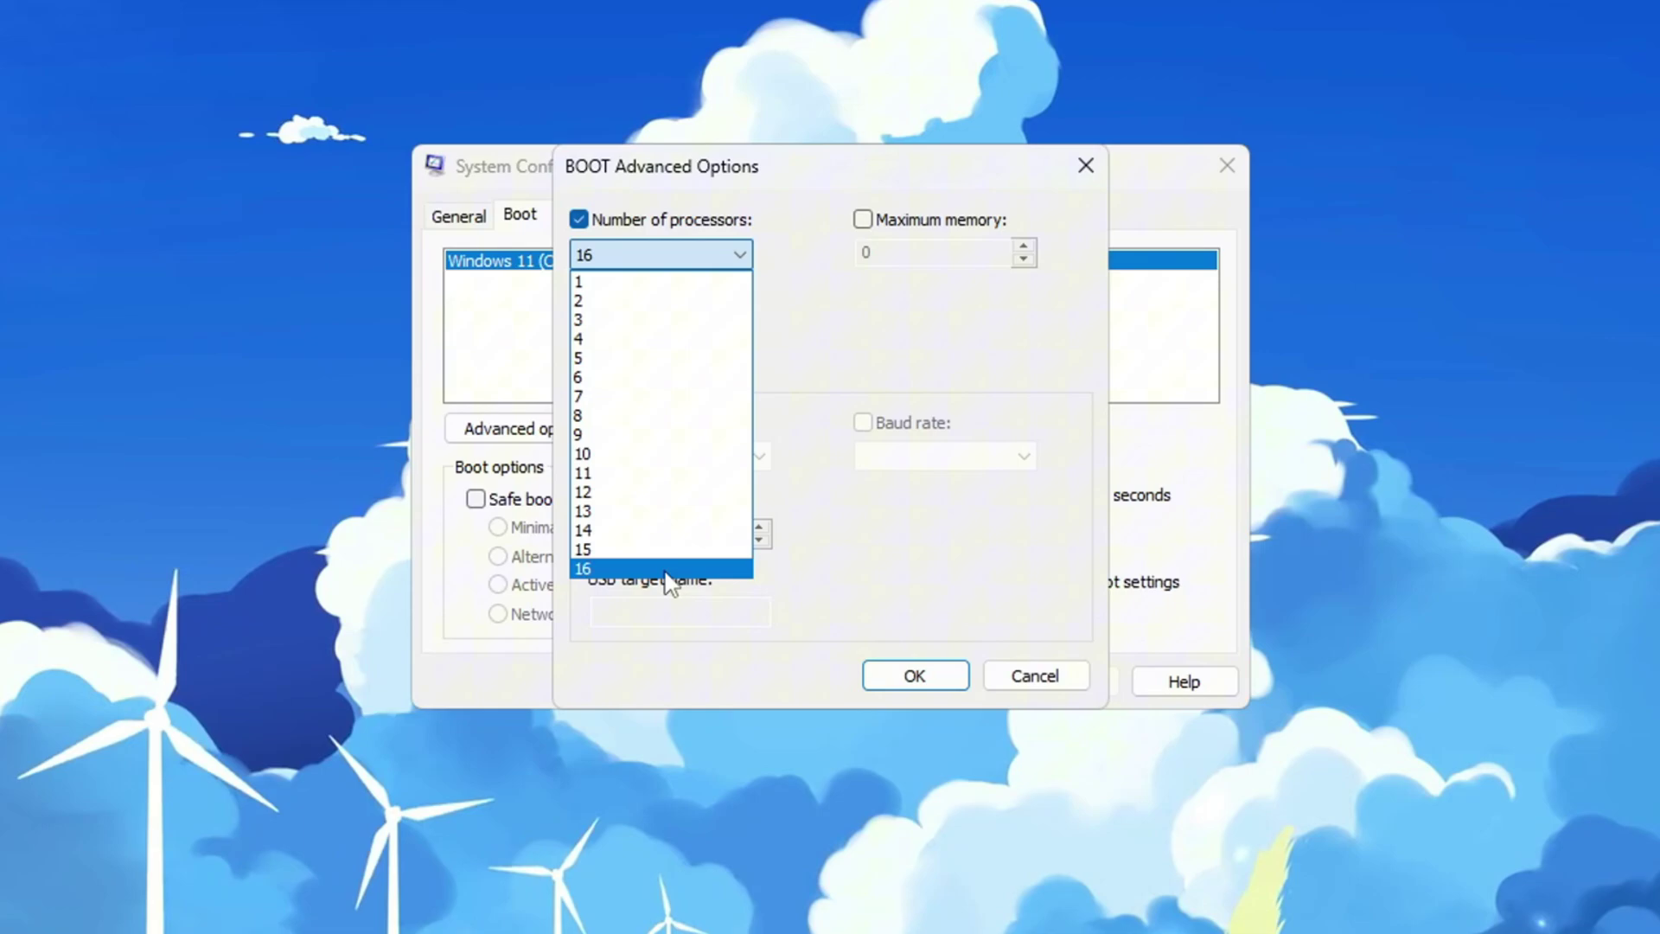
left_click(670, 571)
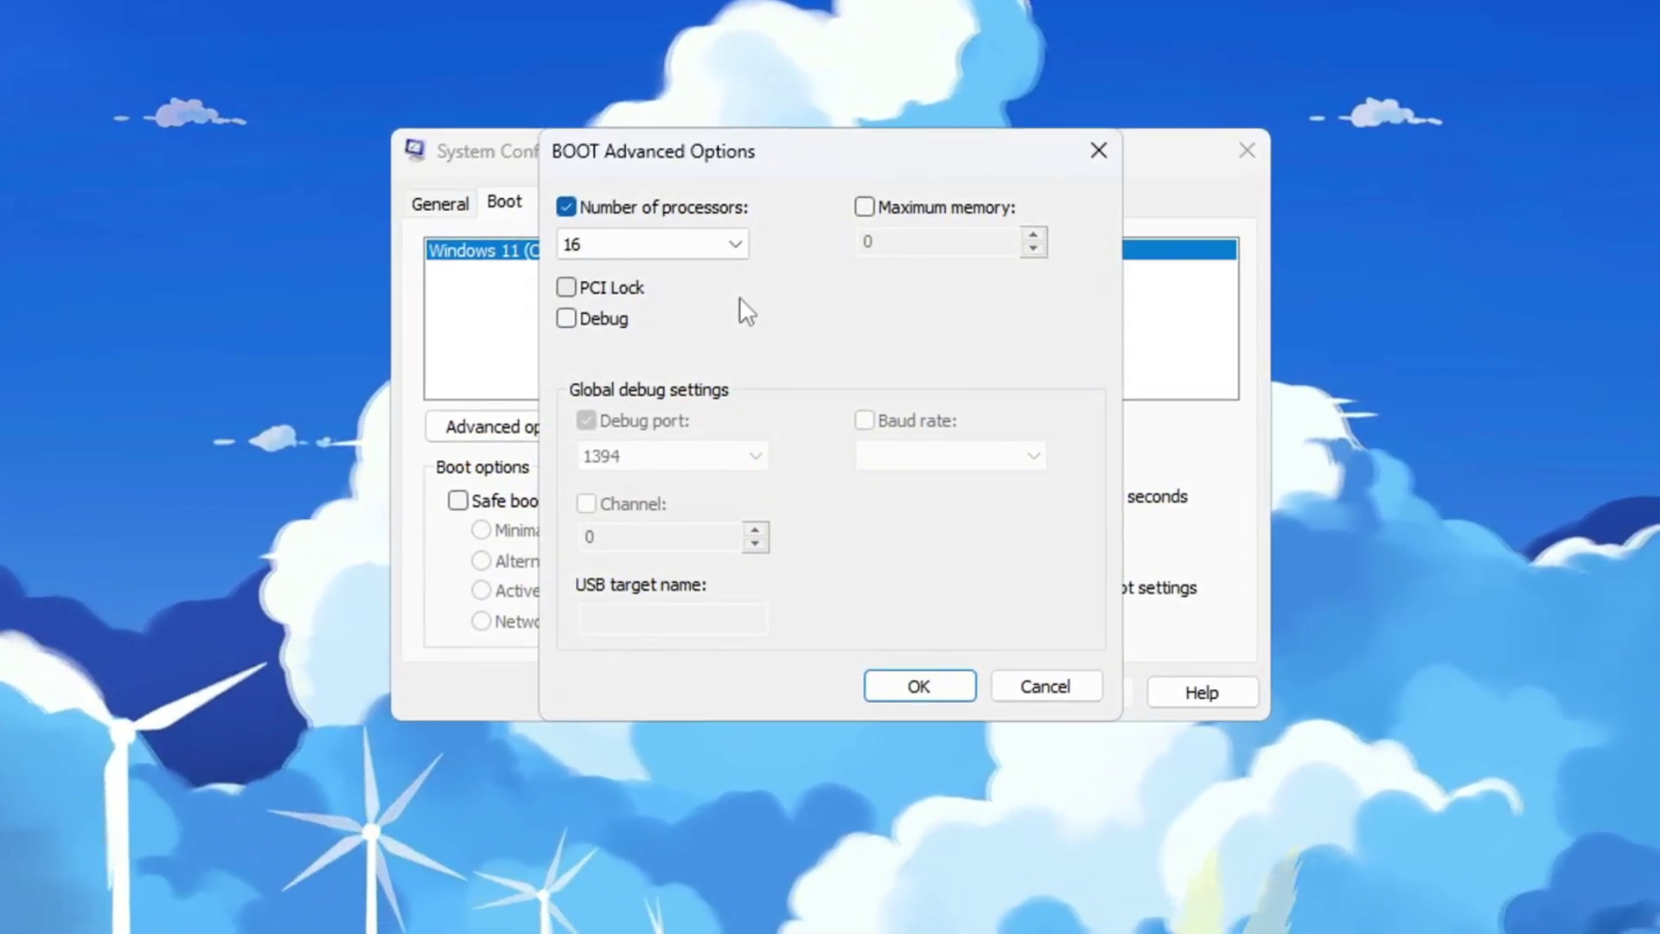
left_click(920, 687)
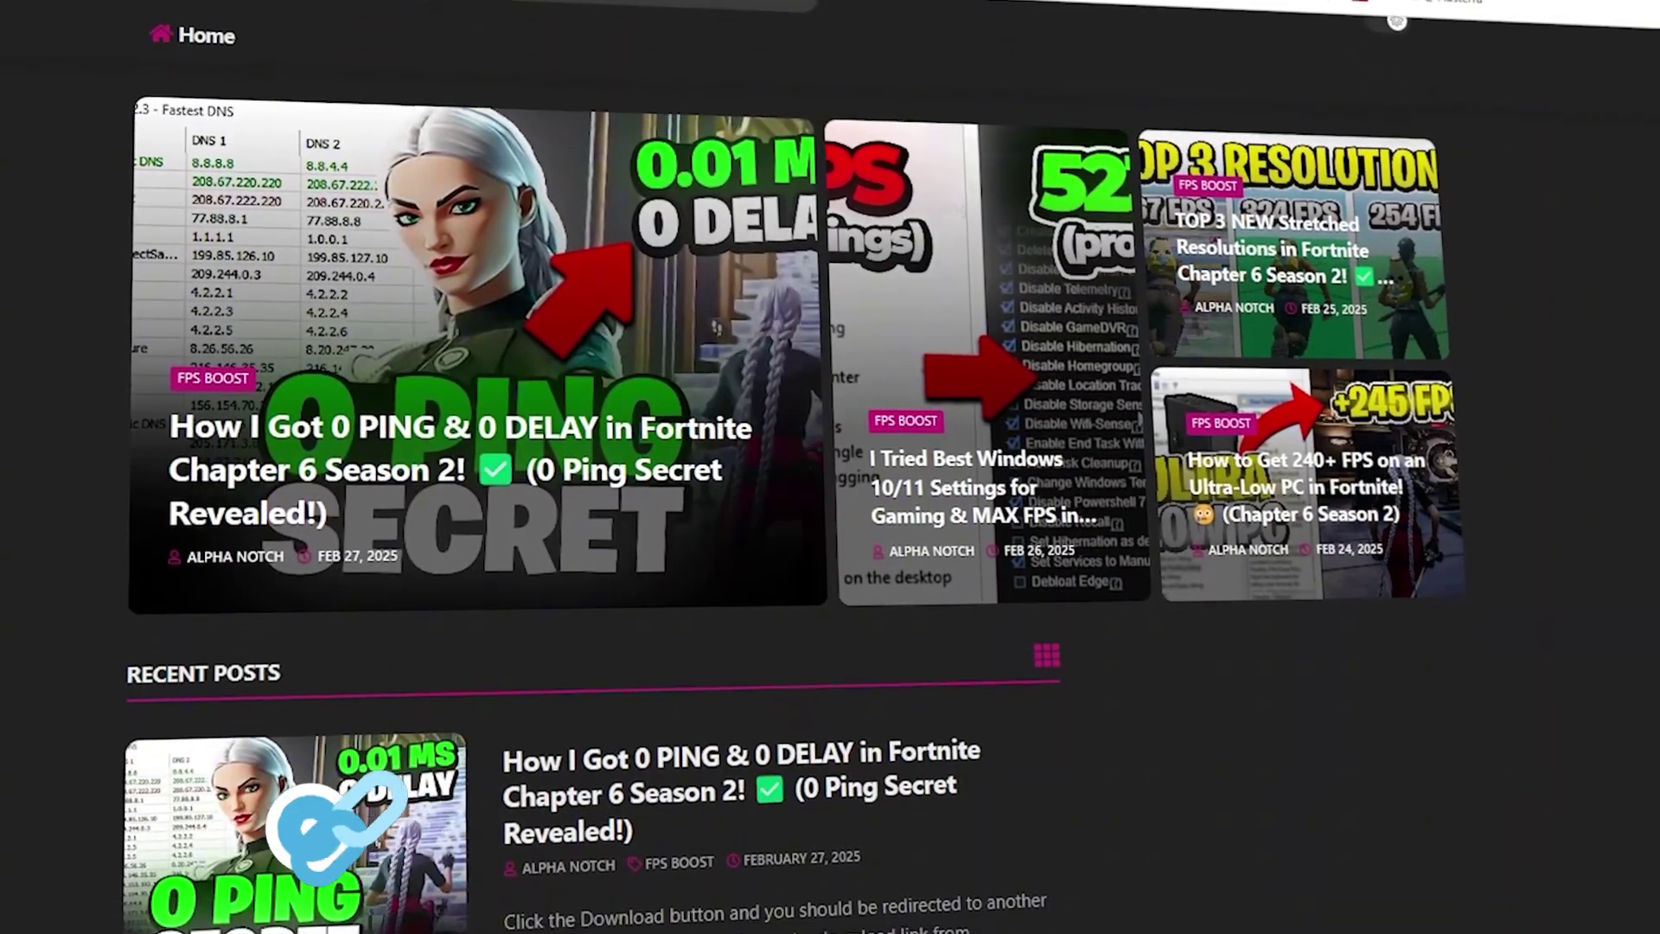
scroll(830, 467, "down", 5)
scroll(830, 466, "down", 2)
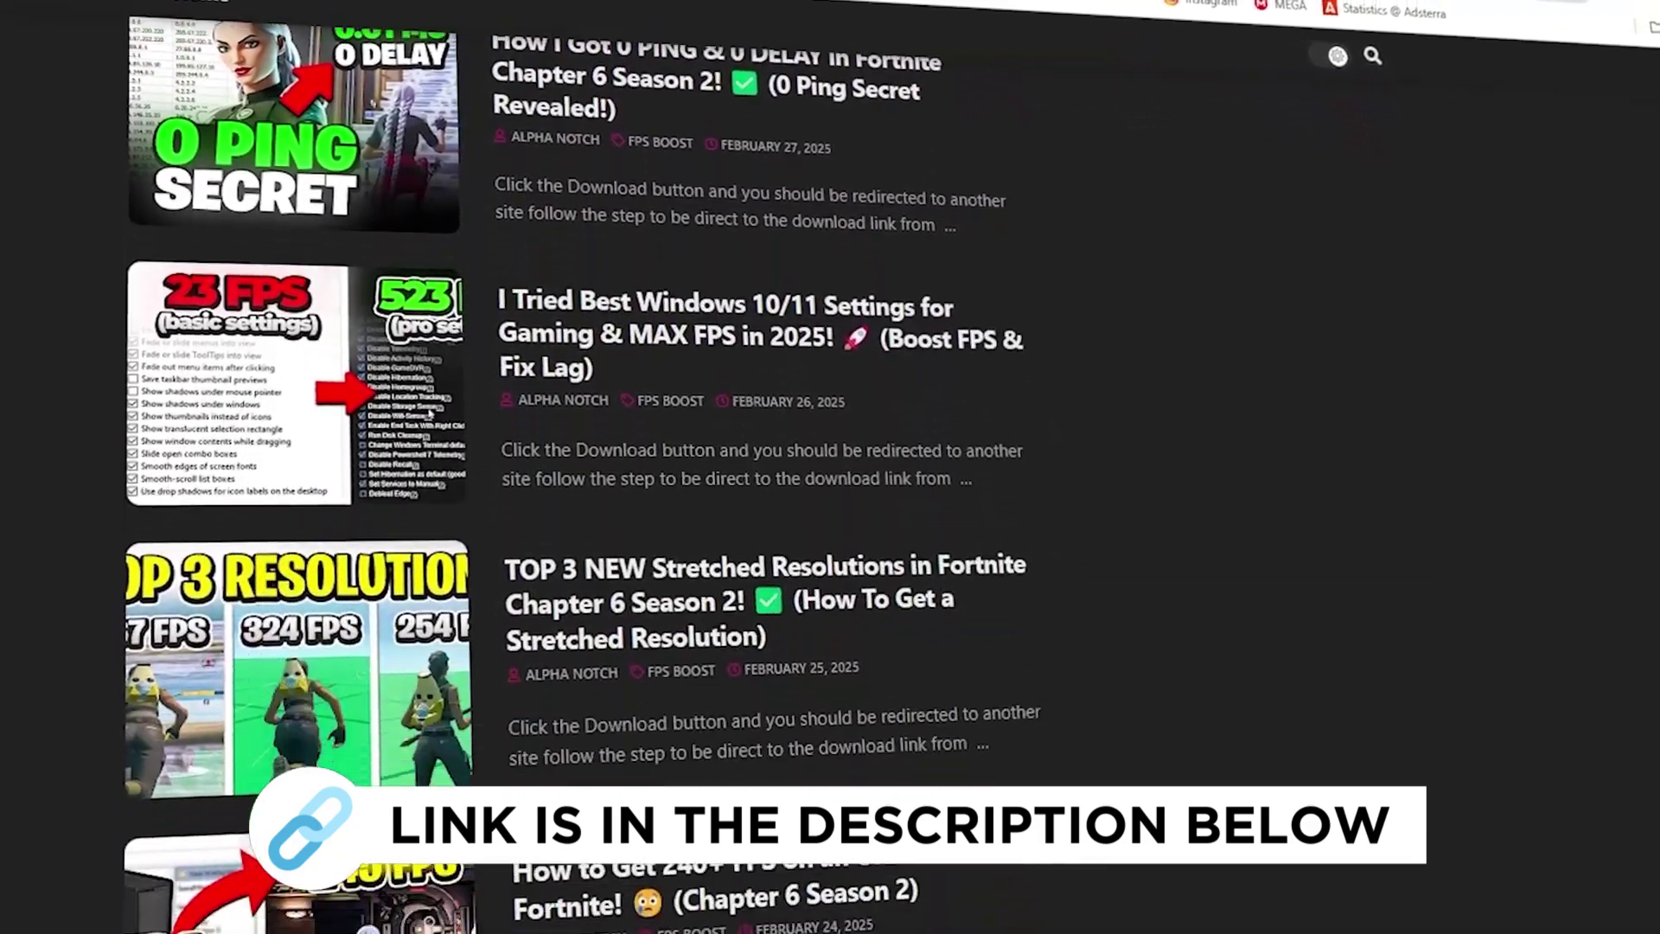
scroll(831, 467, "down", 2)
scroll(830, 467, "down", 2)
scroll(831, 467, "down", 2)
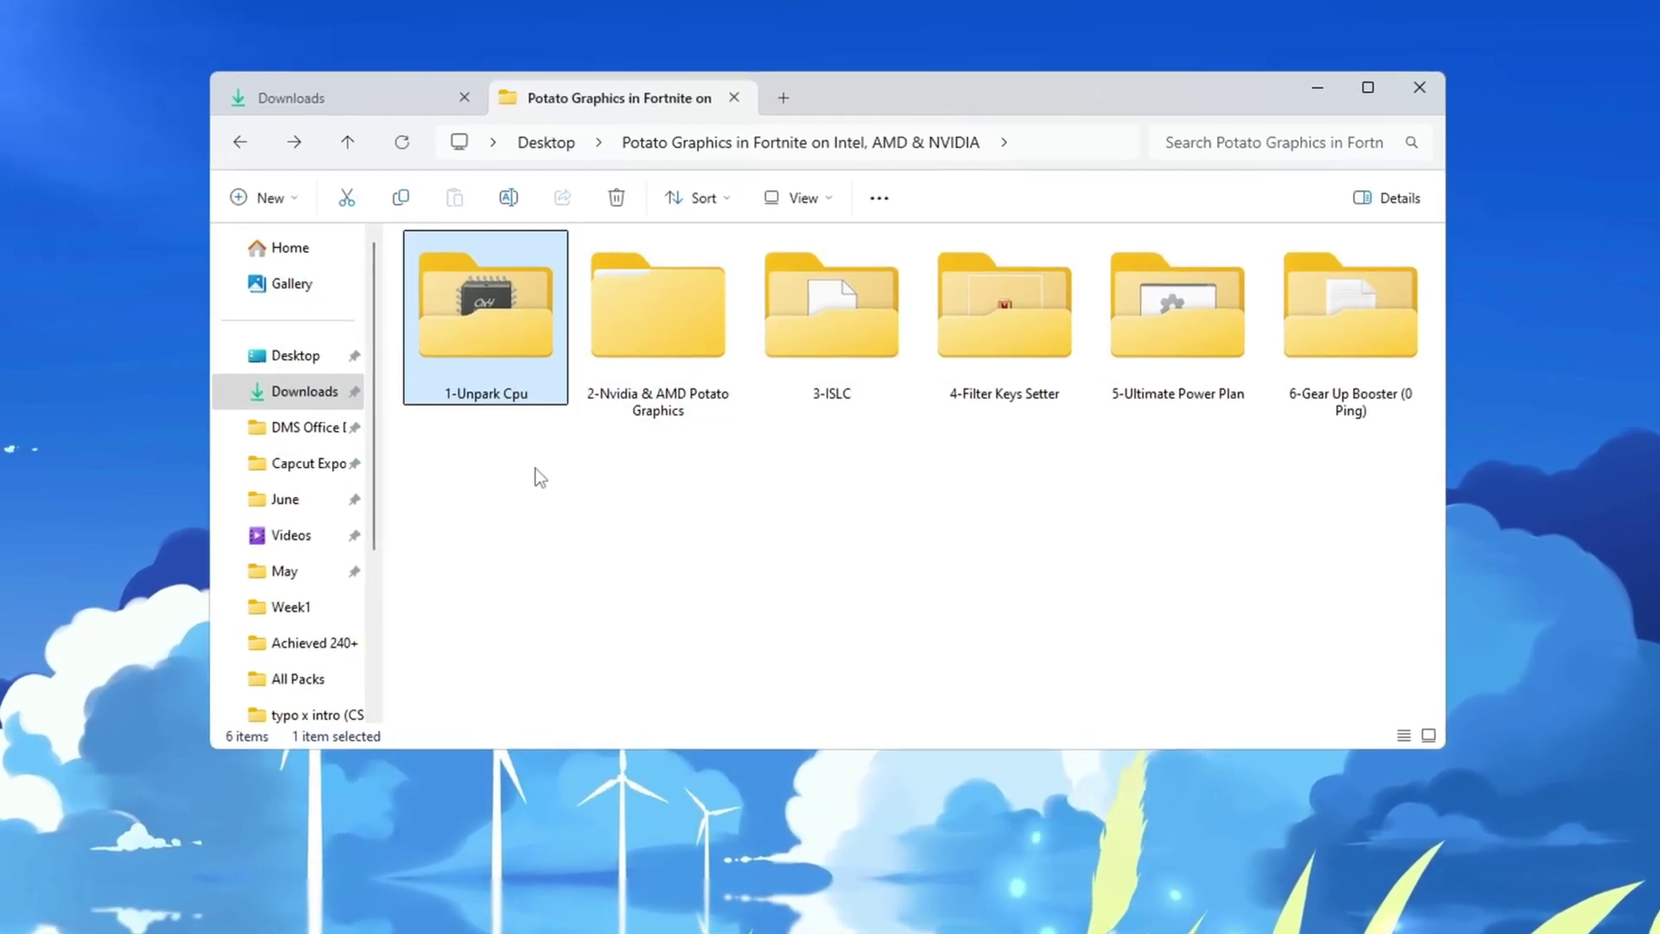
Run UnparkCpu.exe from the 1-Unpark Cpu folder as administrator
double_click(489, 341)
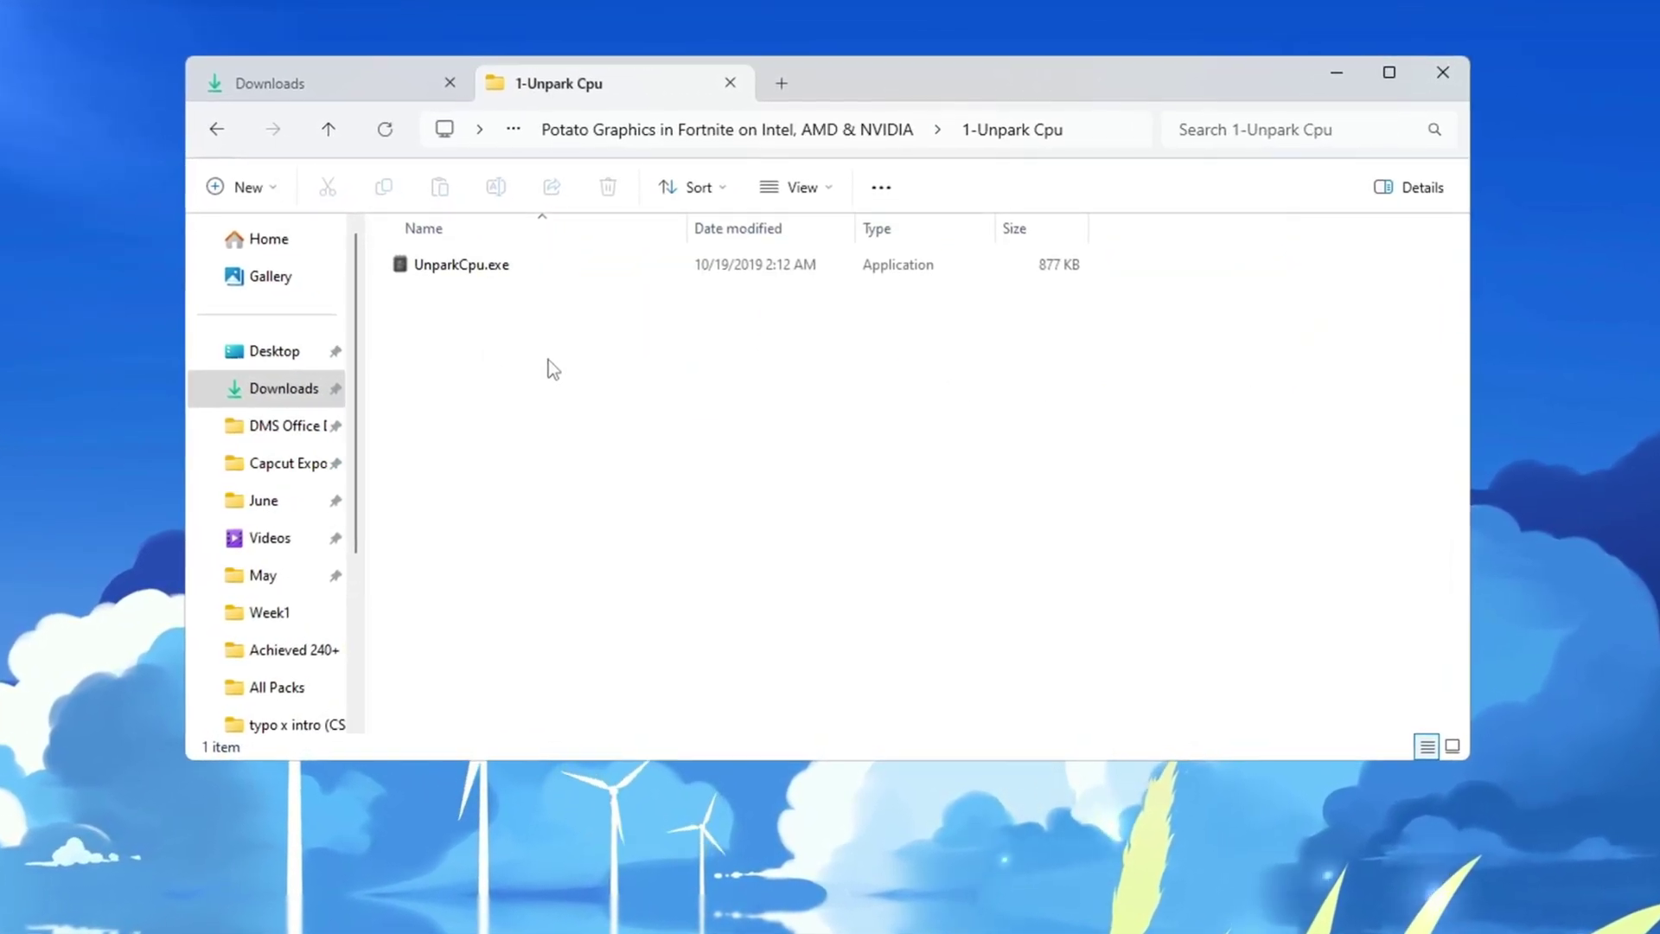
left_click(558, 265)
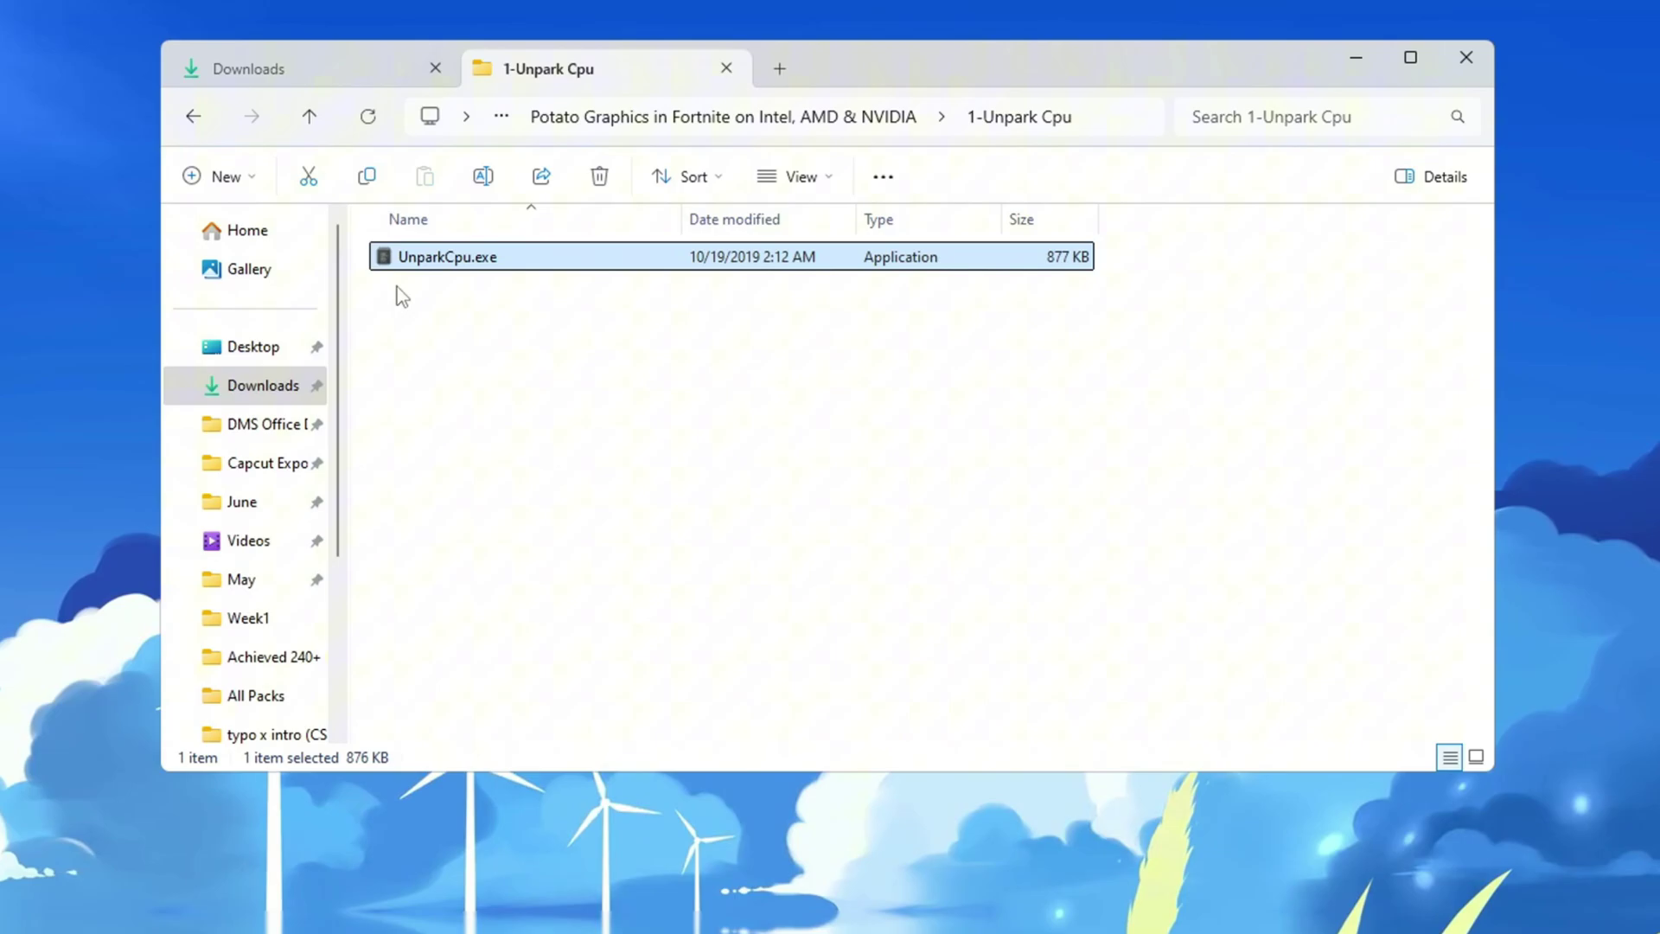
right_click(537, 258)
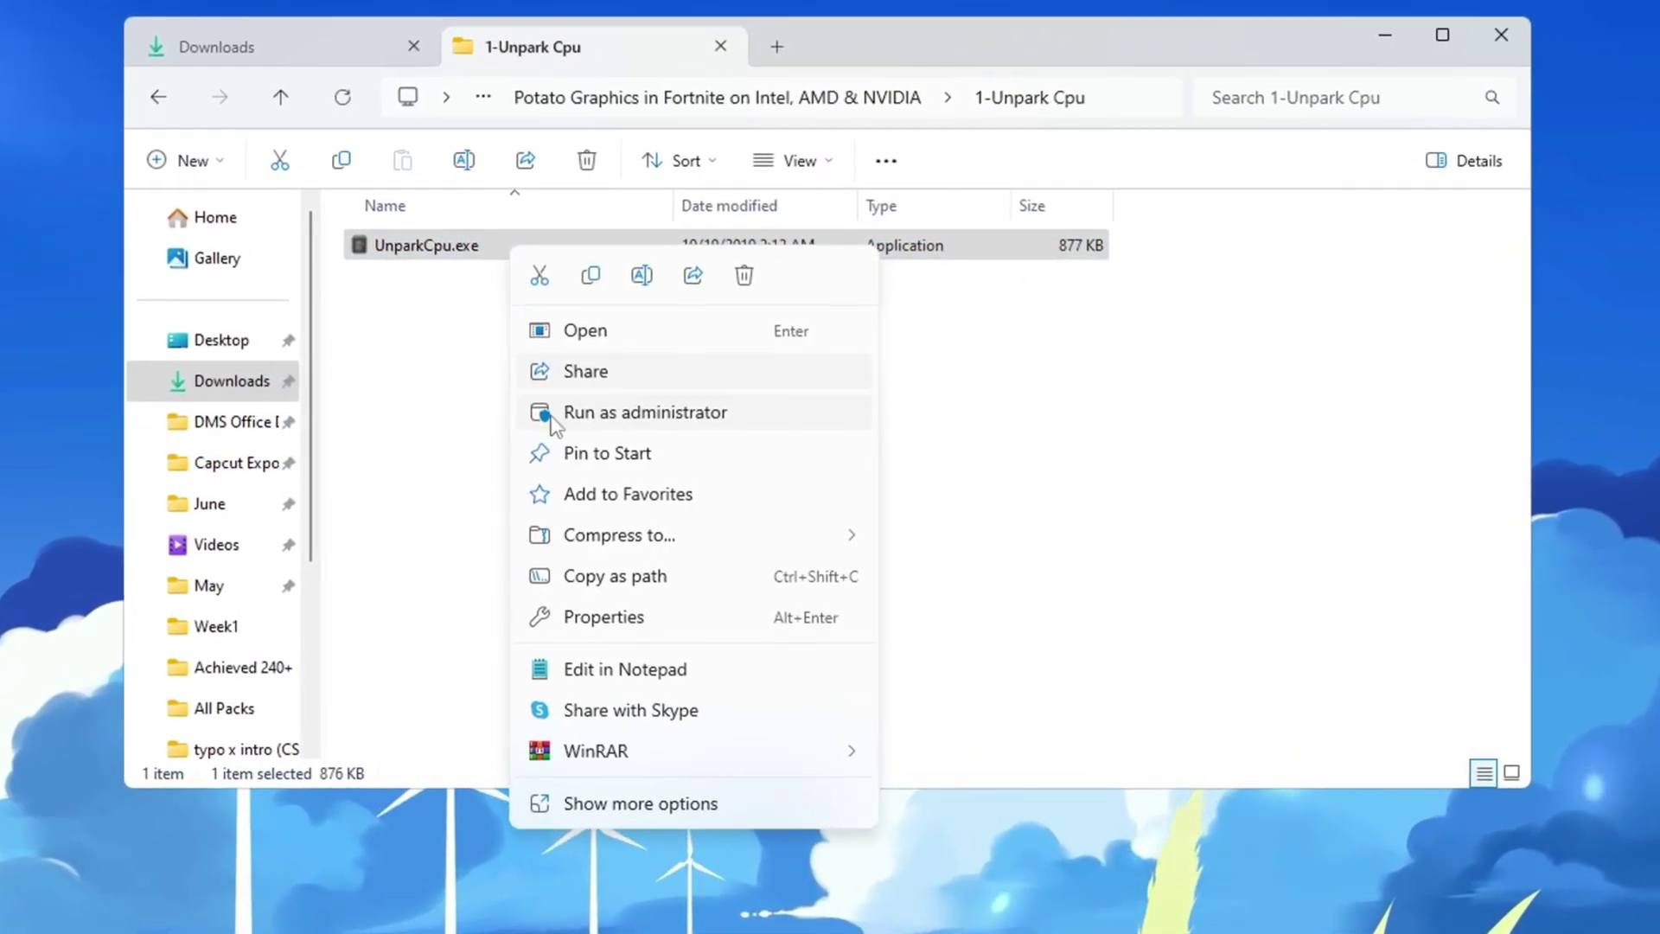
left_click(605, 411)
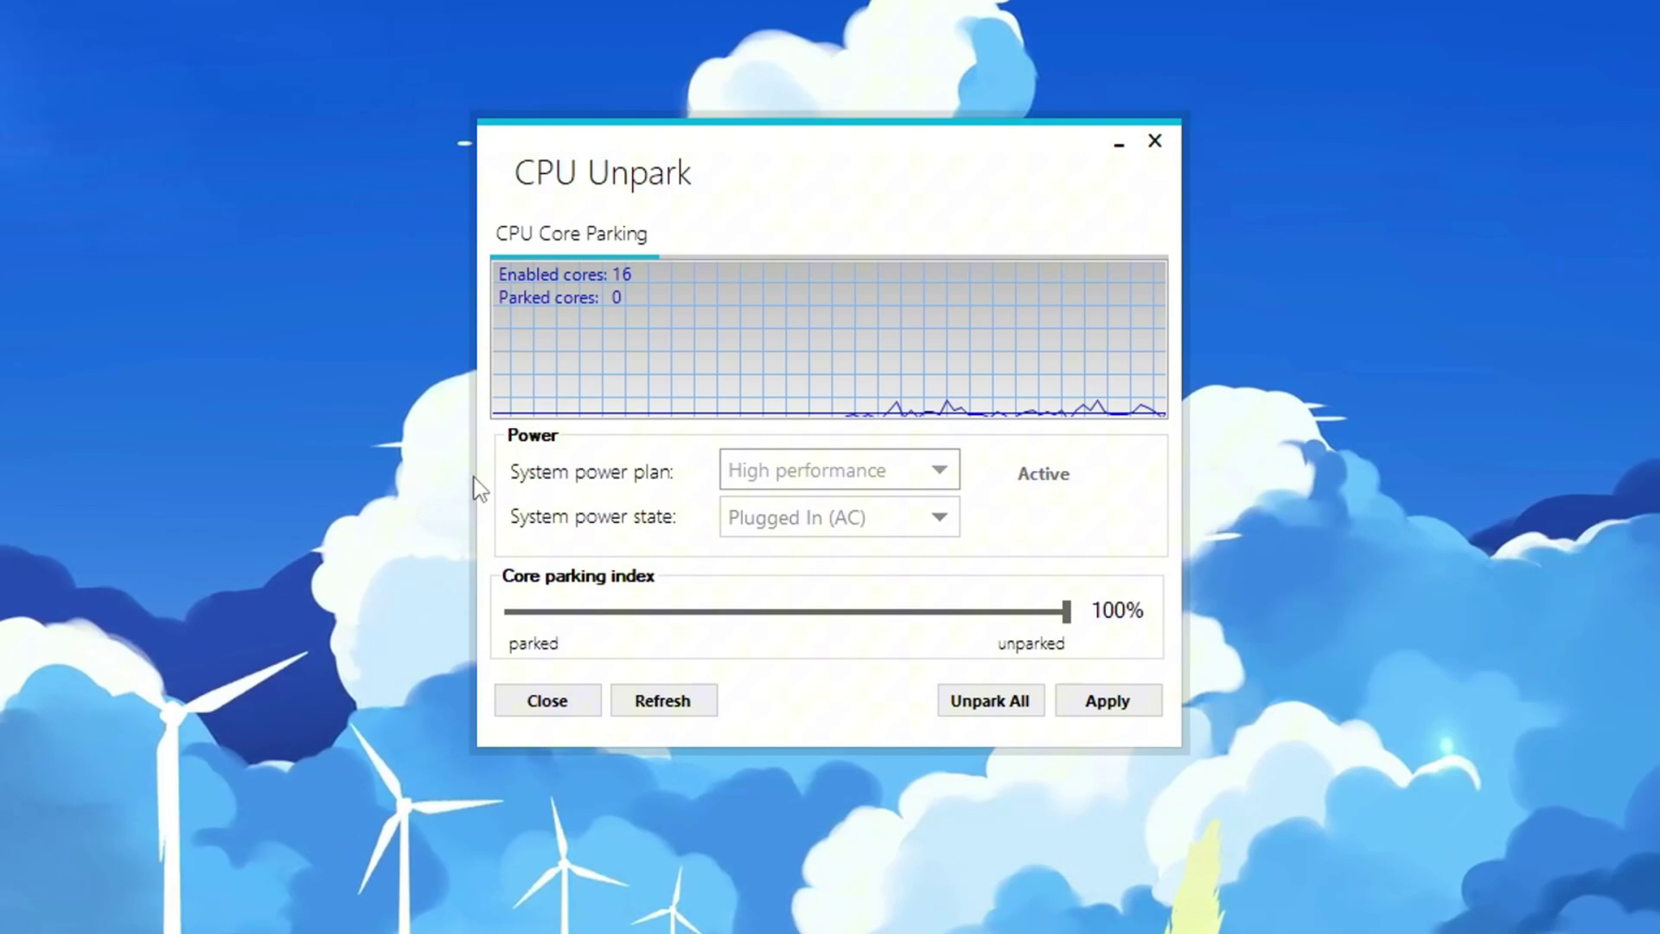
Unpark all CPU cores and acknowledge the changes-applied message
left_click(989, 701)
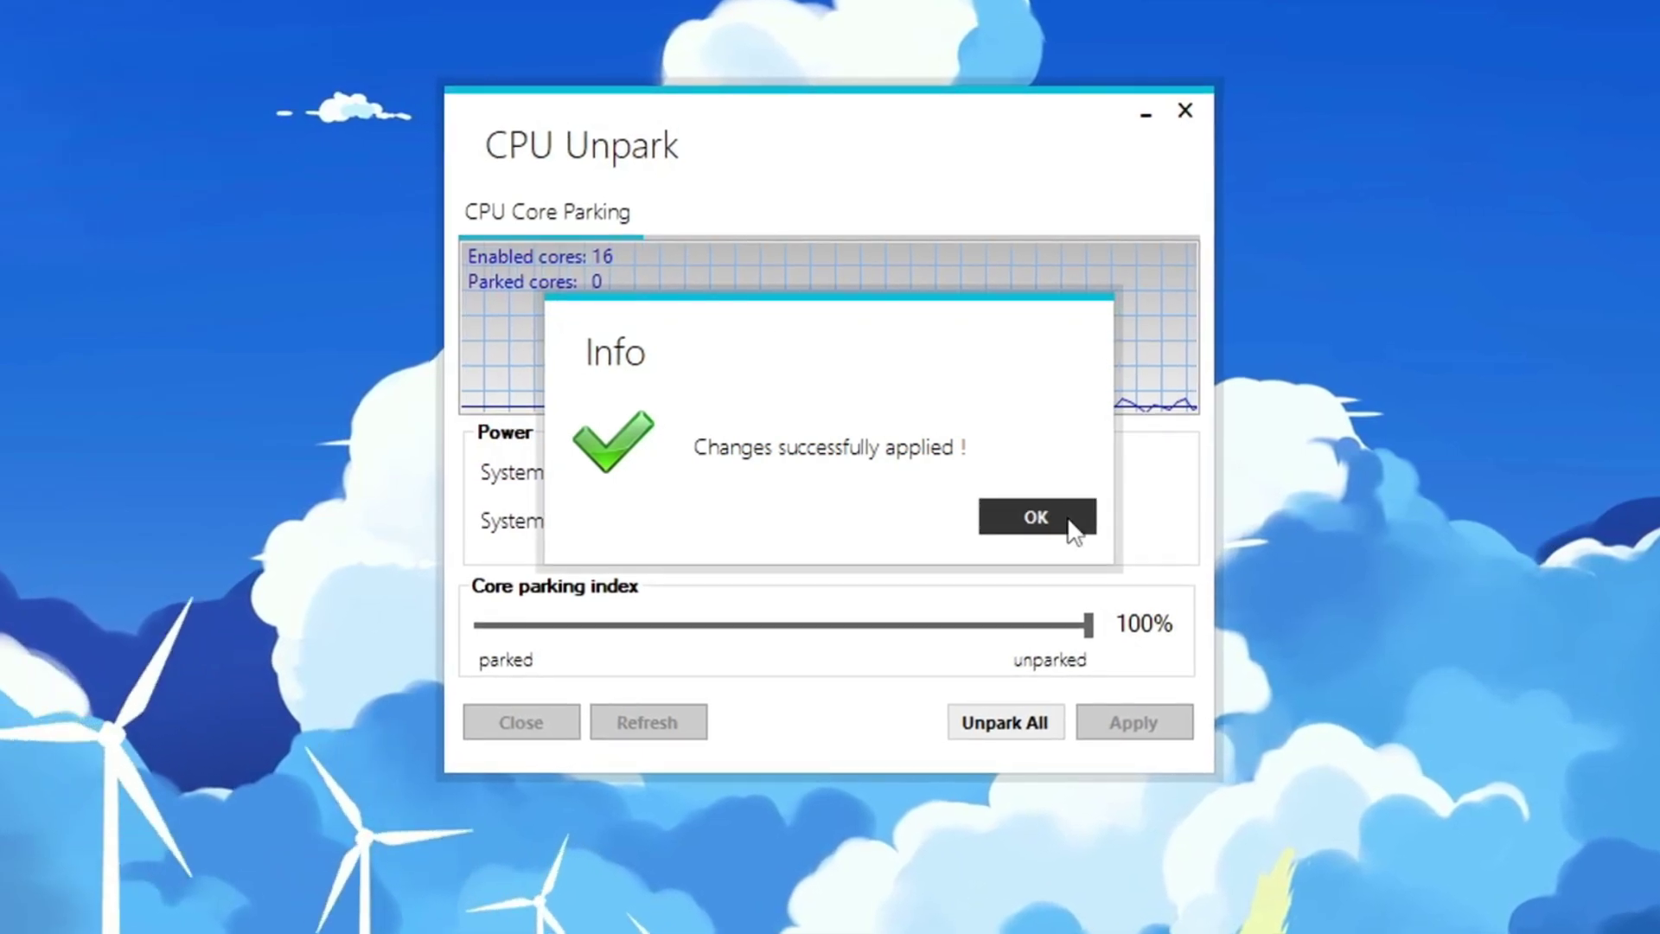
left_click(1033, 516)
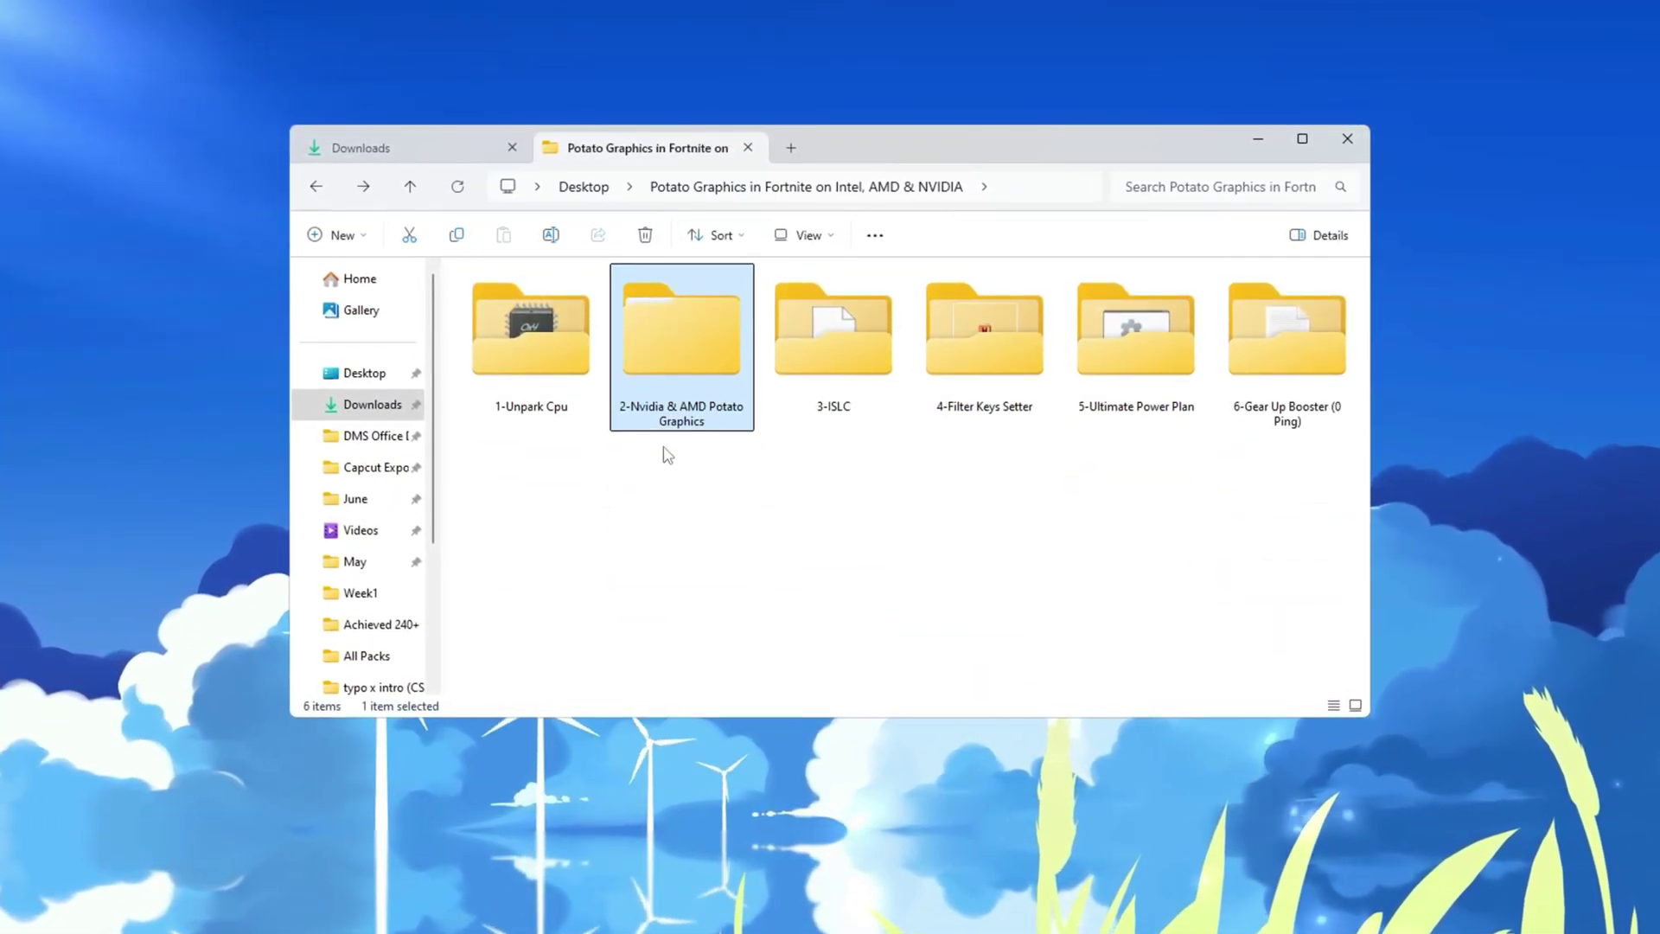
Open the 2-Nvidia & AMD Potato Graphics folder and its NVIDIA Potato Graphics subfolder
double_click(699, 372)
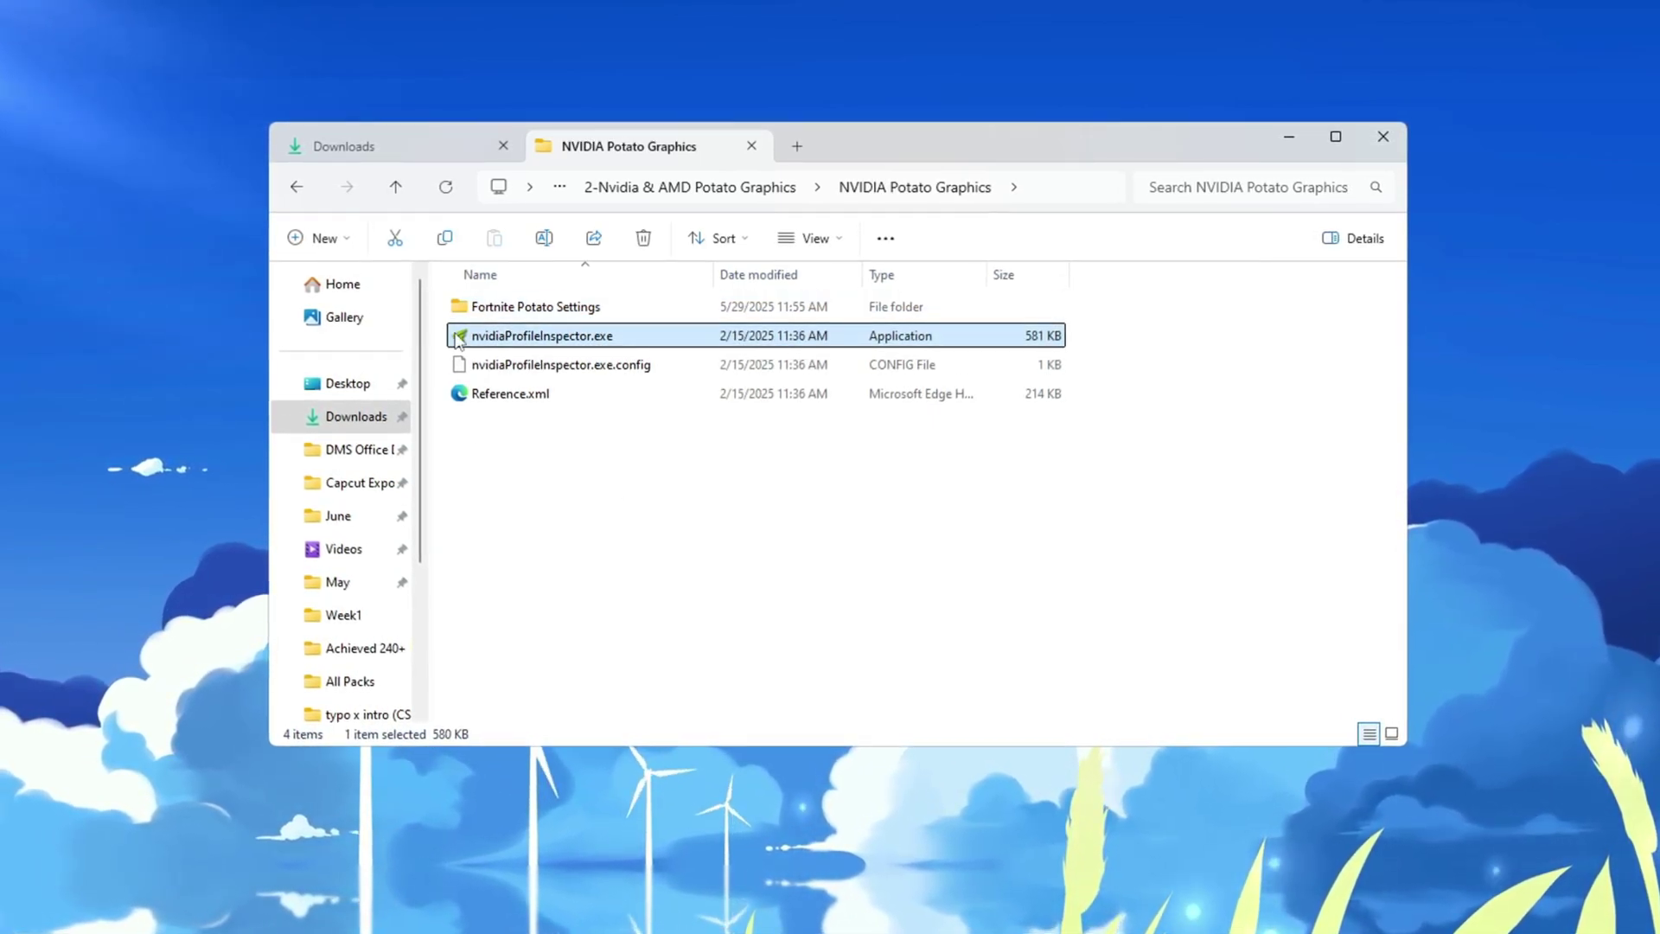
left_click(1052, 188)
left_click(869, 416)
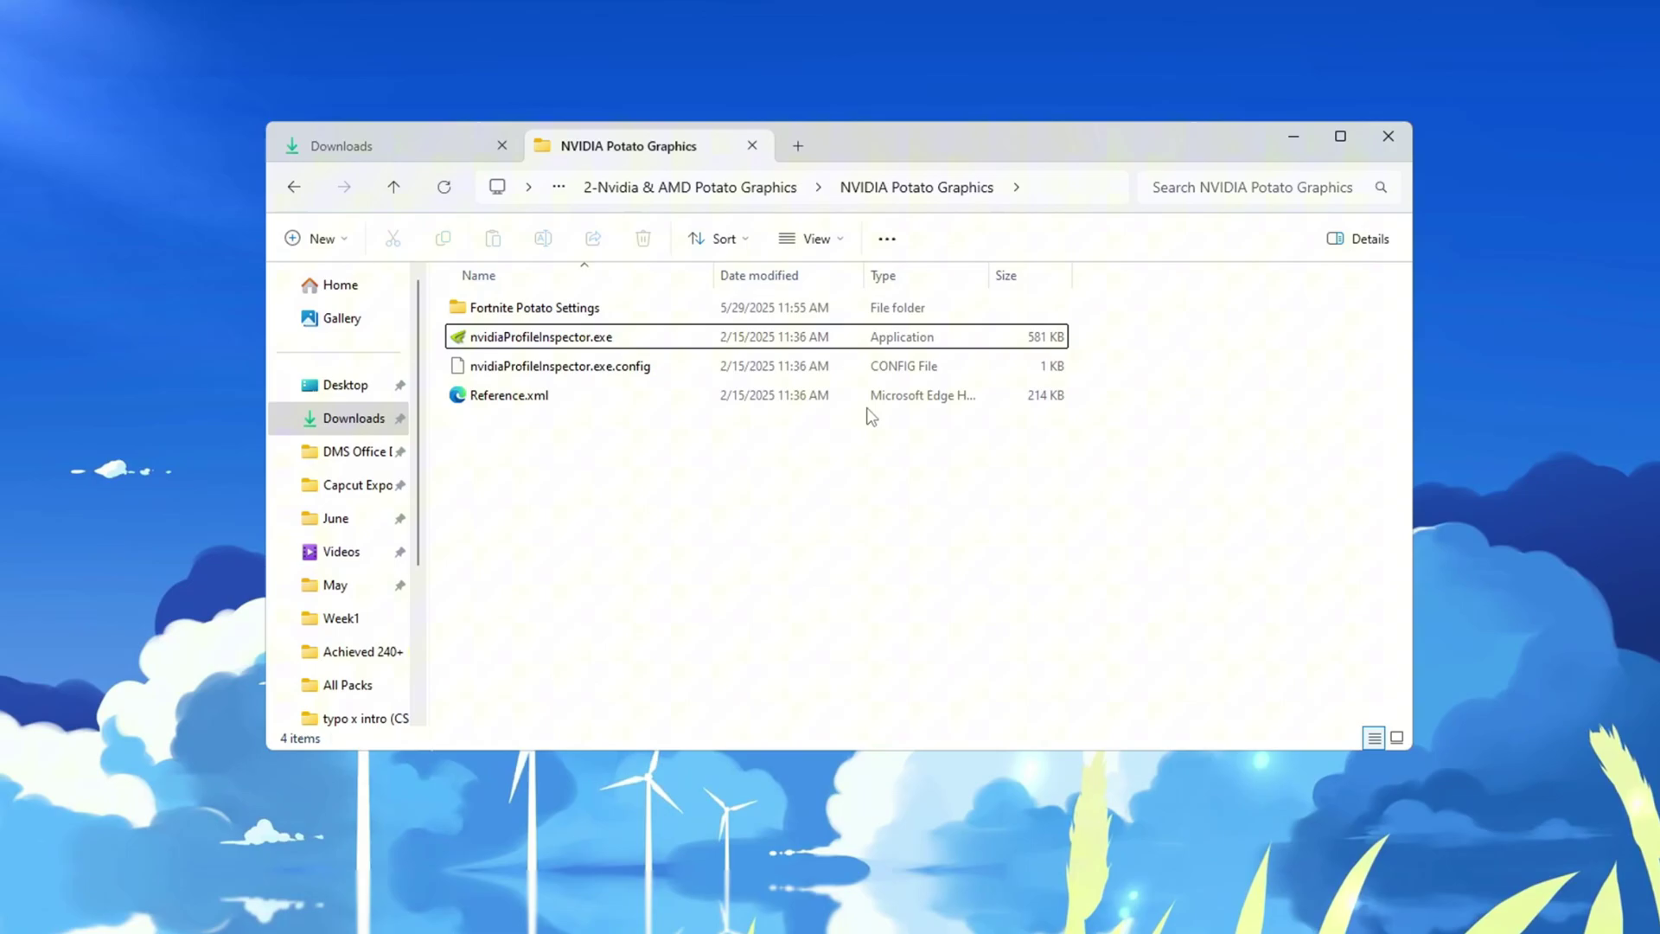
Launch Profile Inspector, select the Fortnite profile, and import Fortnite.nip from Fortnite Potato Settings
double_click(474, 340)
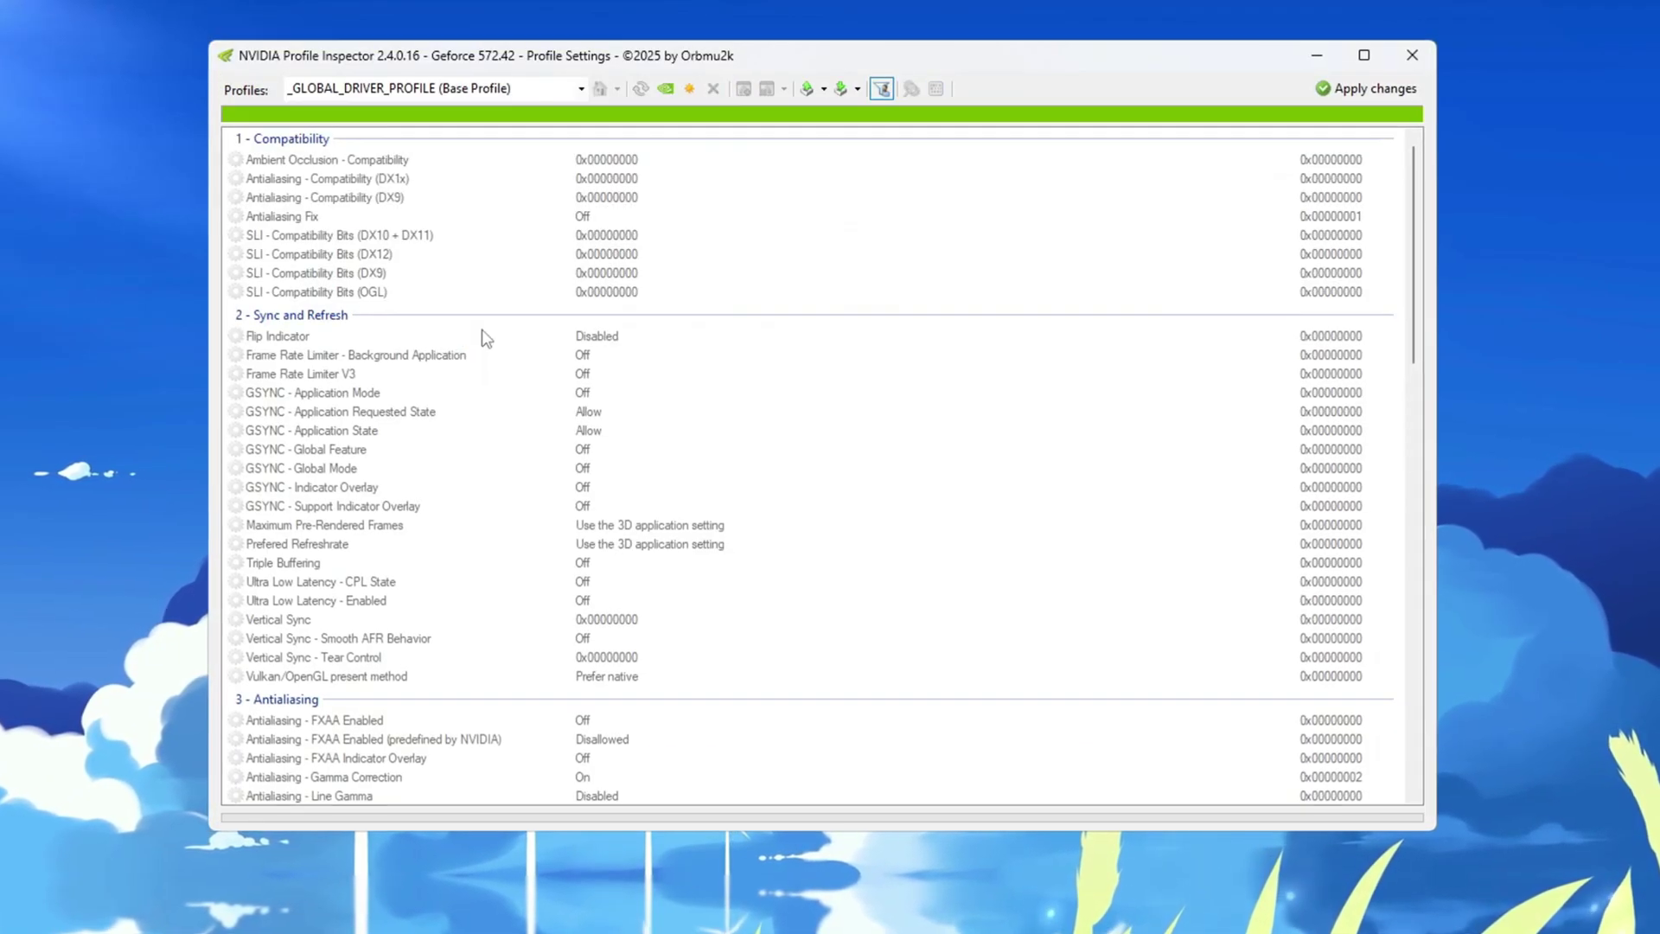
type("fort")
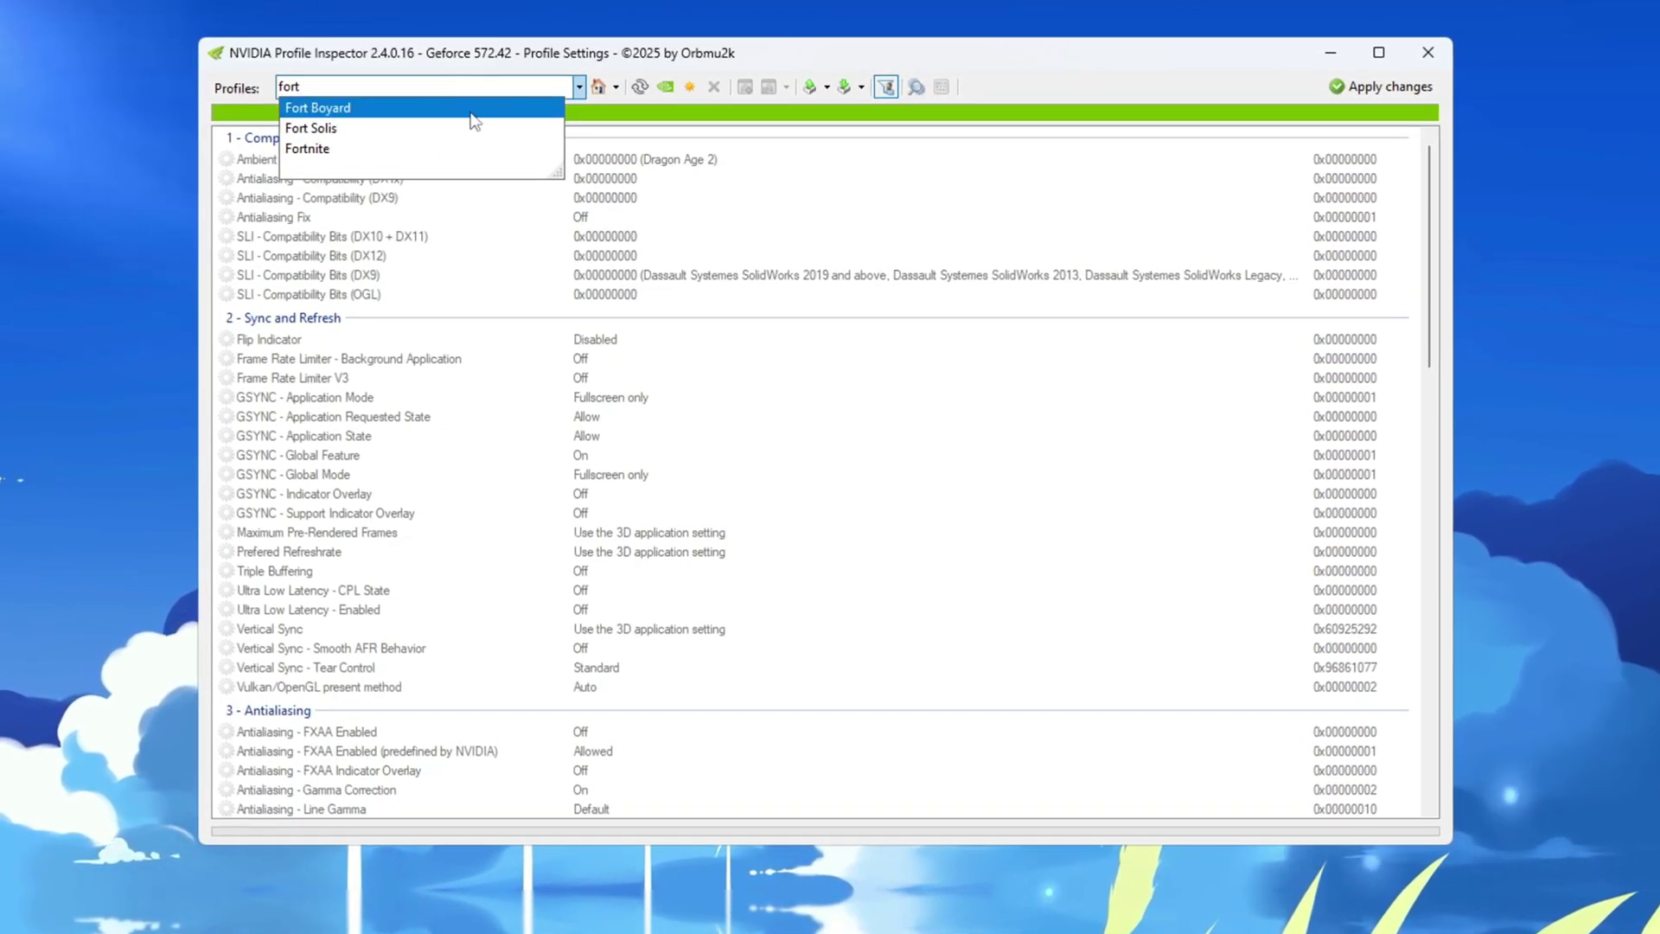
left_click(317, 152)
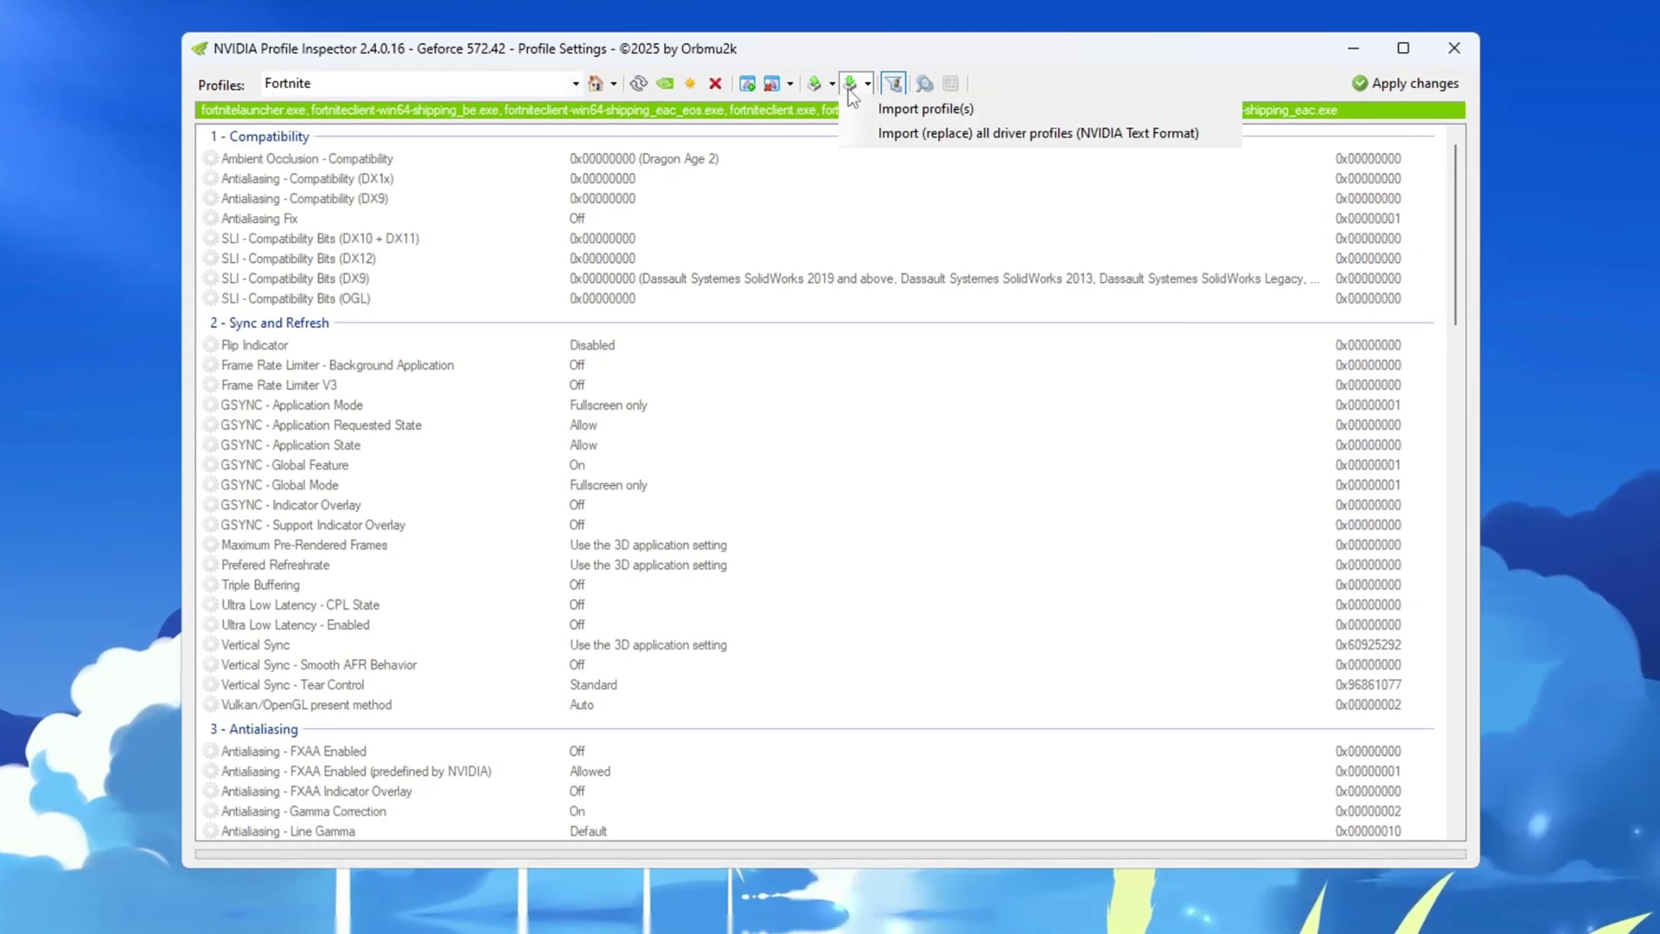
left_click(943, 109)
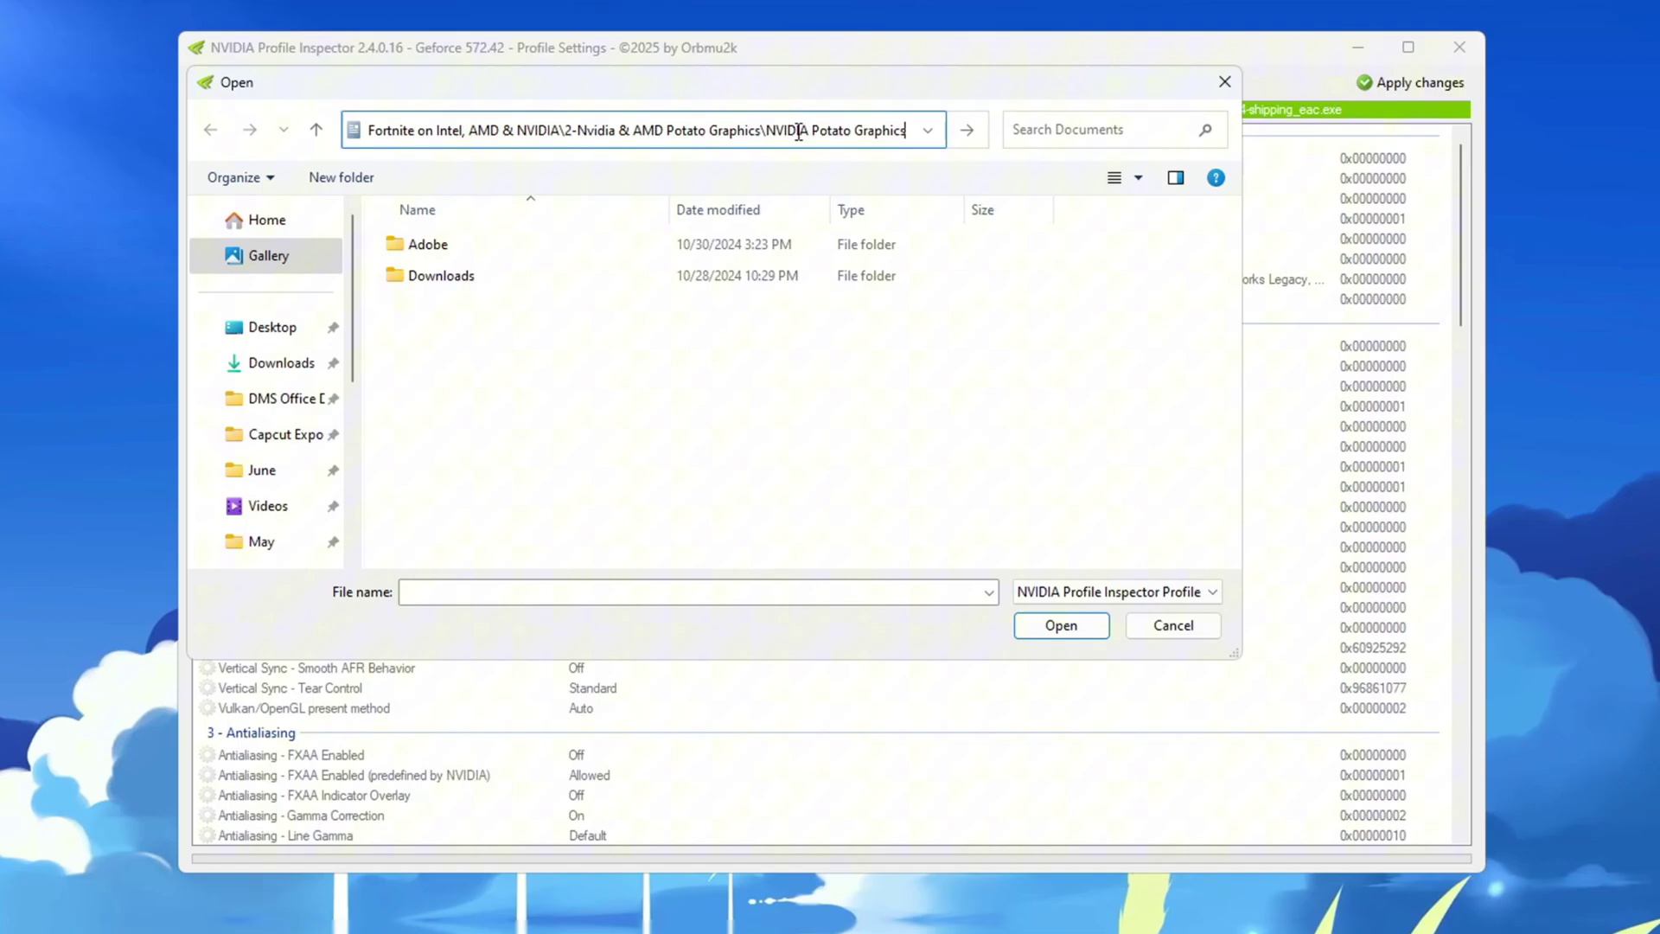
key("Return")
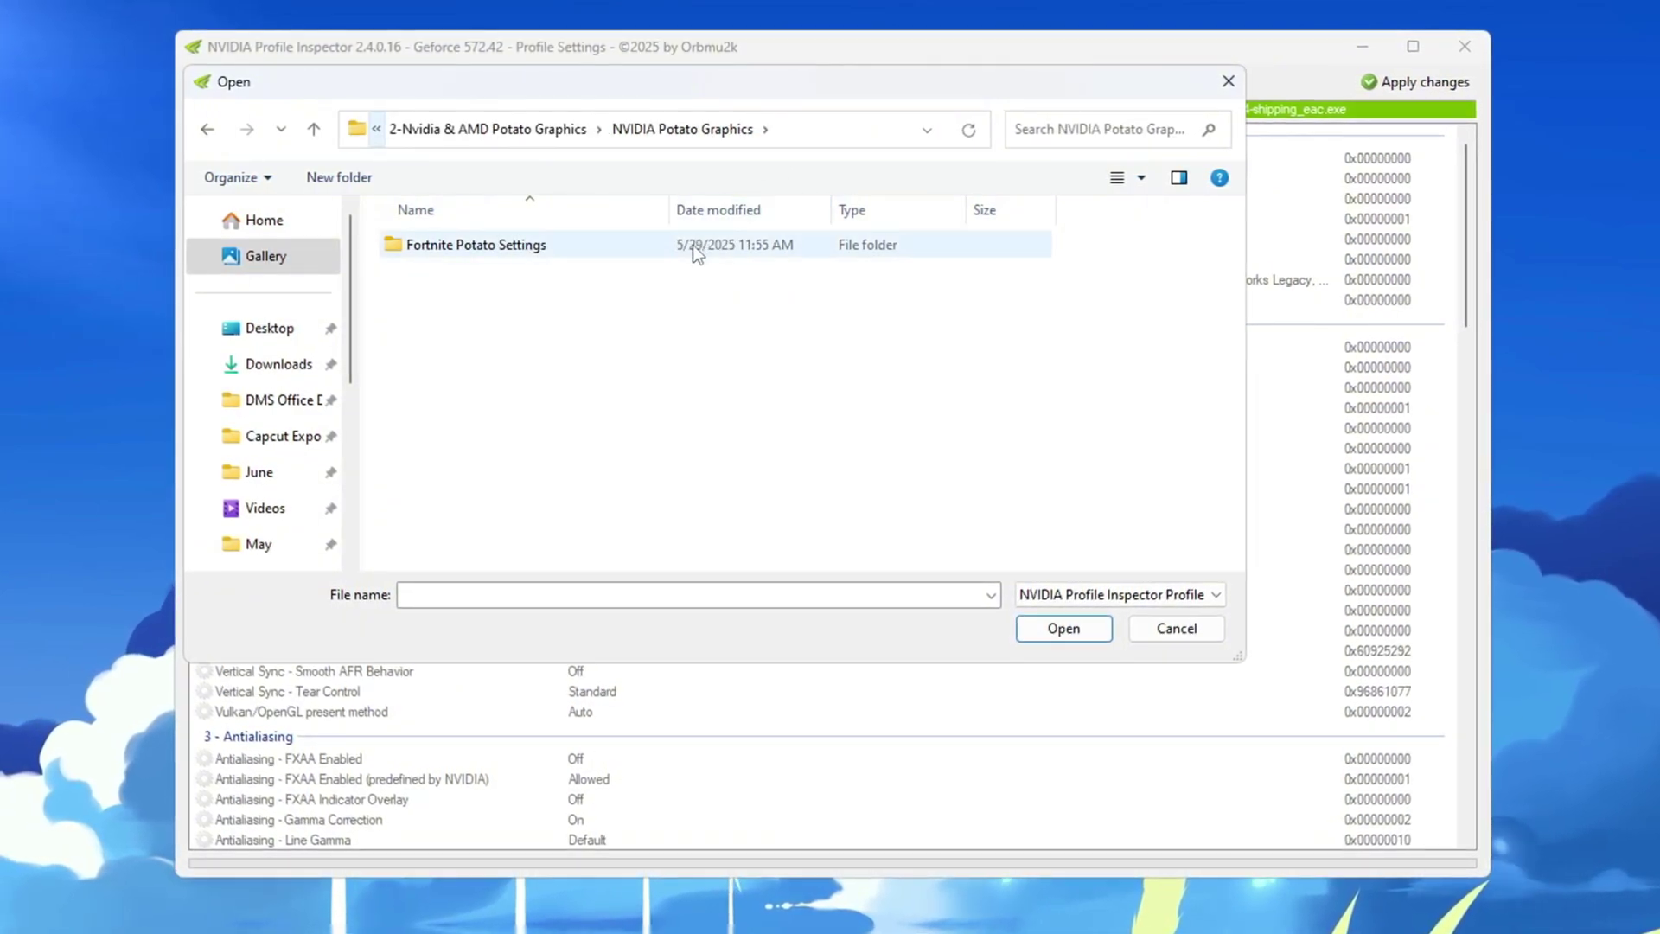
double_click(693, 246)
left_click(549, 247)
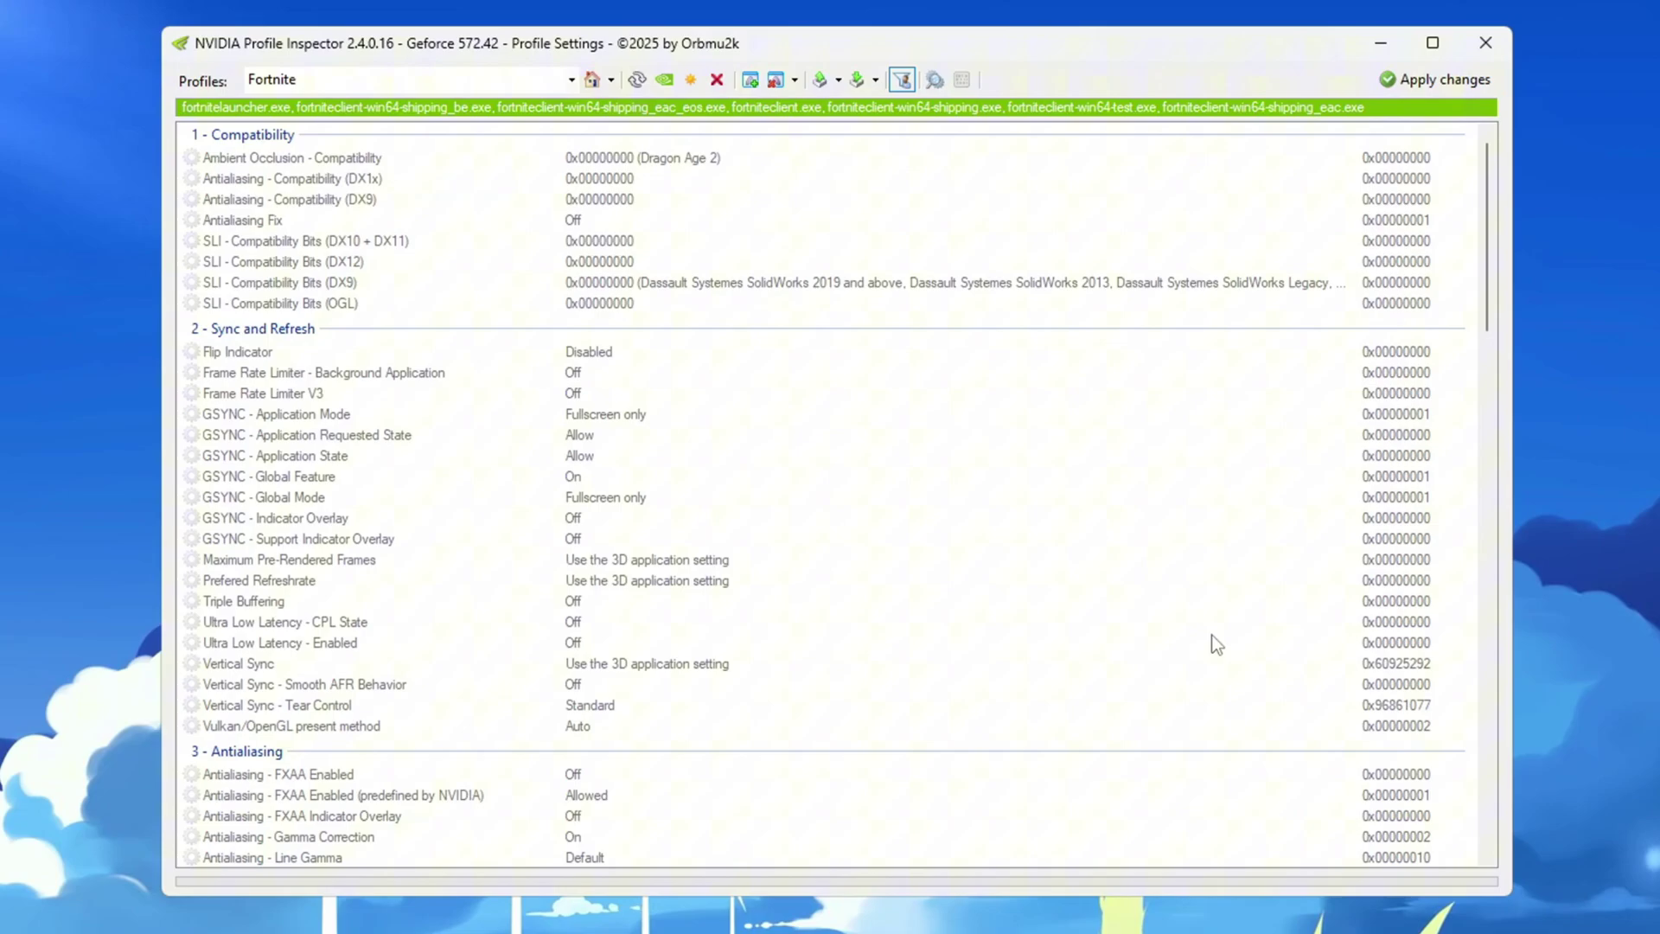
scroll(1001, 370, "down", 5)
scroll(996, 370, "up", 5)
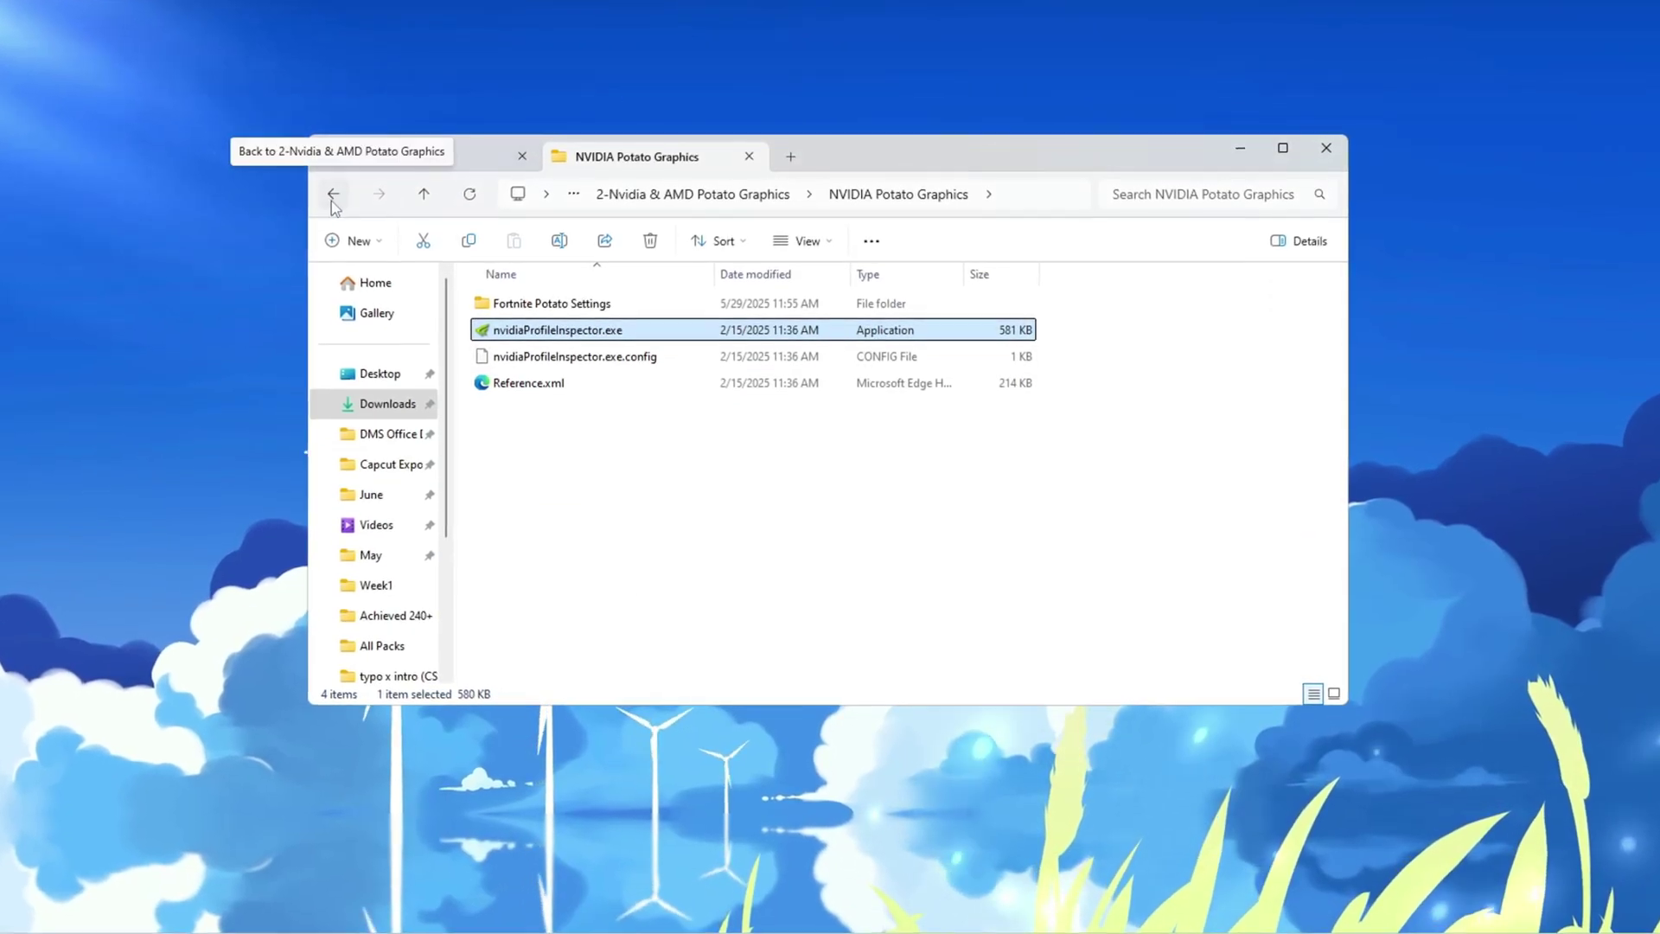
Copy GameUserSettings.ini from the AMD Potato Graphics folder
left_click(563, 303)
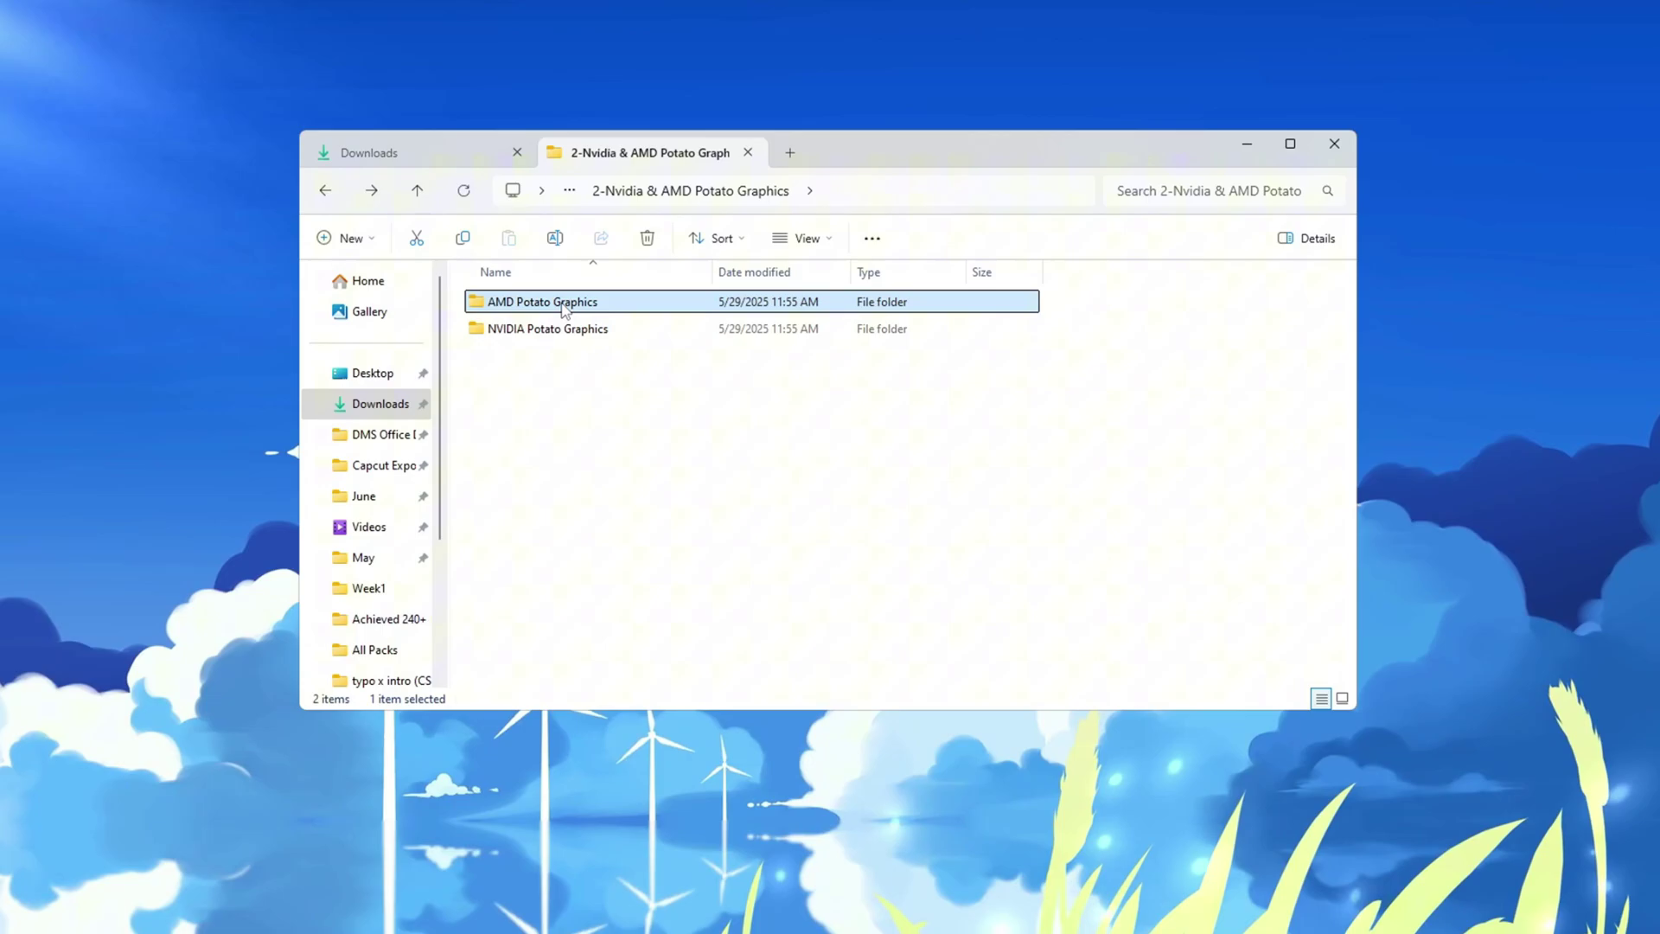
double_click(565, 303)
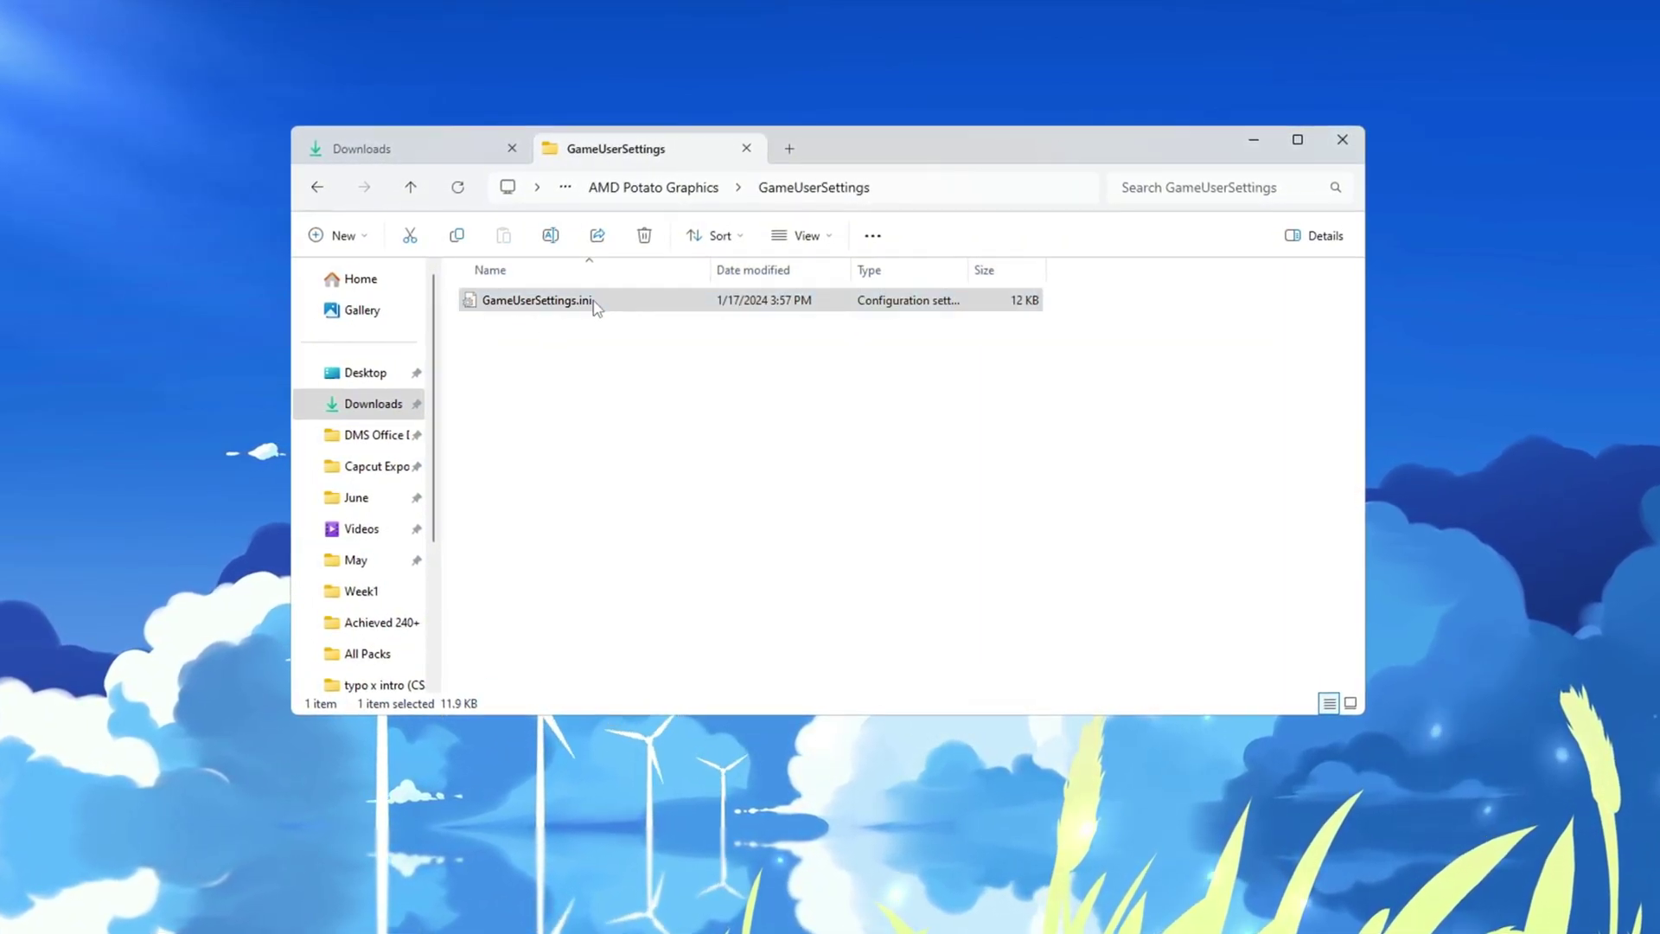
right_click(597, 306)
left_click(648, 323)
Paste it into %localappdata% FortniteGame's Config\WindowsClient folder, replacing the existing file
key("super+r")
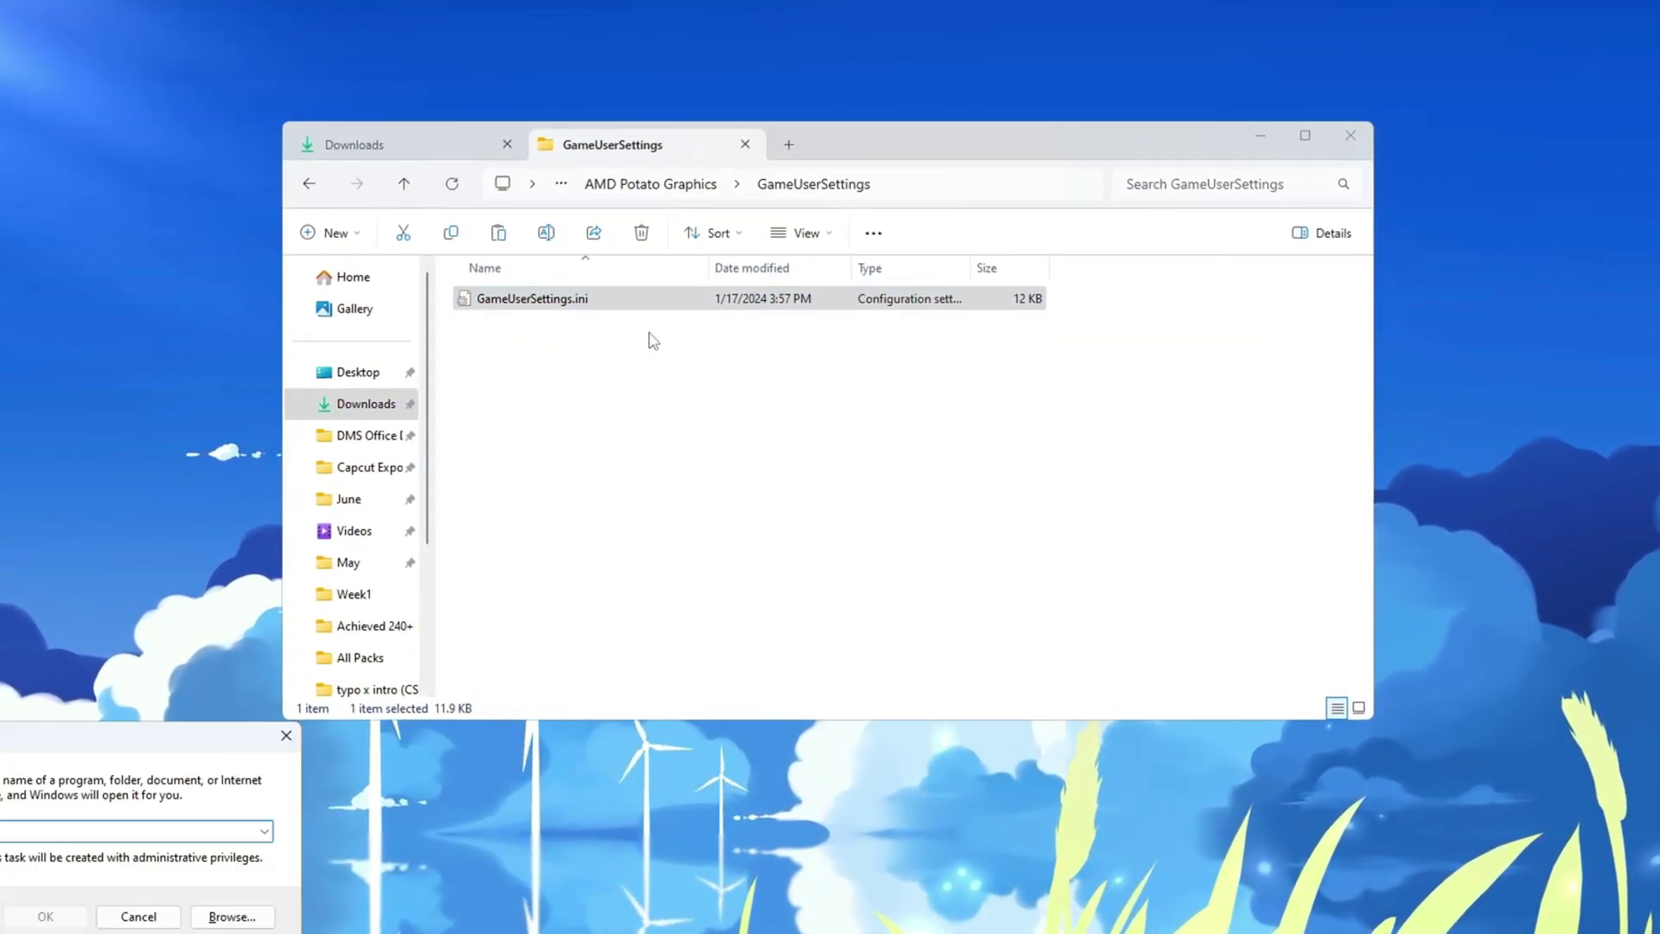
left_click_drag(739, 525, 773, 403)
type("%localapp")
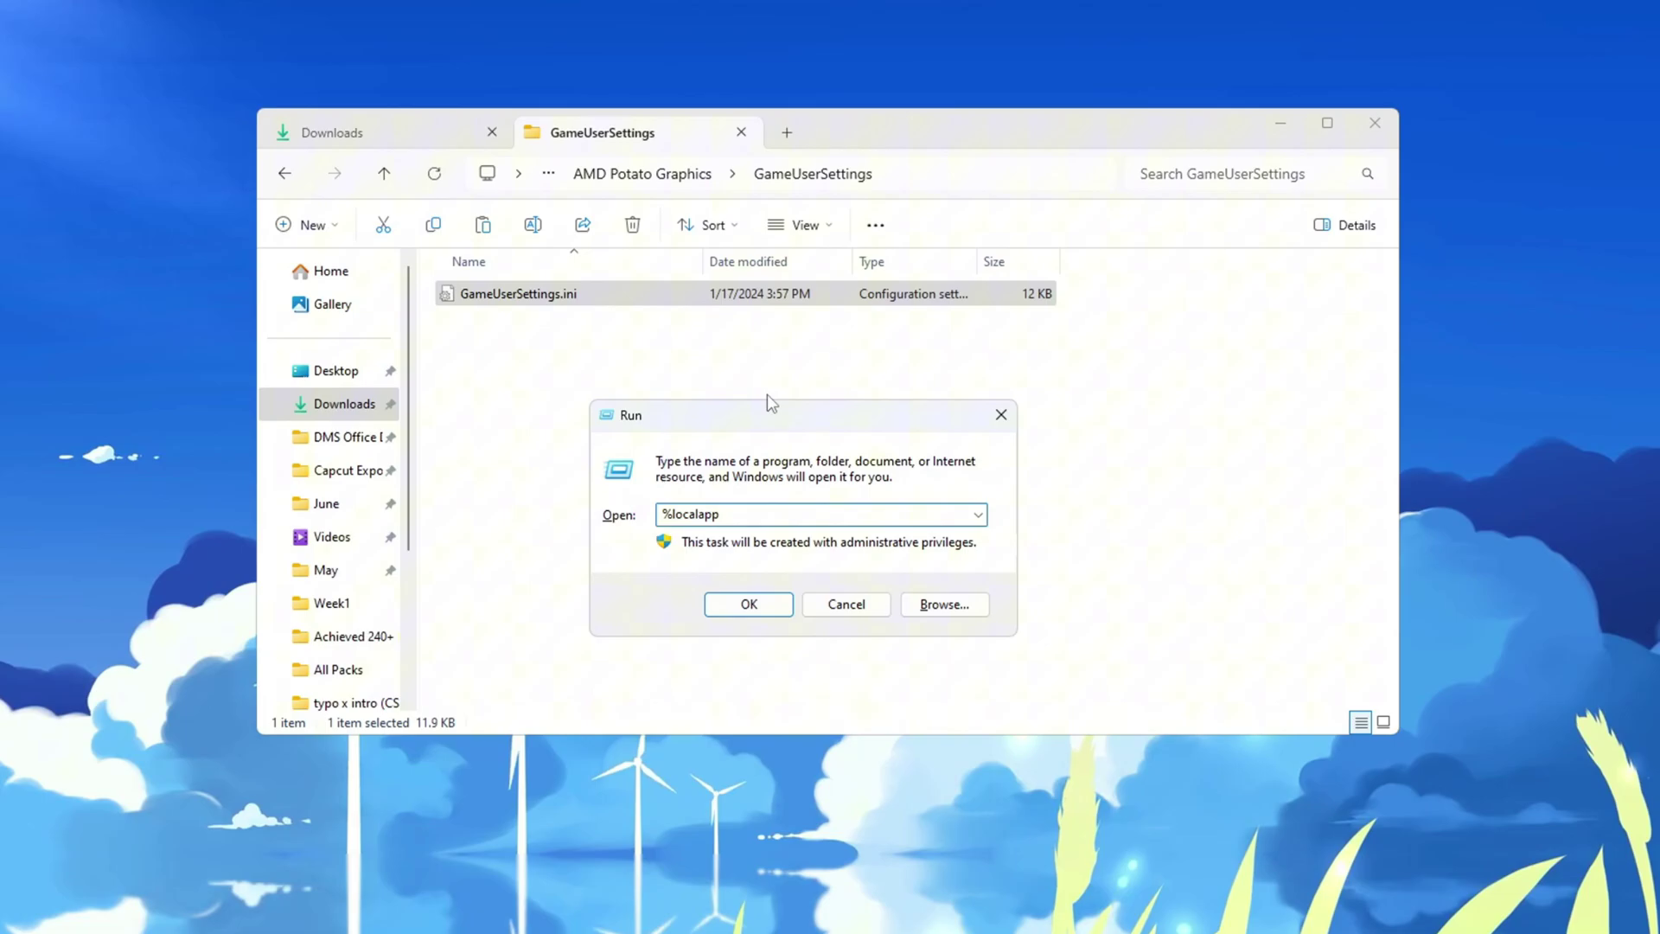
type("data%")
key("Return")
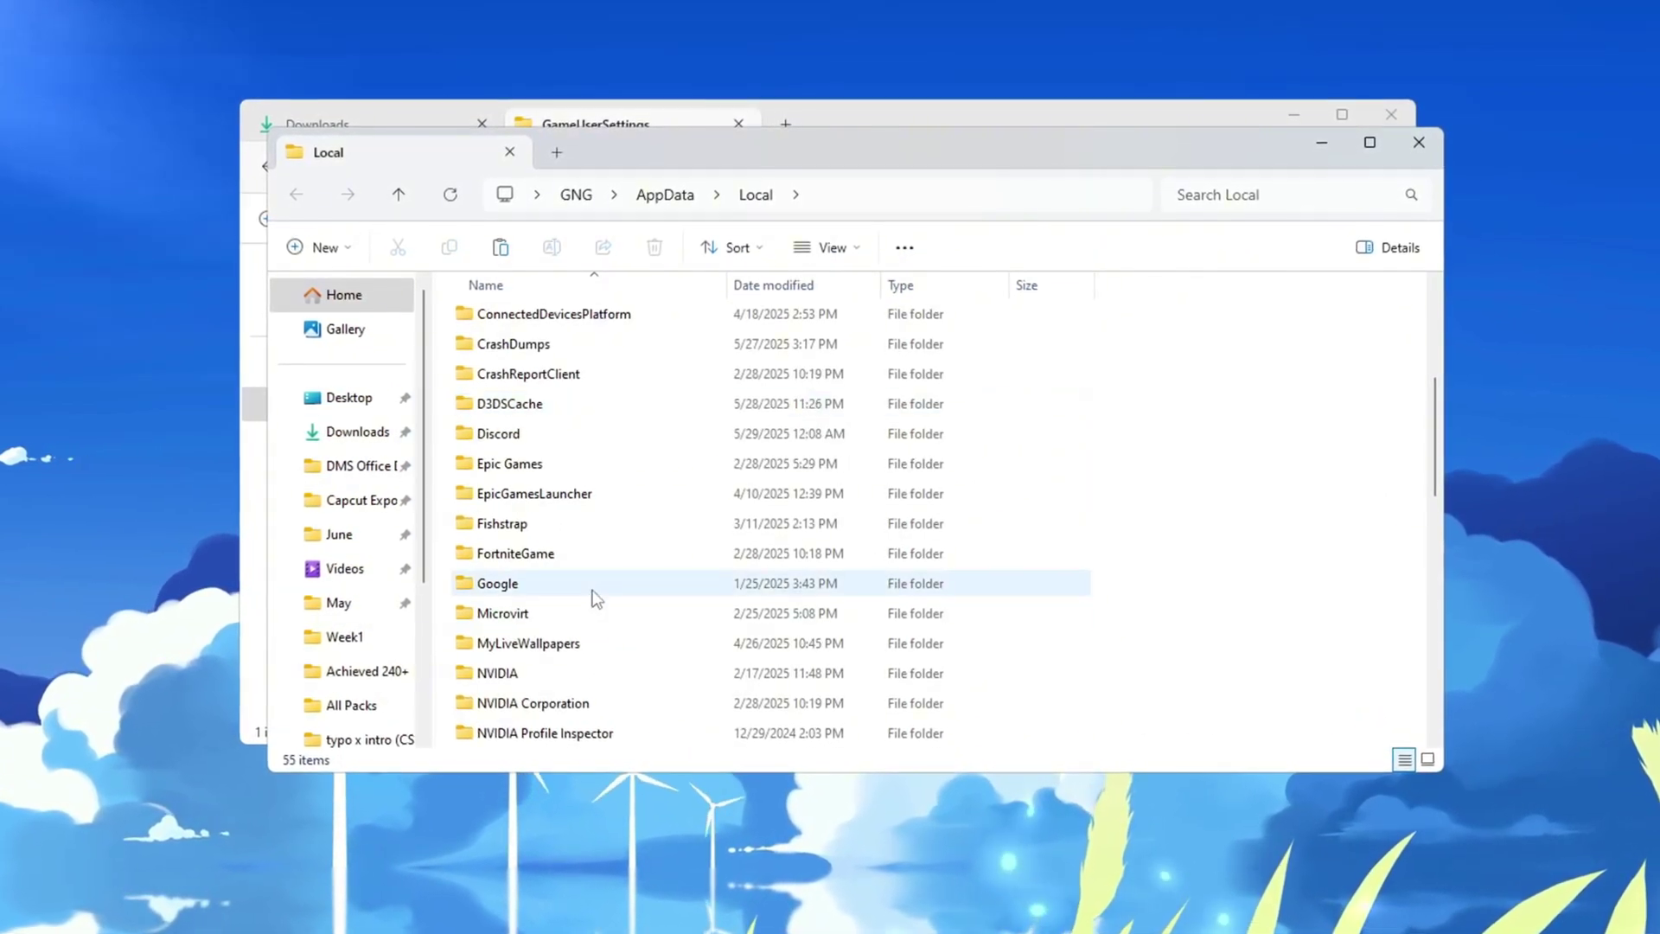
double_click(584, 553)
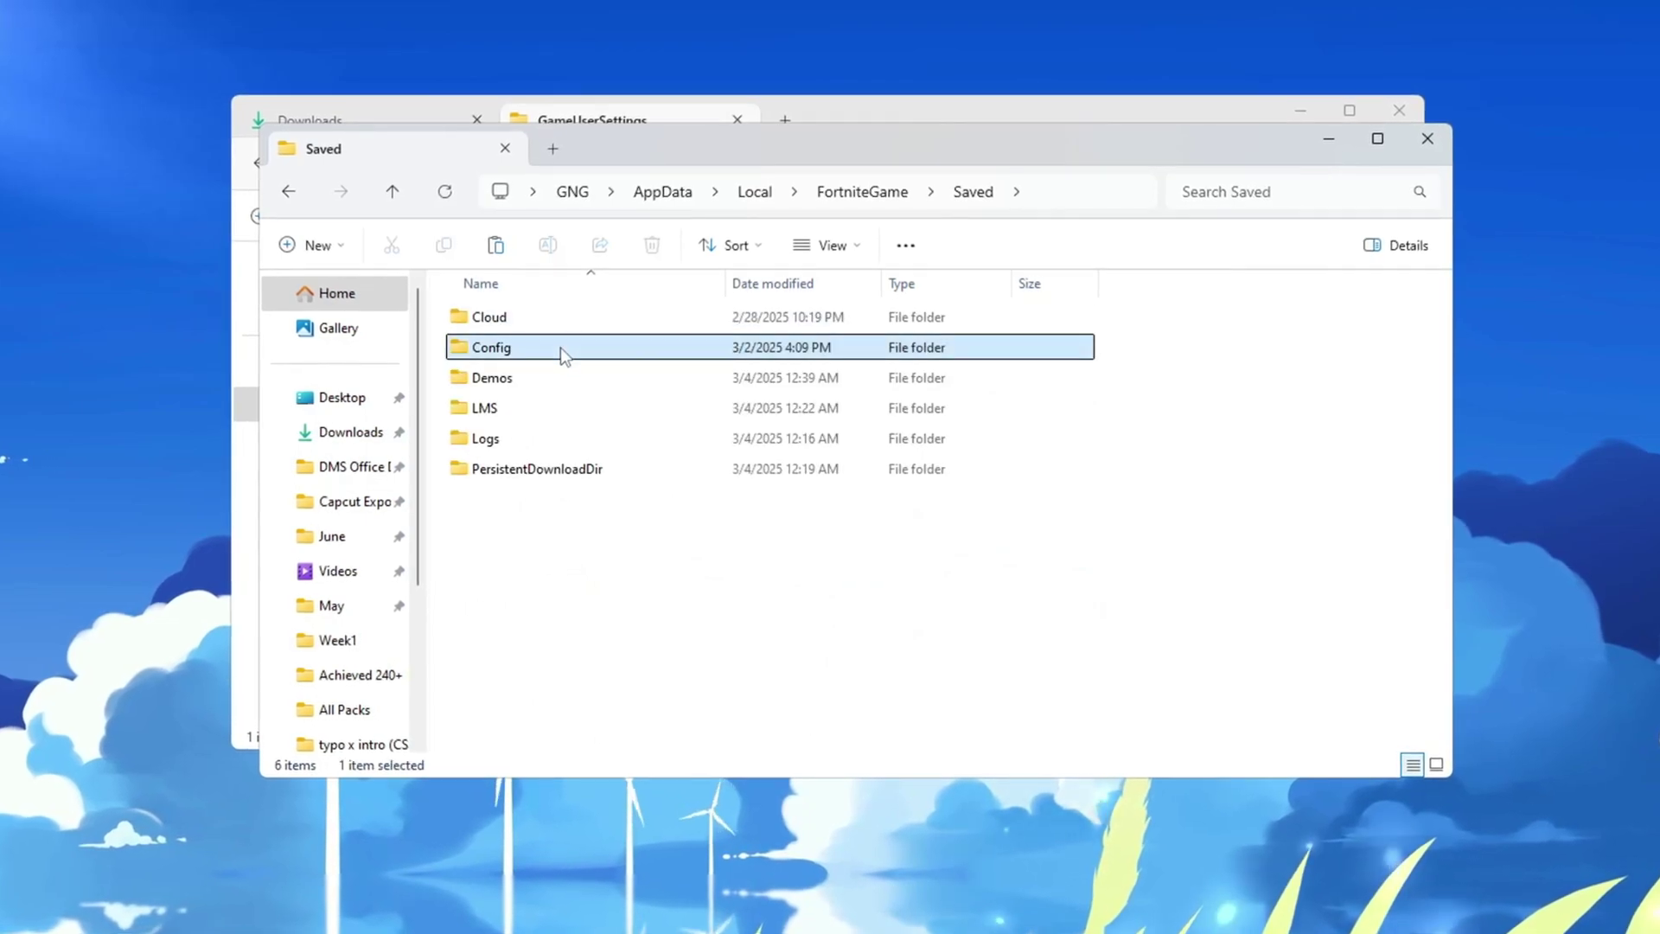
double_click(561, 347)
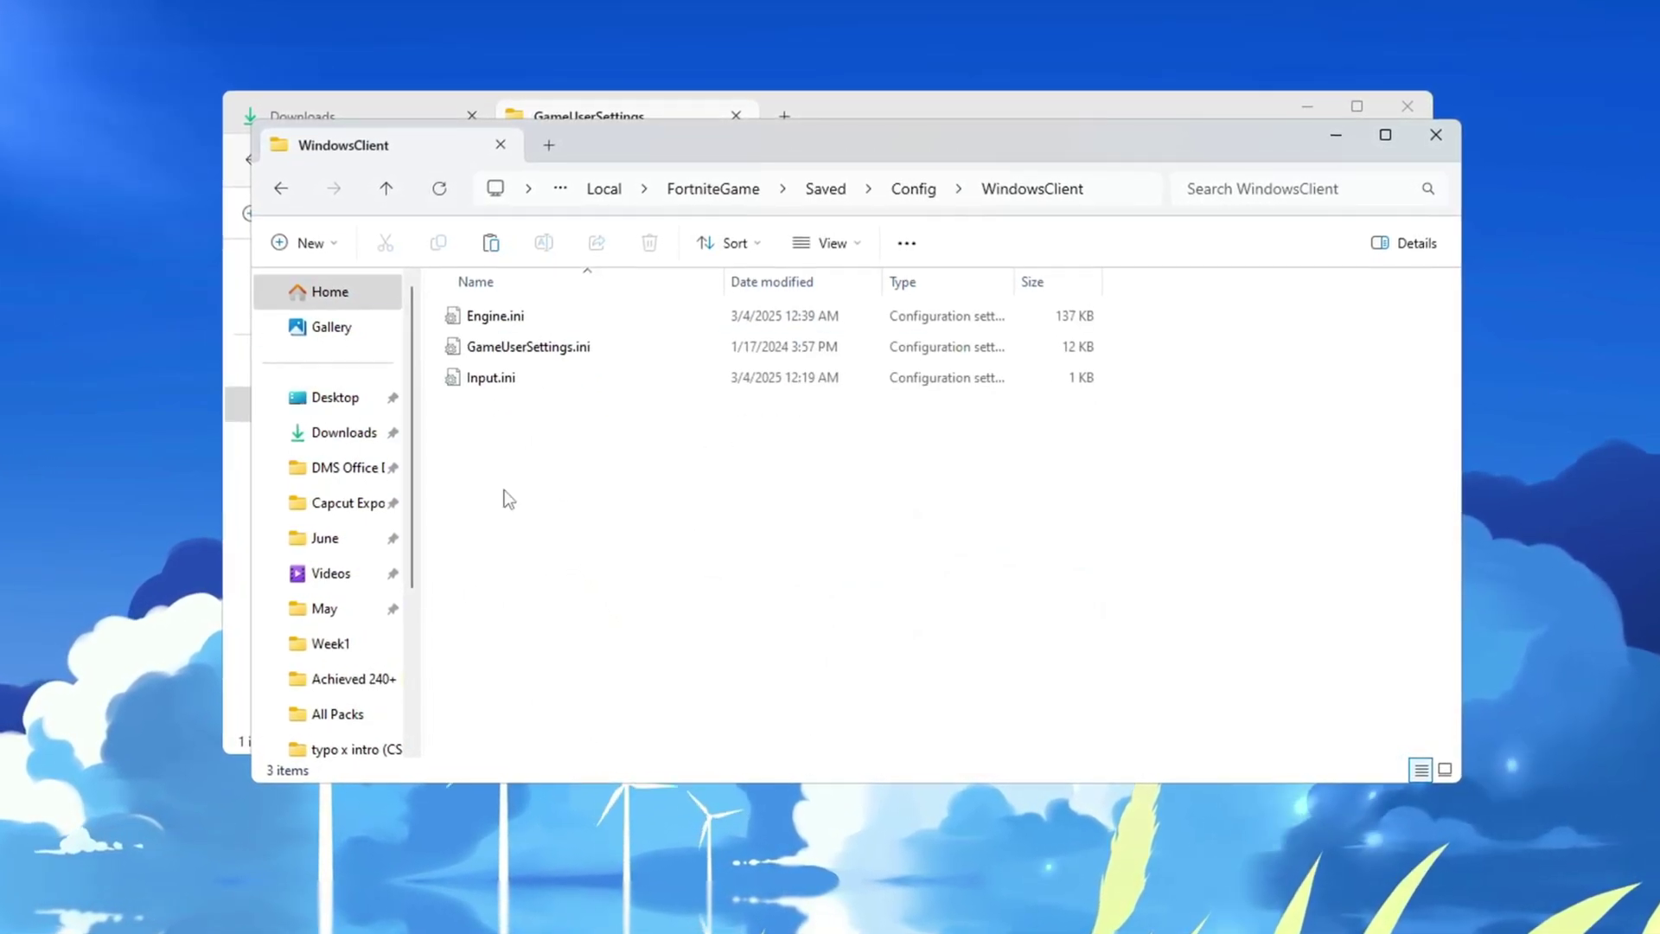
key("ctrl+v")
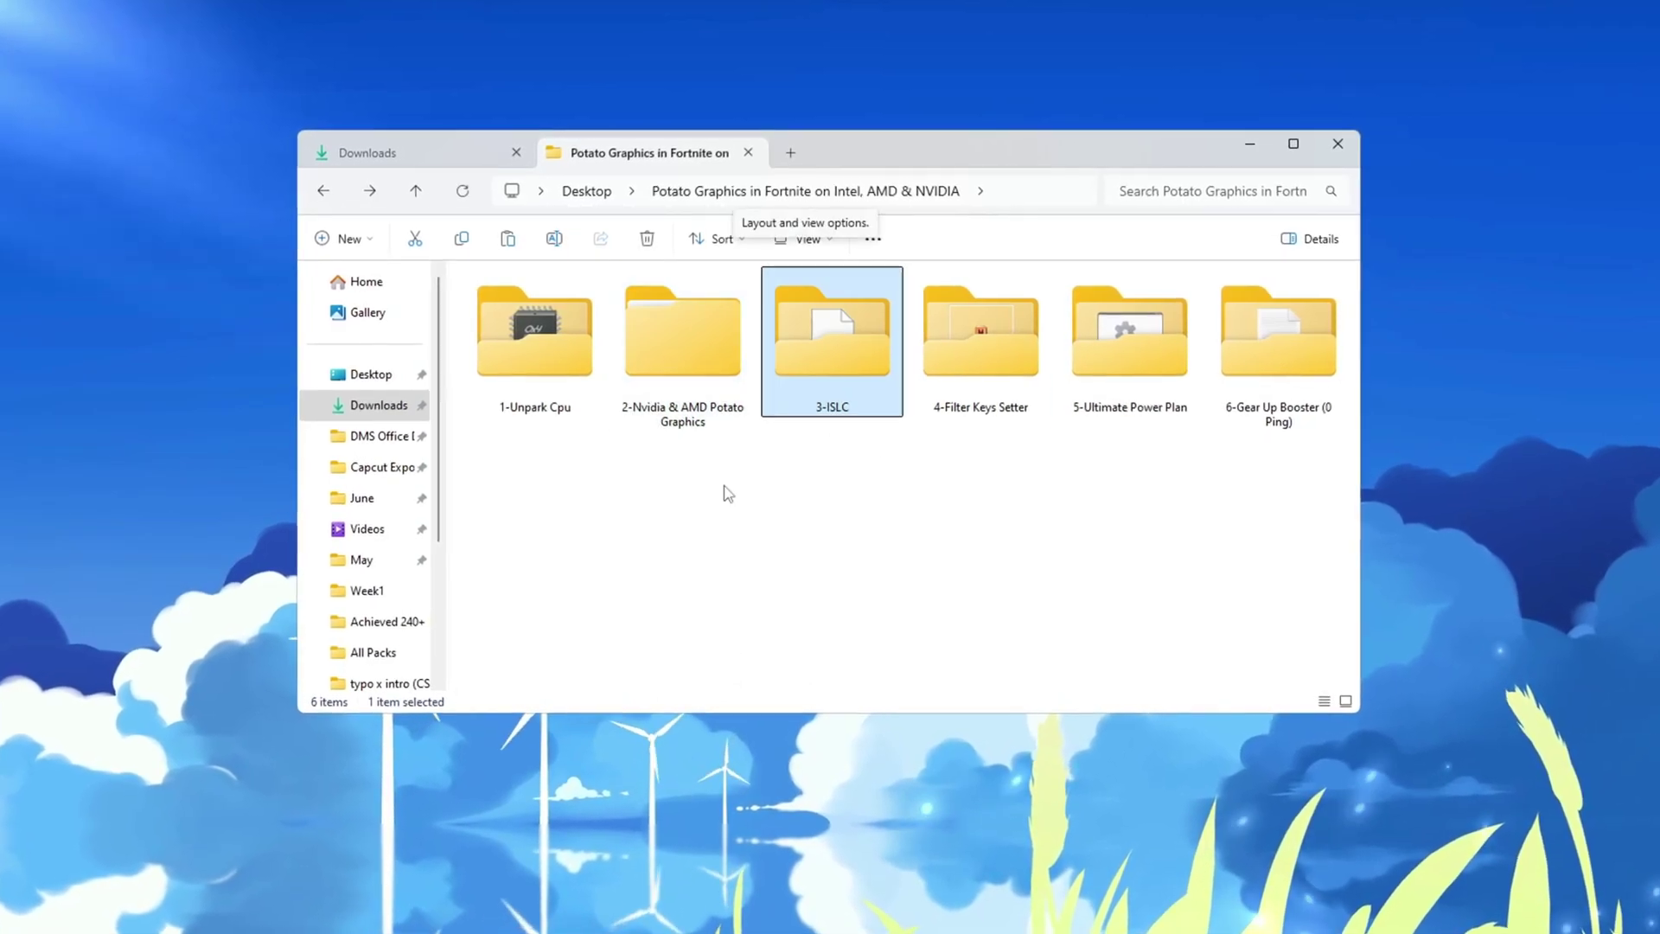
Launch ISLC from the 3-ISLC folder and check the 16000 MB free-memory threshold
double_click(840, 351)
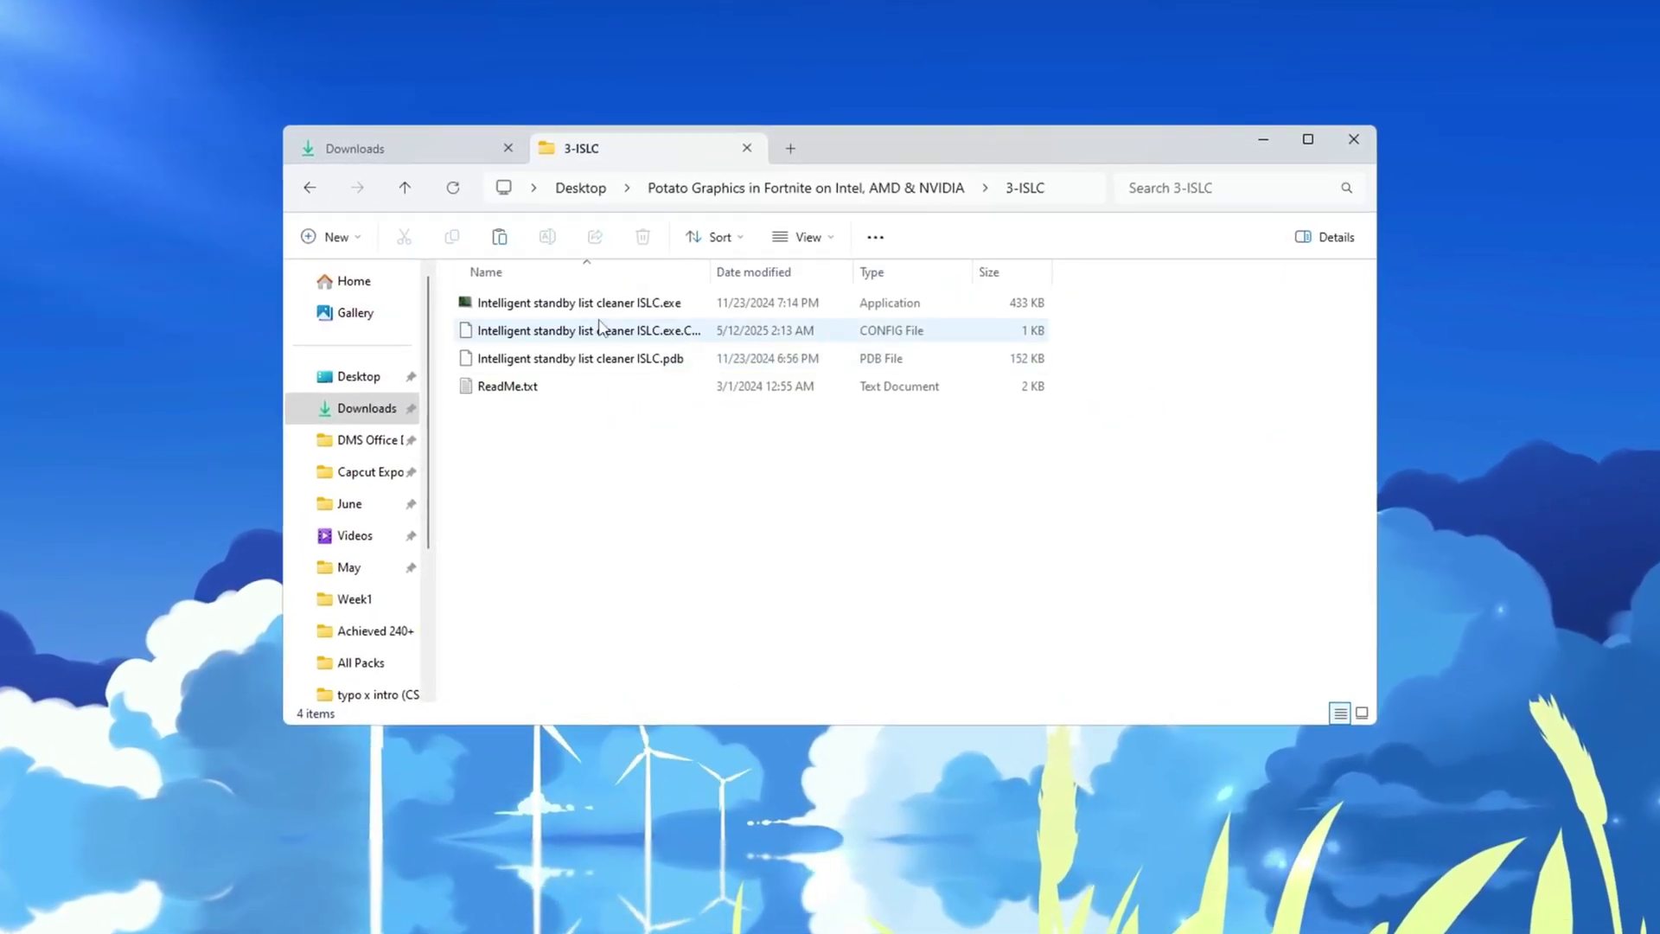
left_click(583, 304)
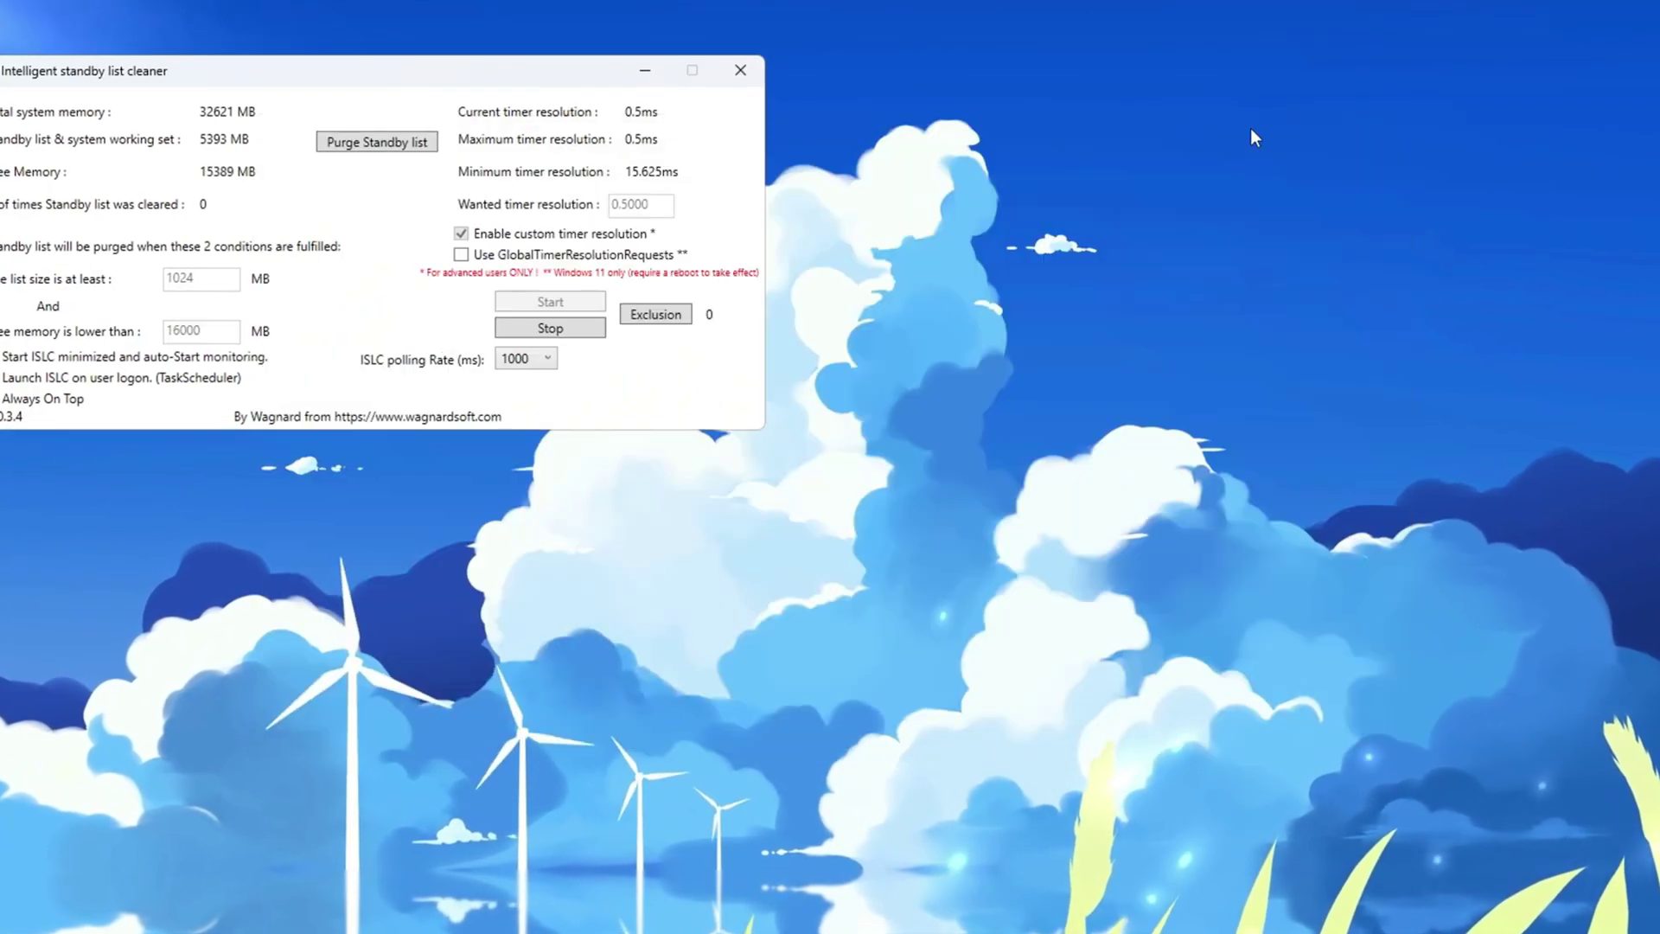
left_click_drag(383, 81, 826, 223)
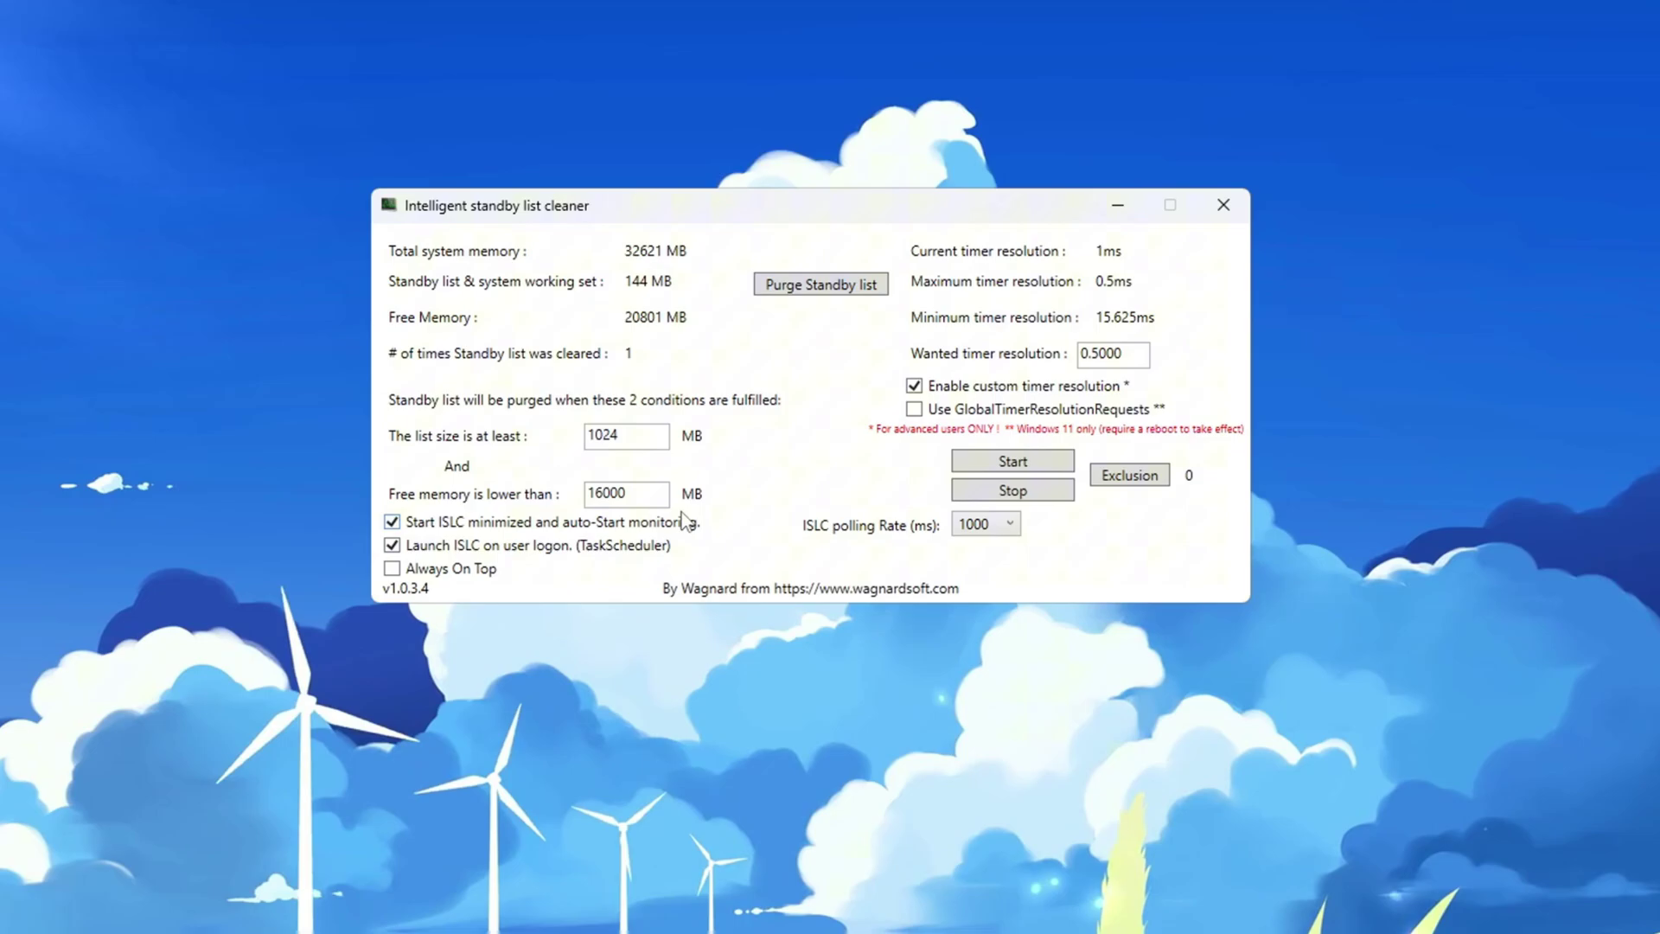
double_click(626, 493)
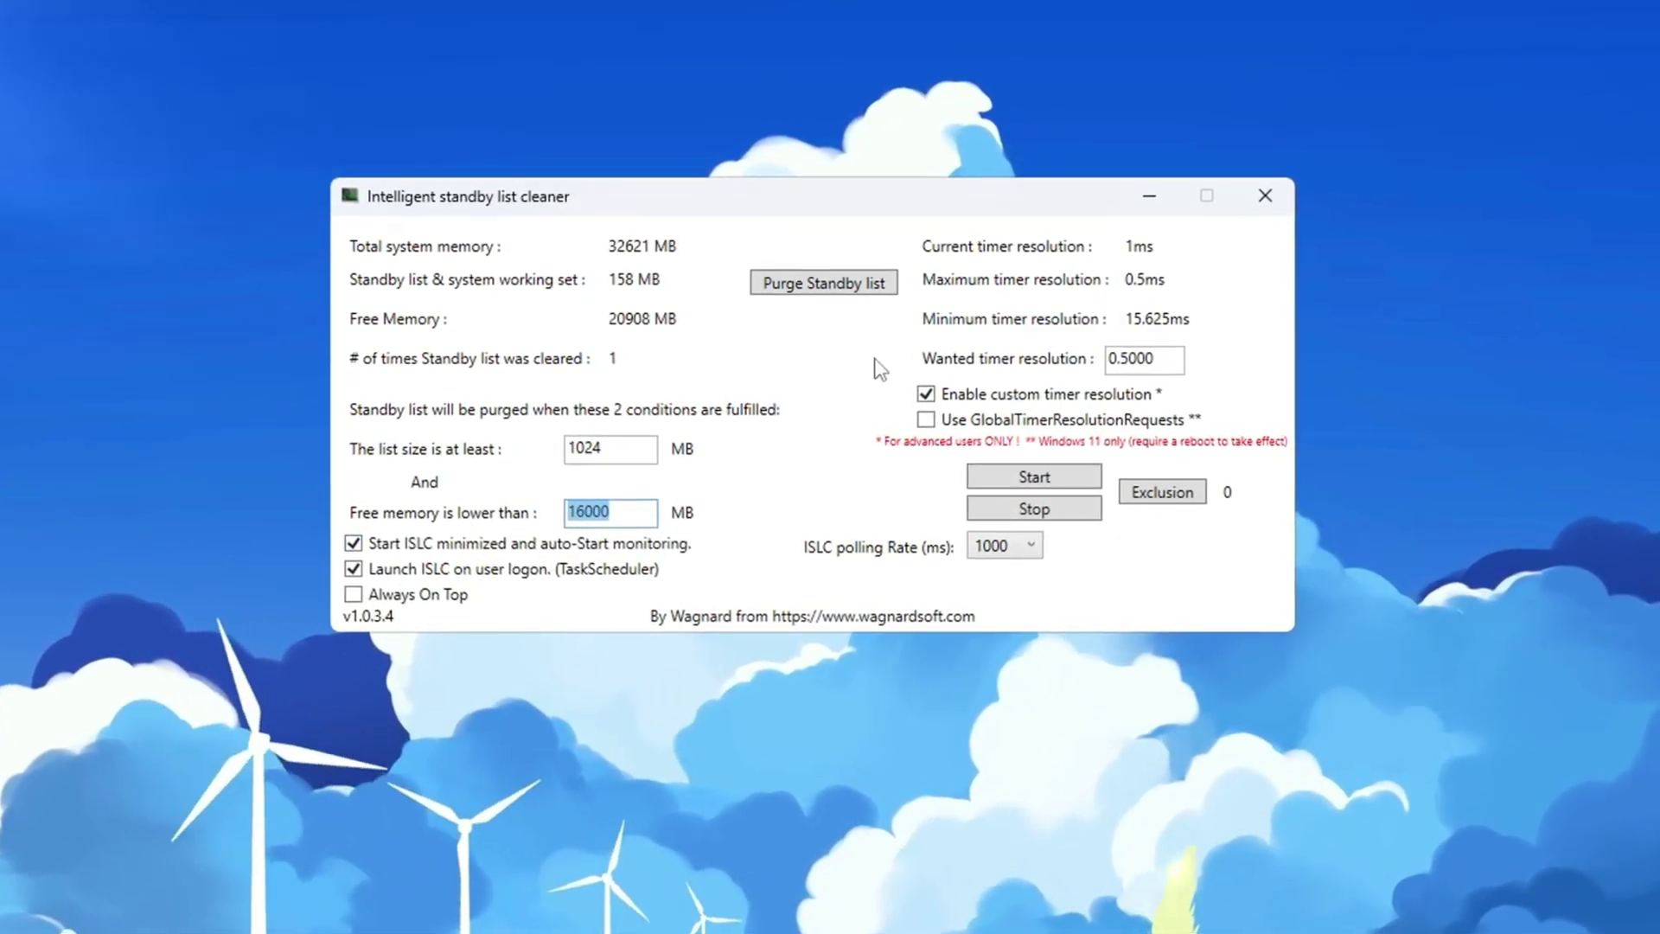
left_click(625, 513)
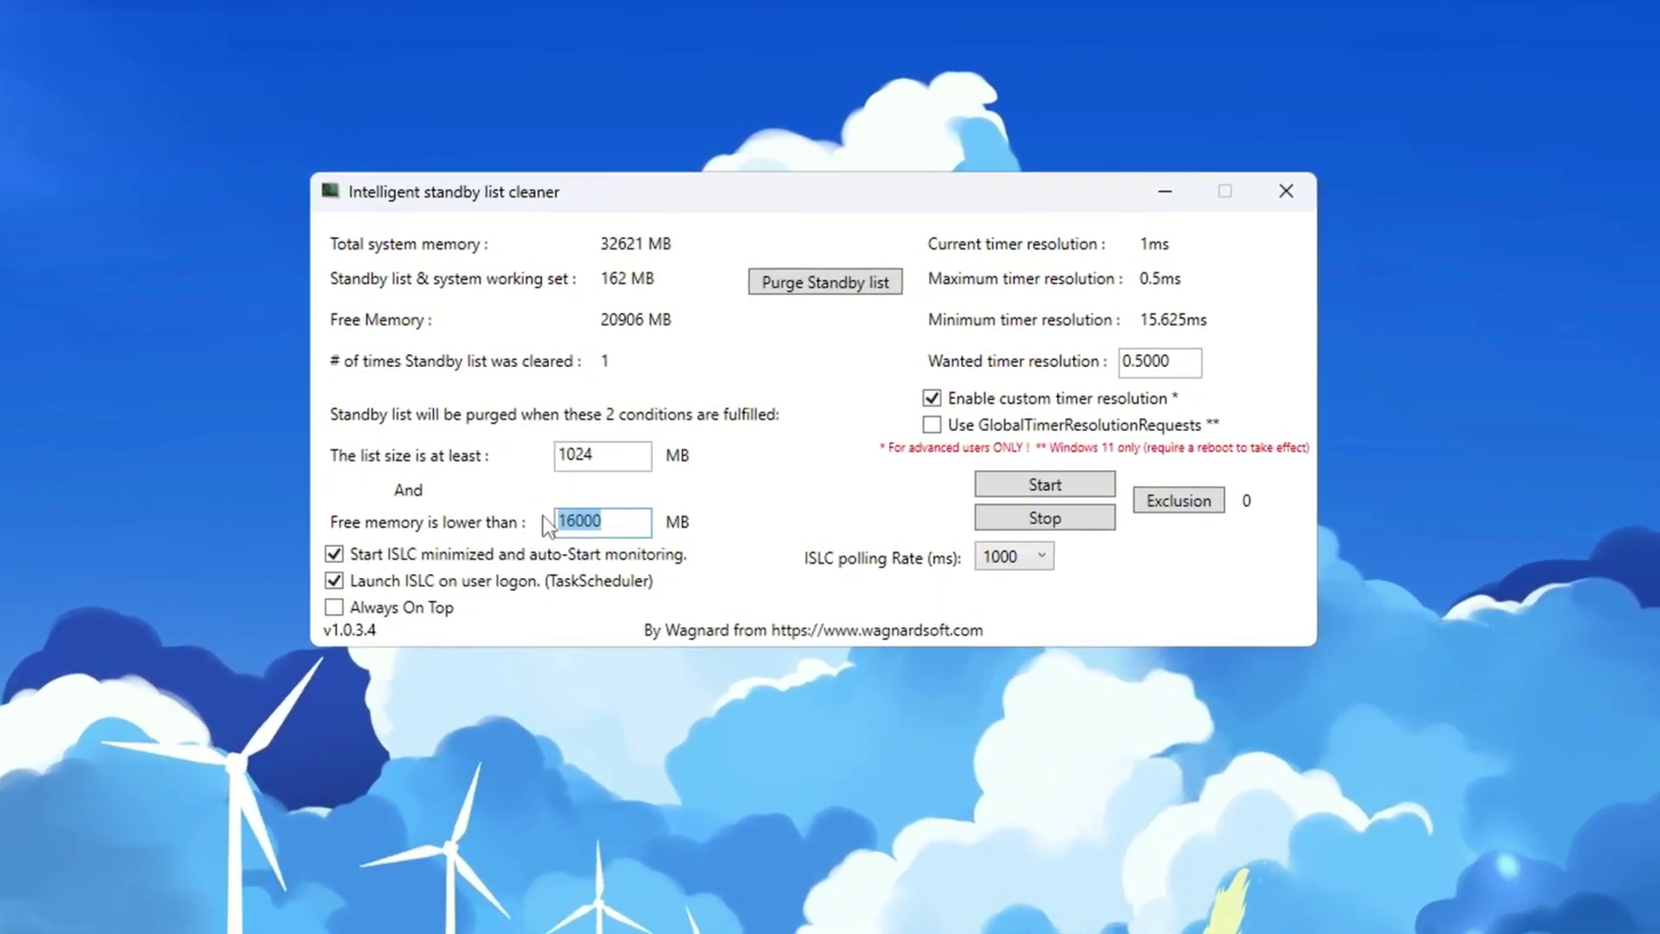
left_click(494, 634)
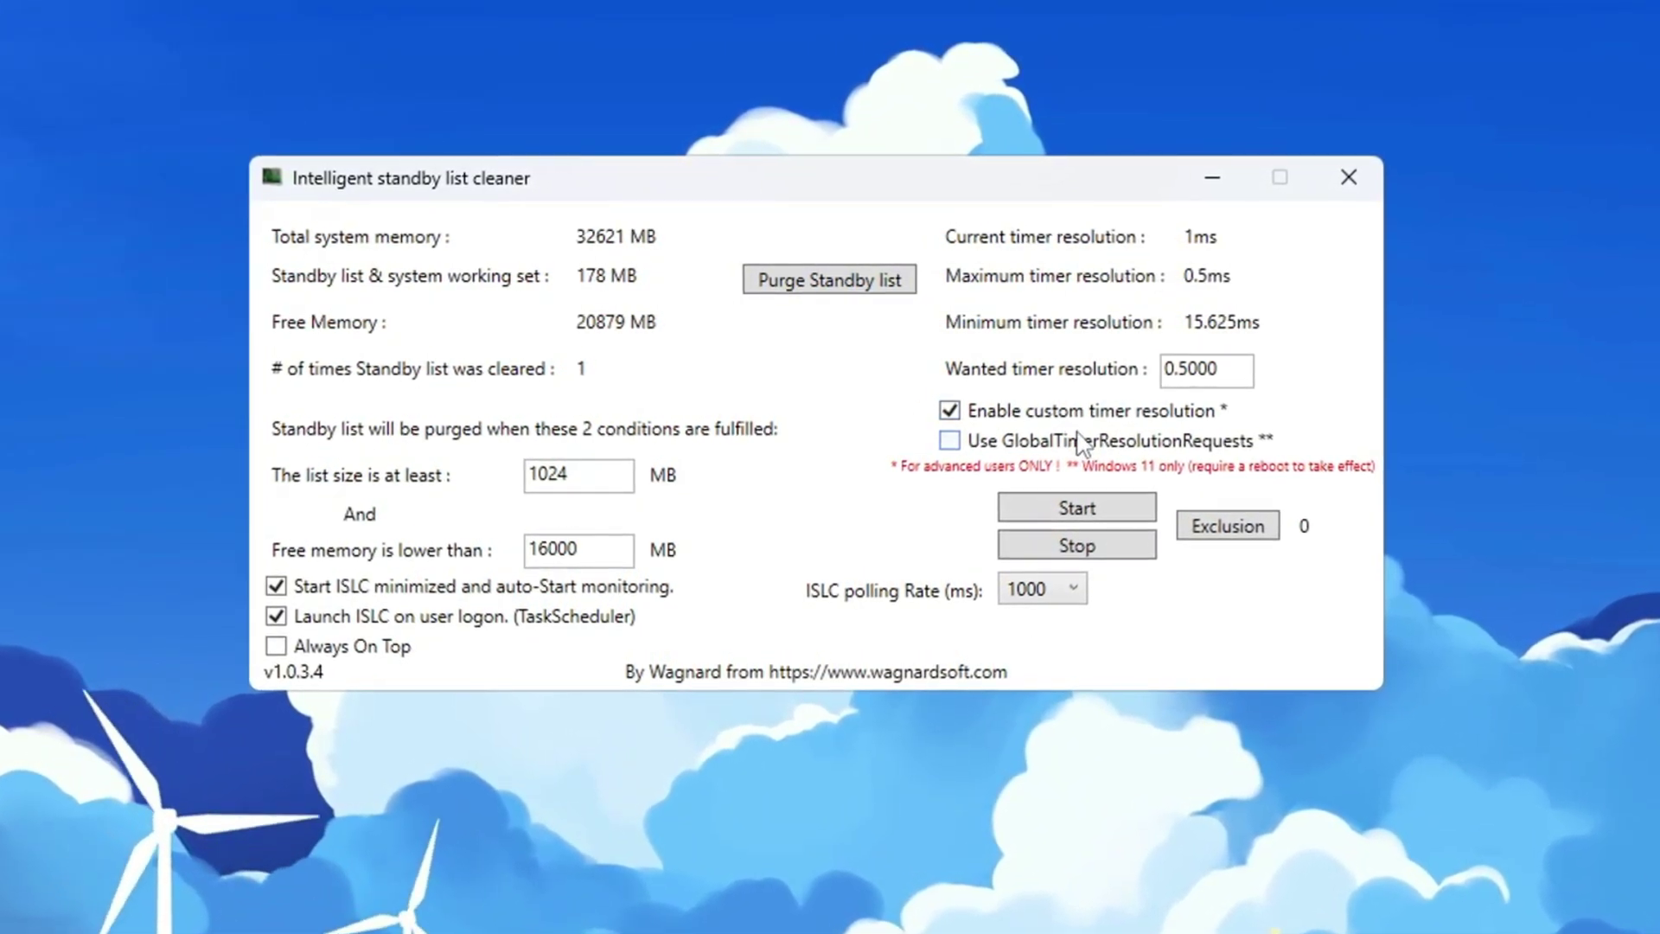
Confirm the 0.5 ms timer and 1000 polling rate, start monitoring, and purge the standby list
double_click(1201, 368)
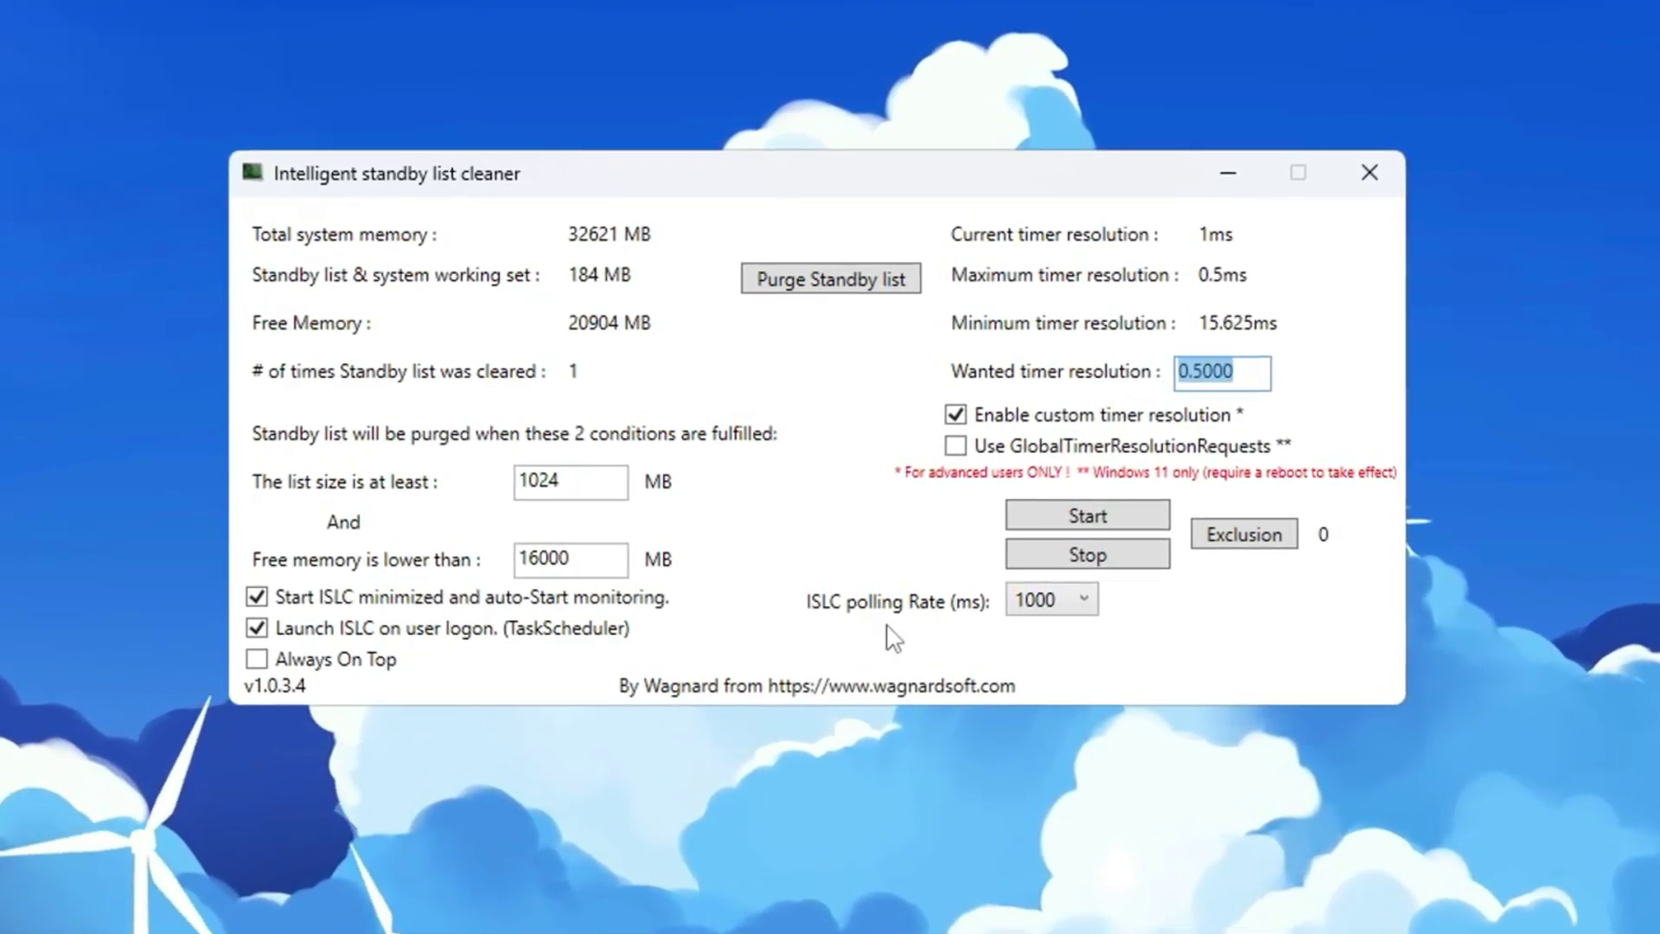
left_click(1047, 597)
left_click(1038, 701)
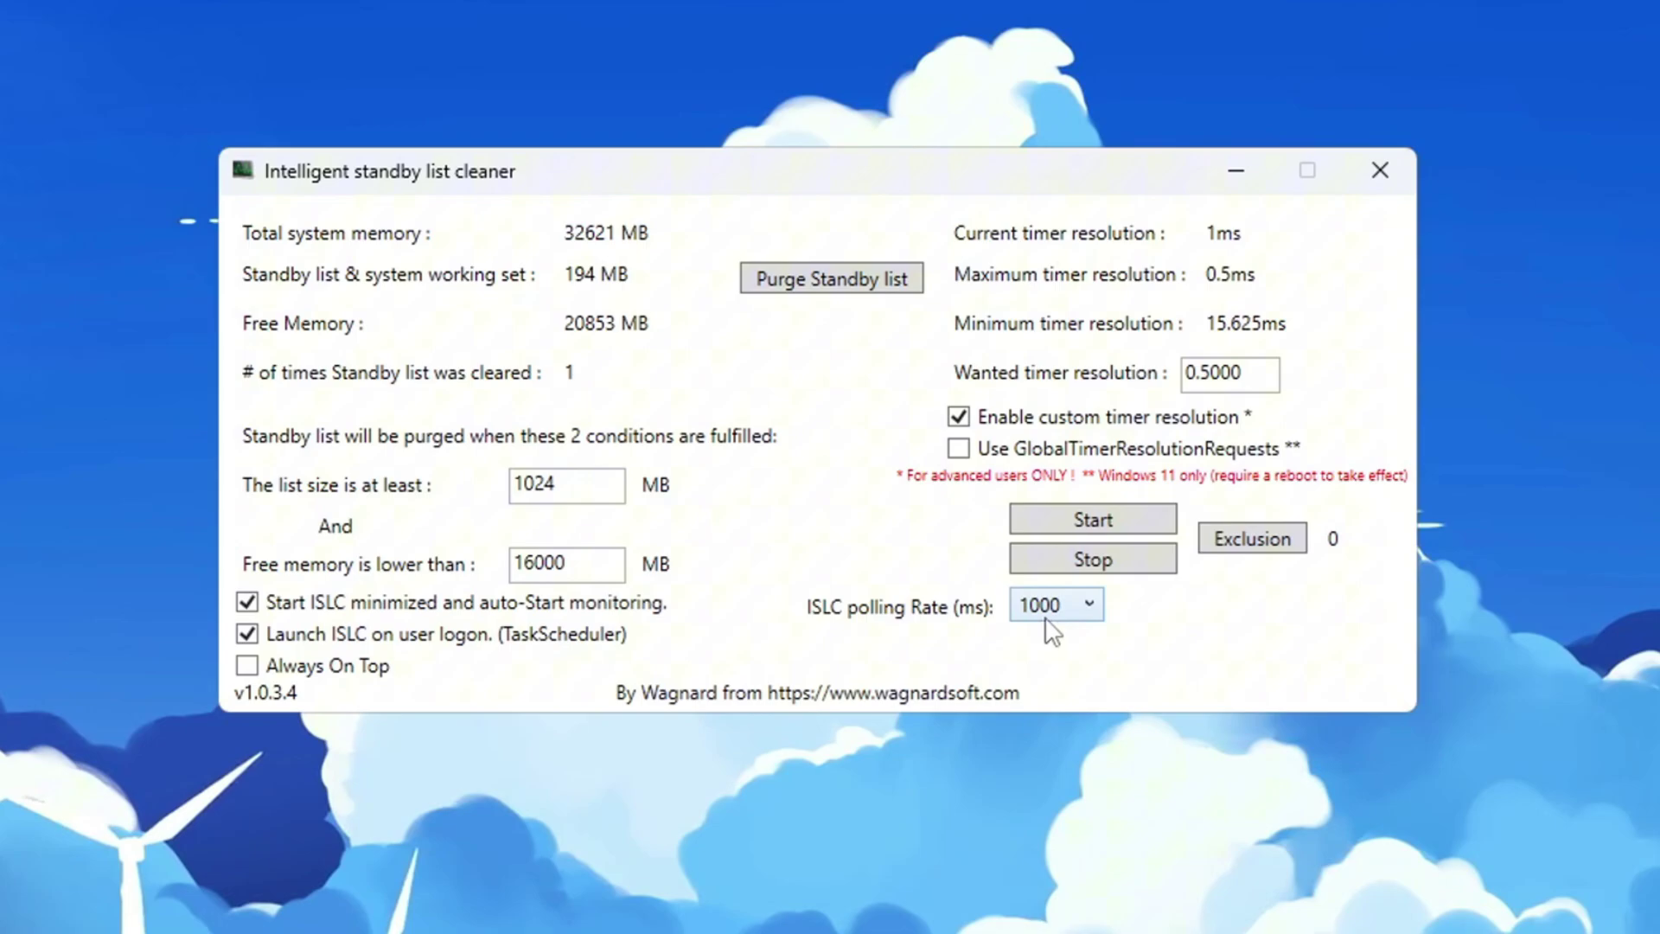
left_click(1093, 608)
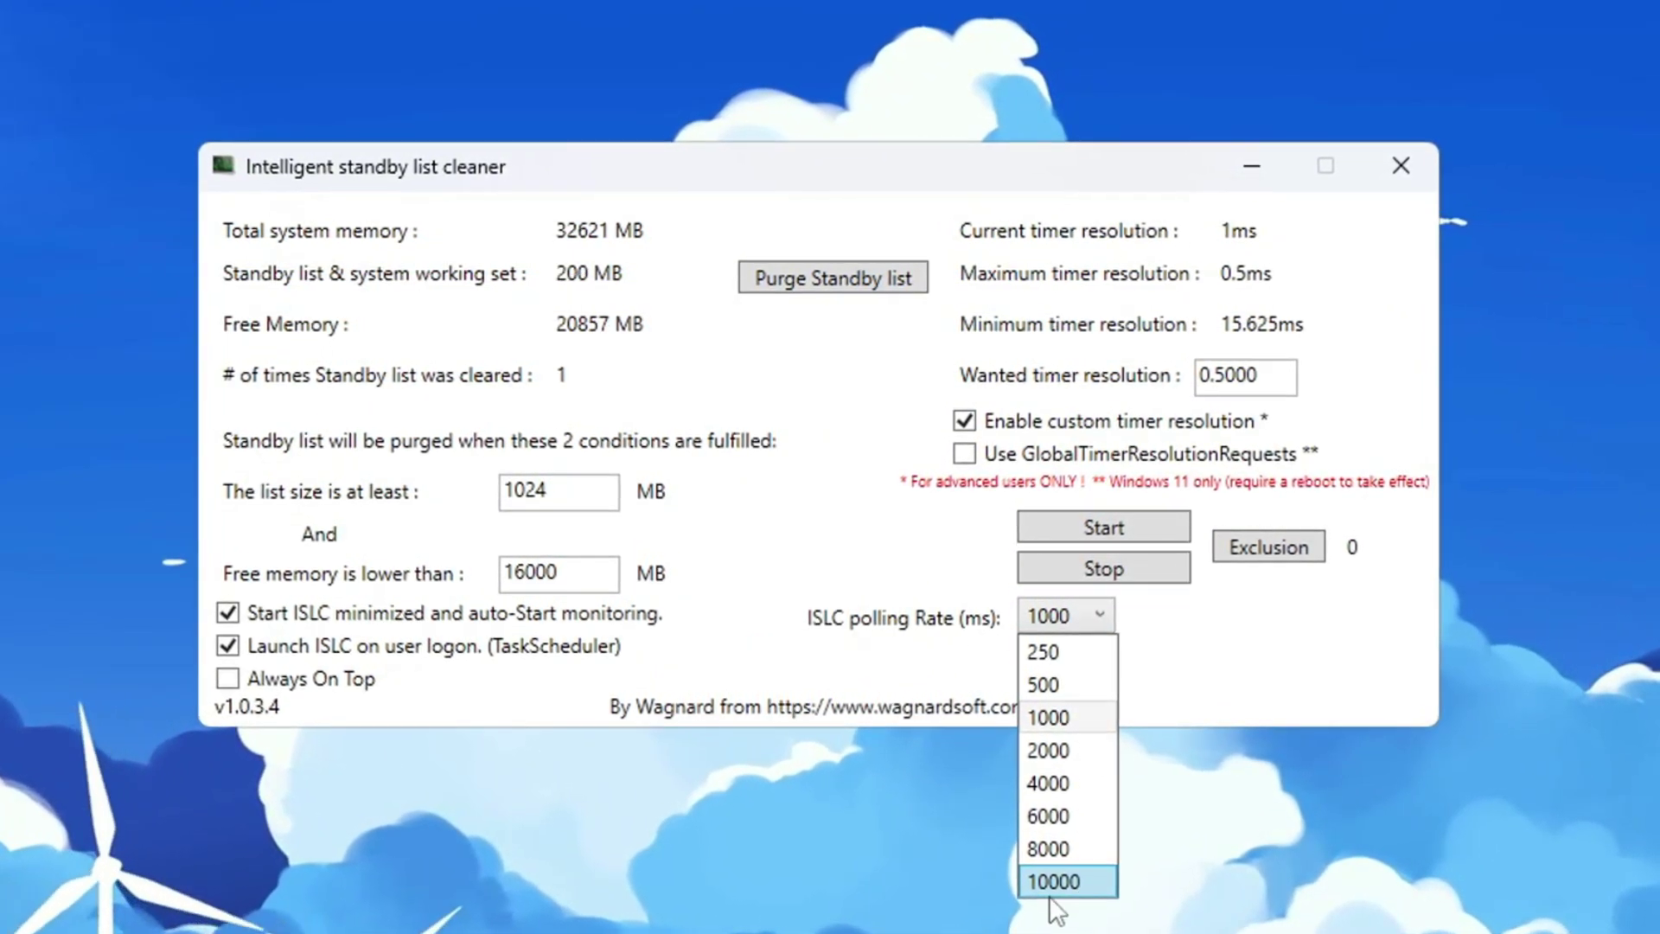
left_click(1073, 725)
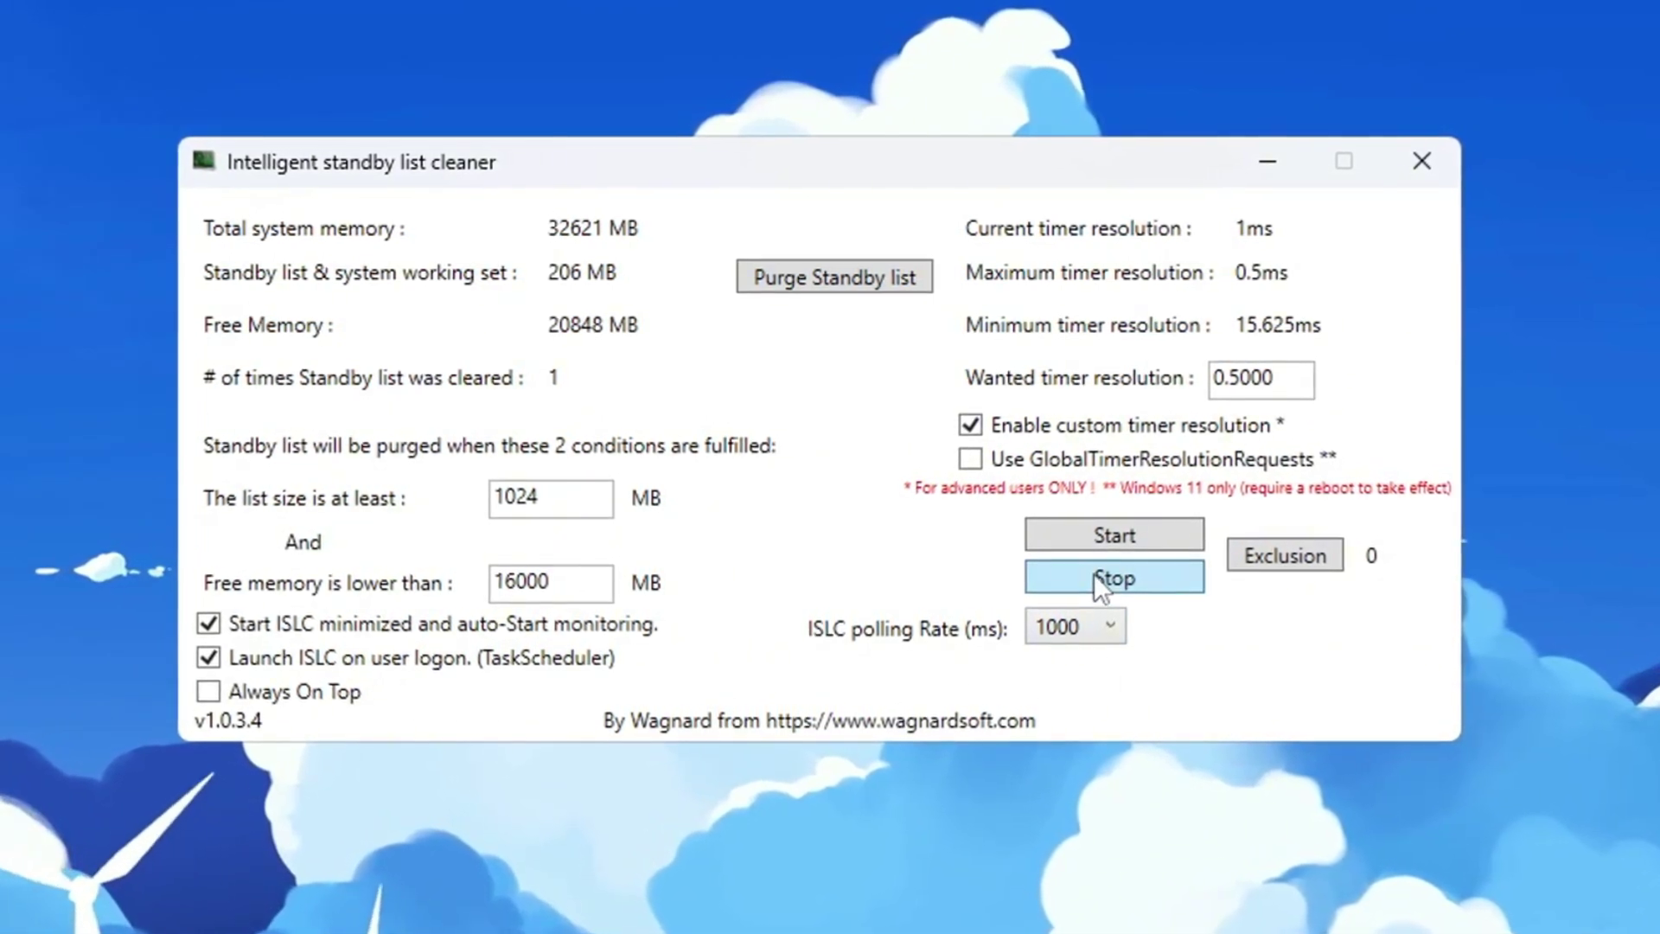
left_click(1115, 535)
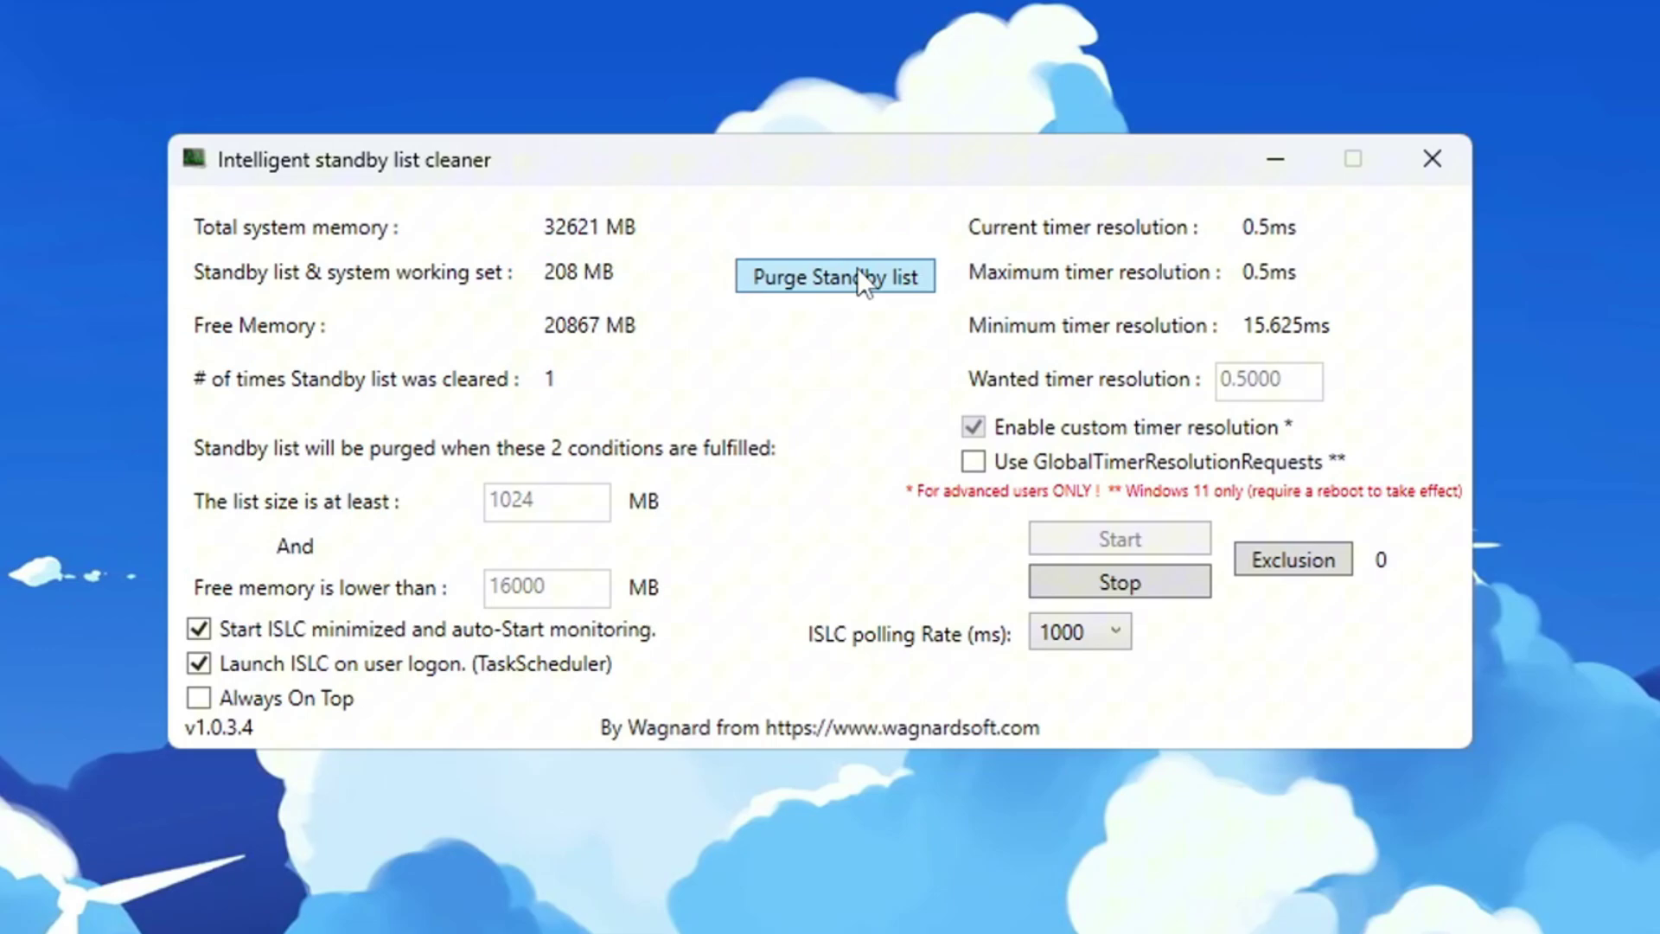
left_click(834, 275)
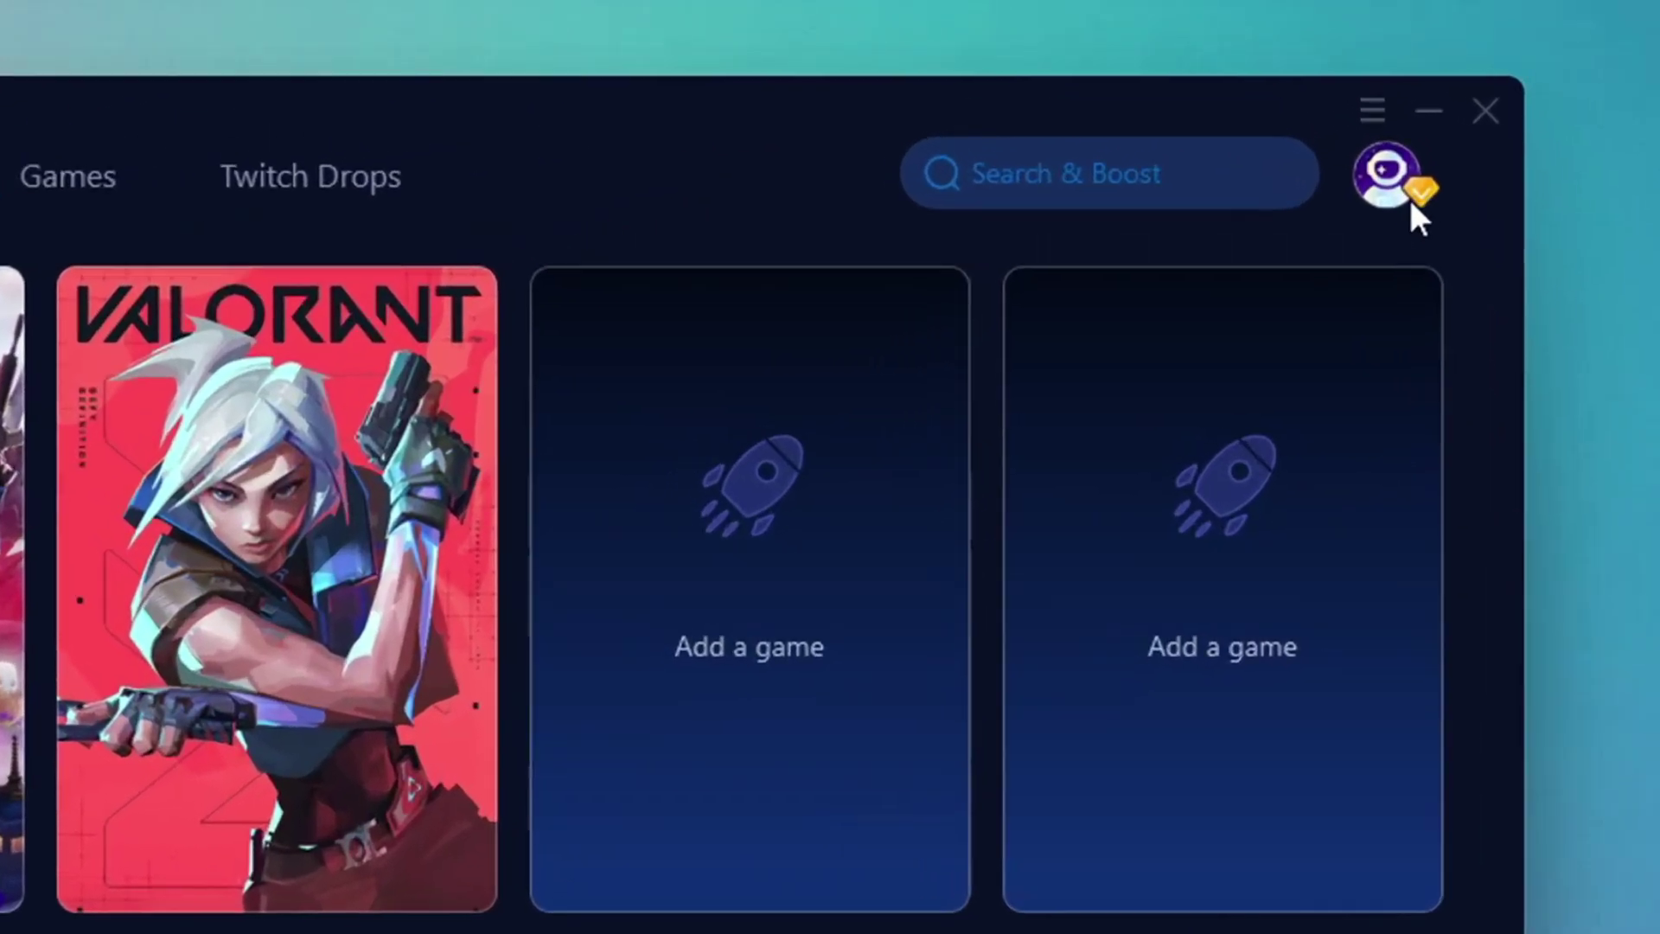
left_click(1398, 182)
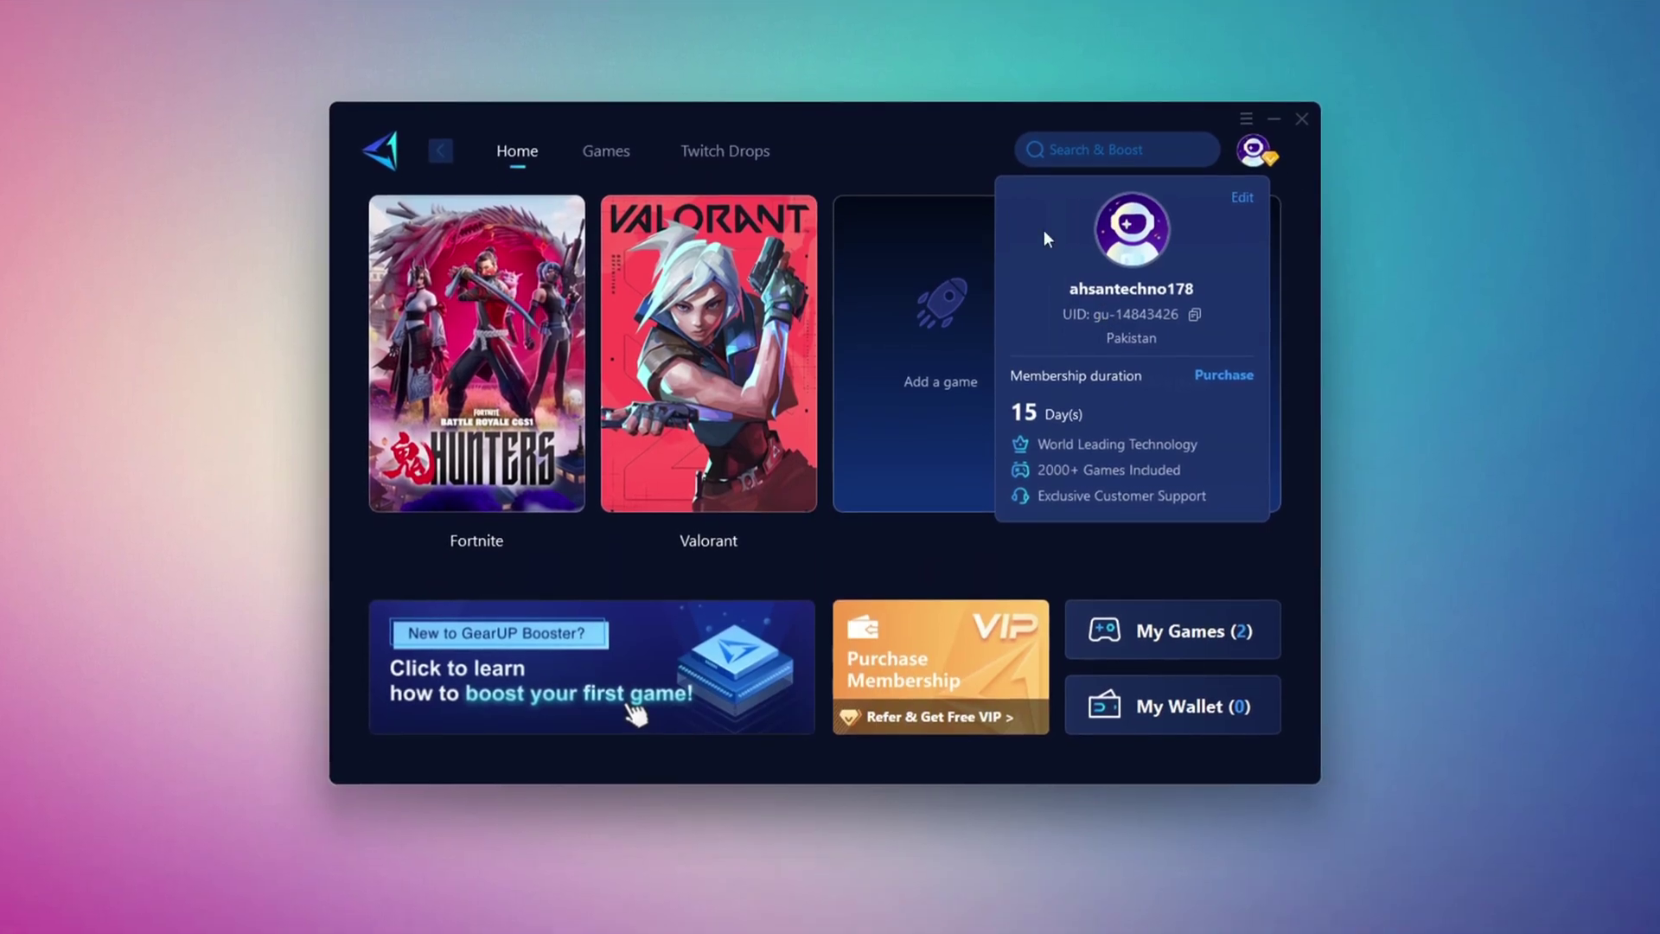
left_click(835, 155)
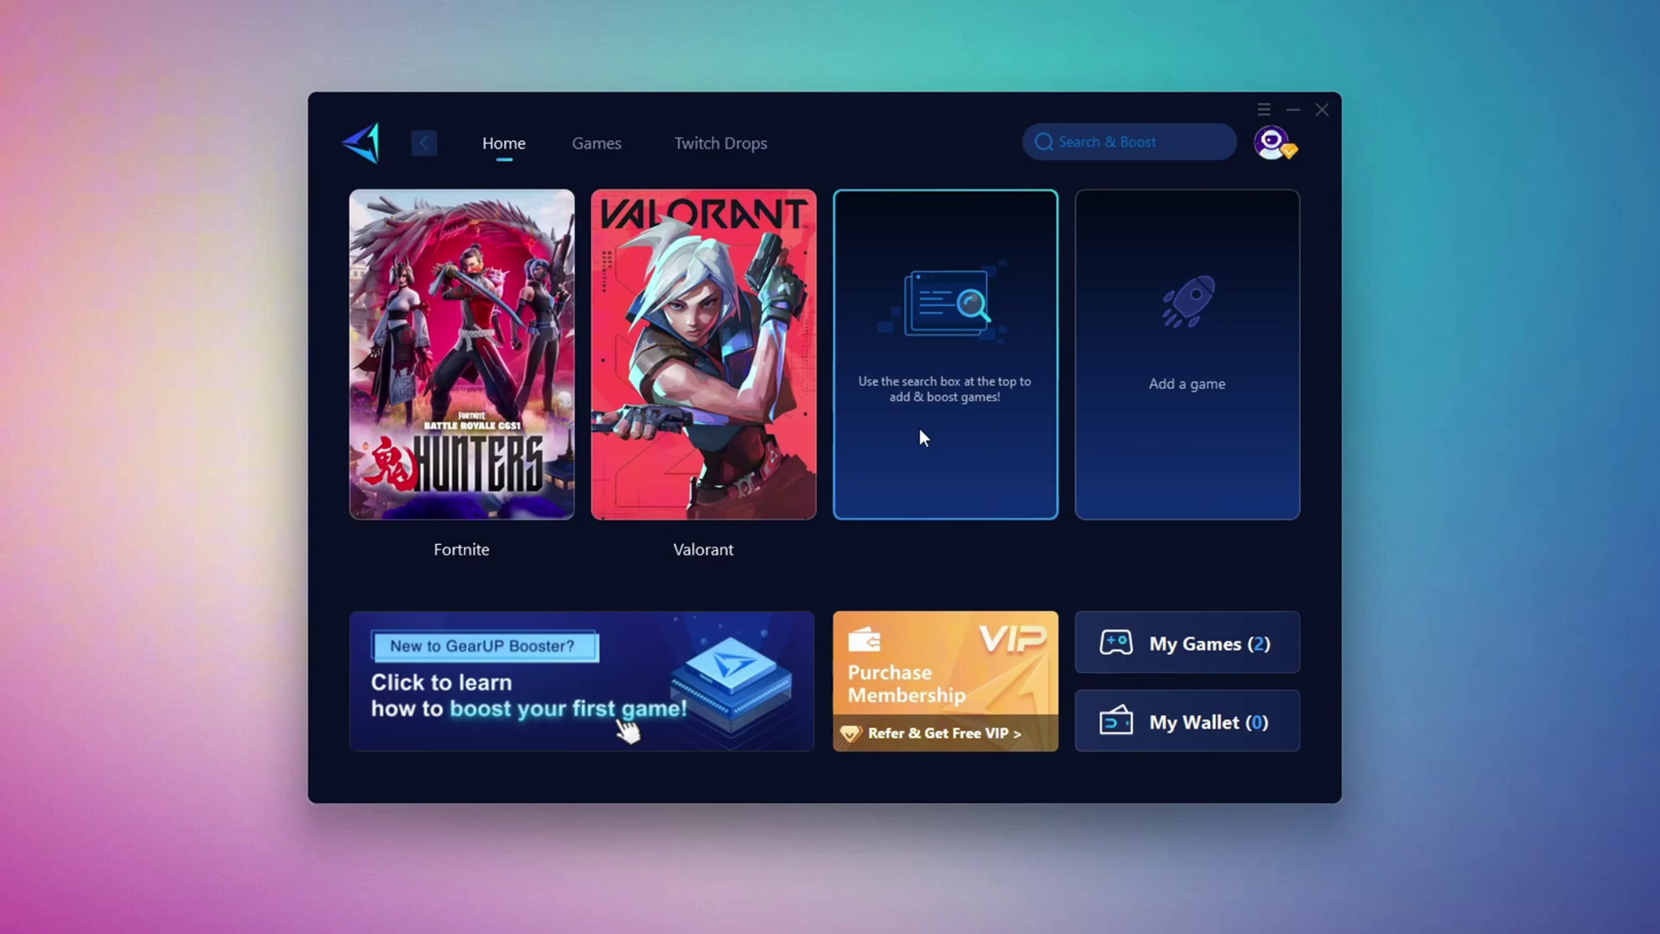
left_click(598, 142)
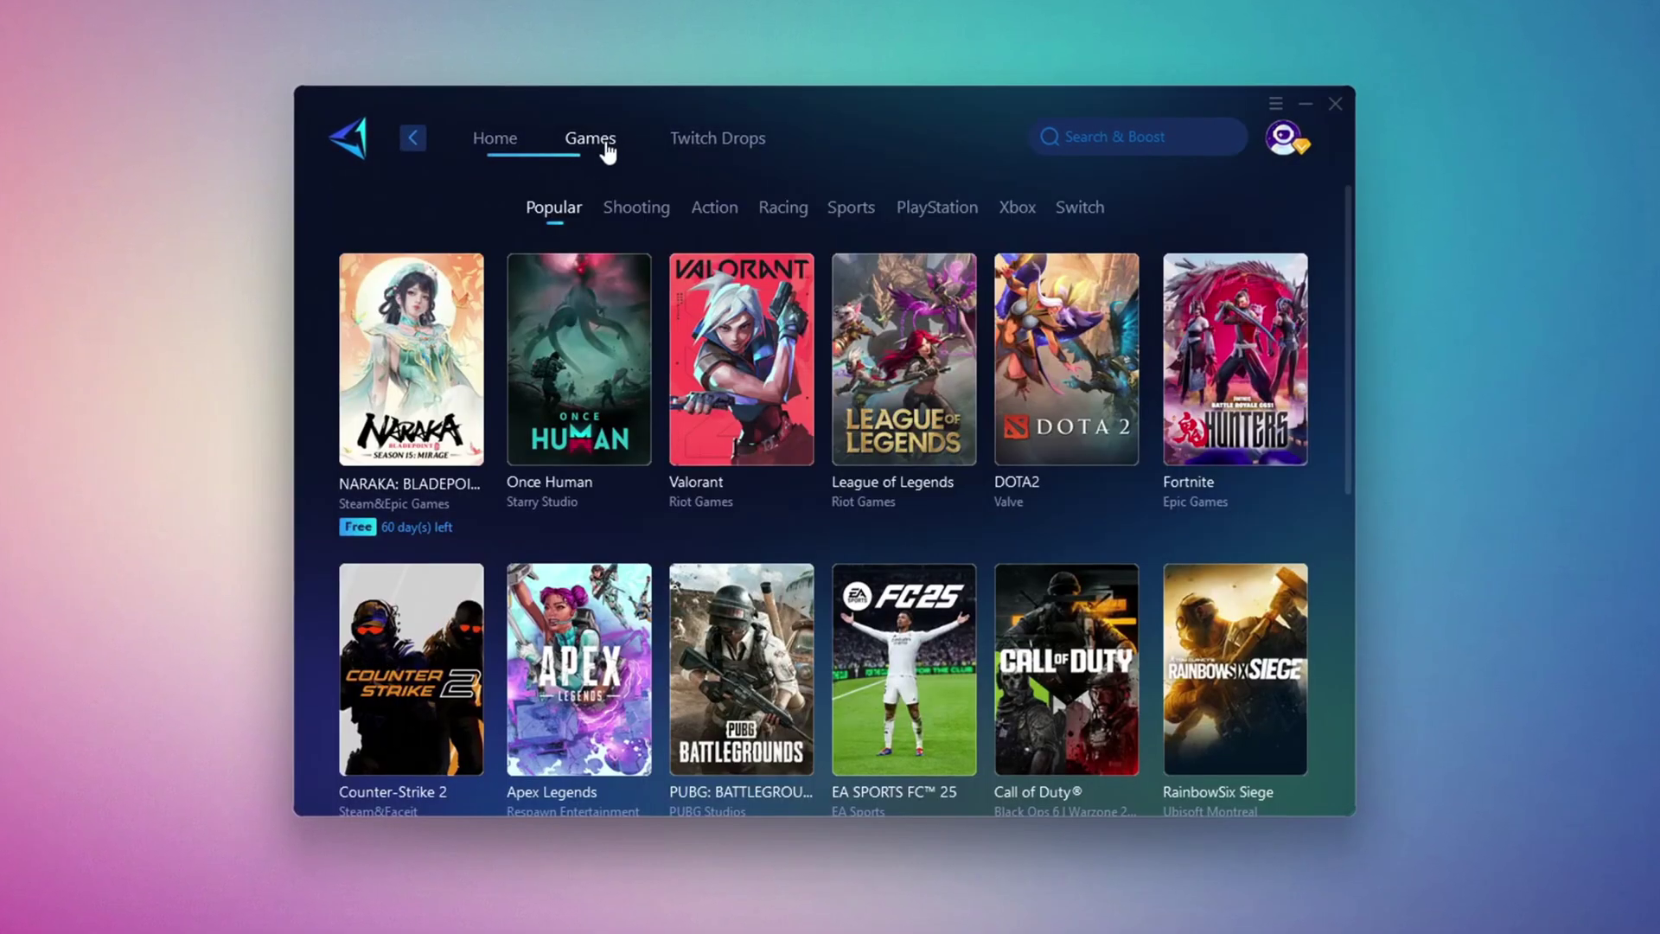
scroll(925, 558, "down", 5)
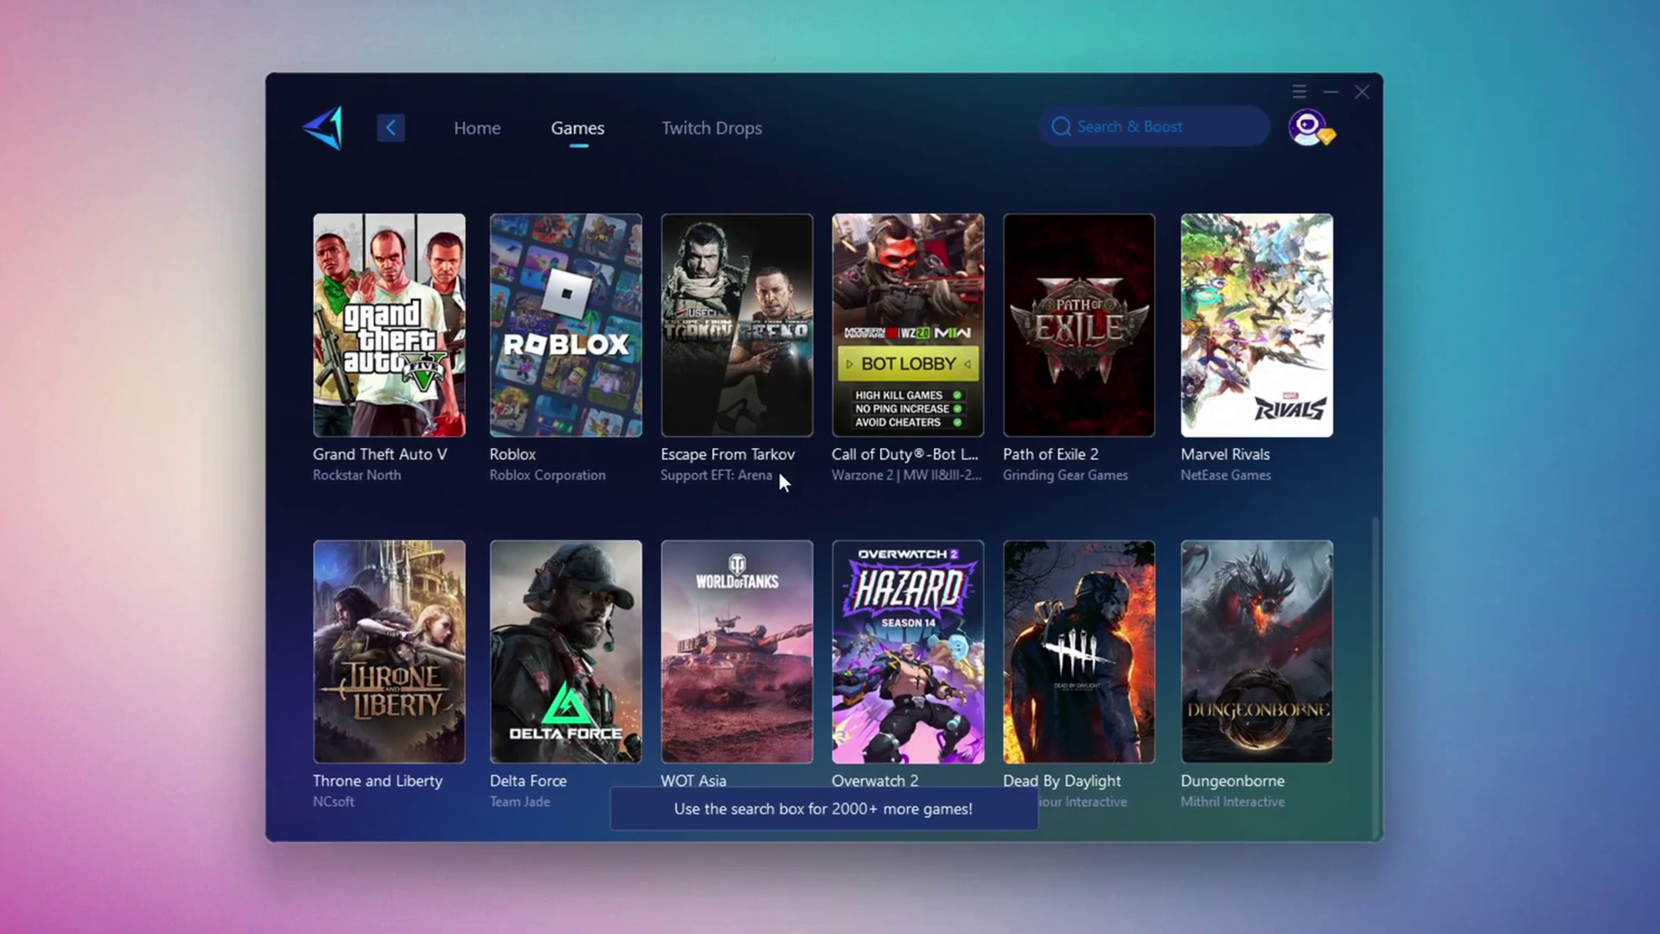
left_click(477, 127)
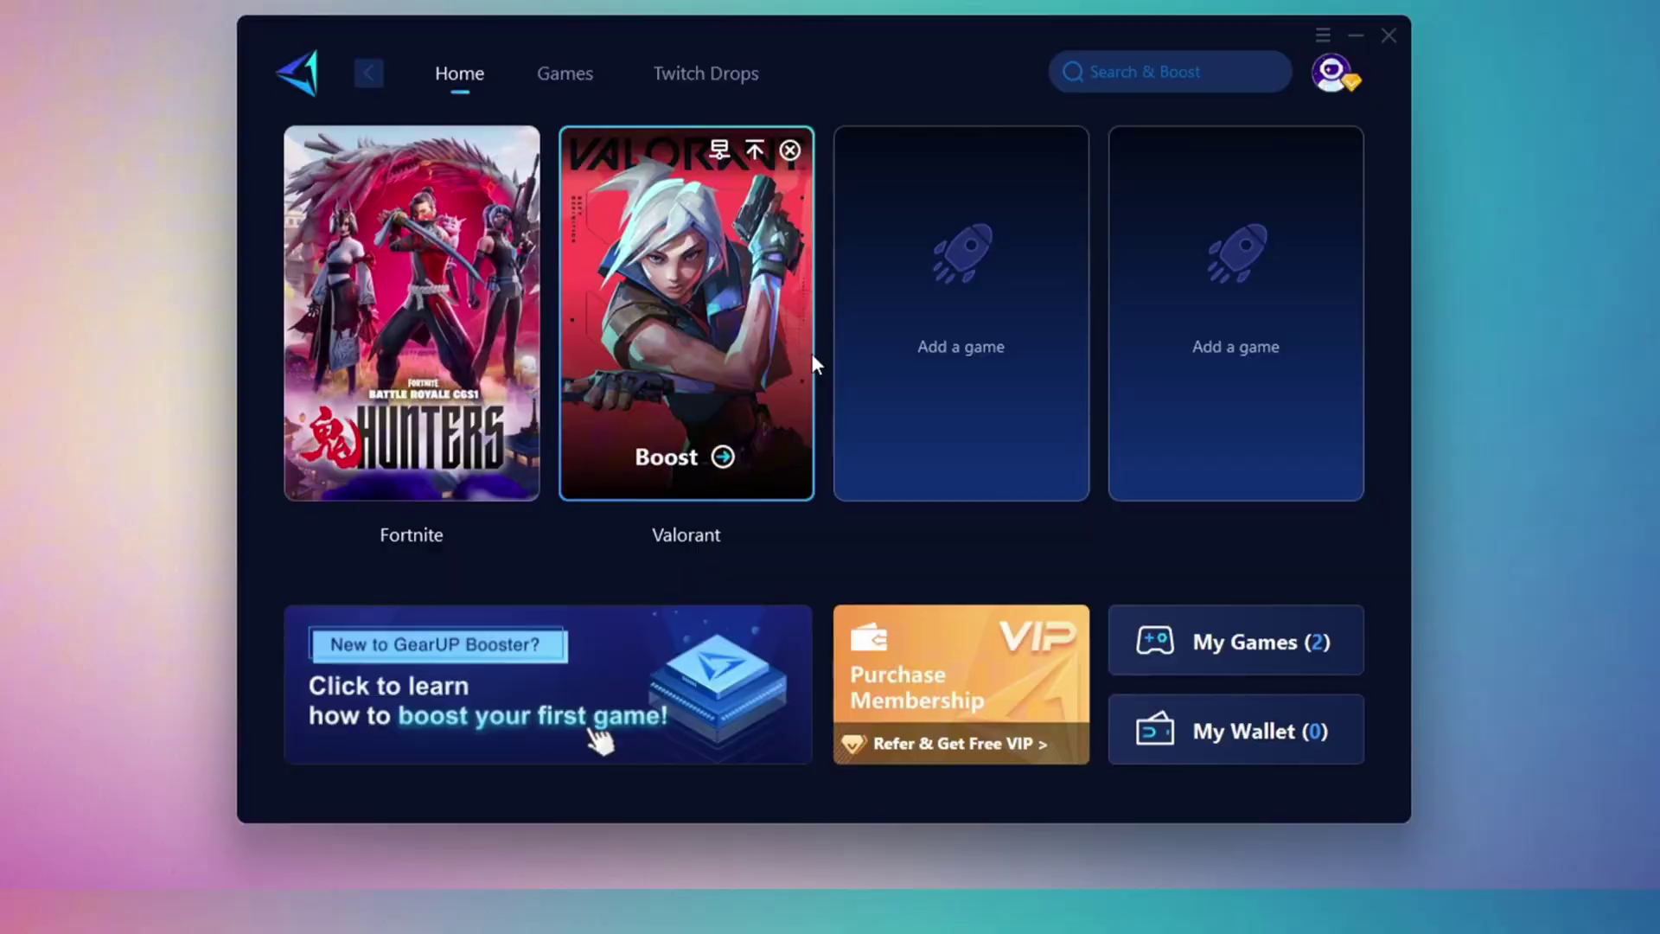
mouse_move(408, 358)
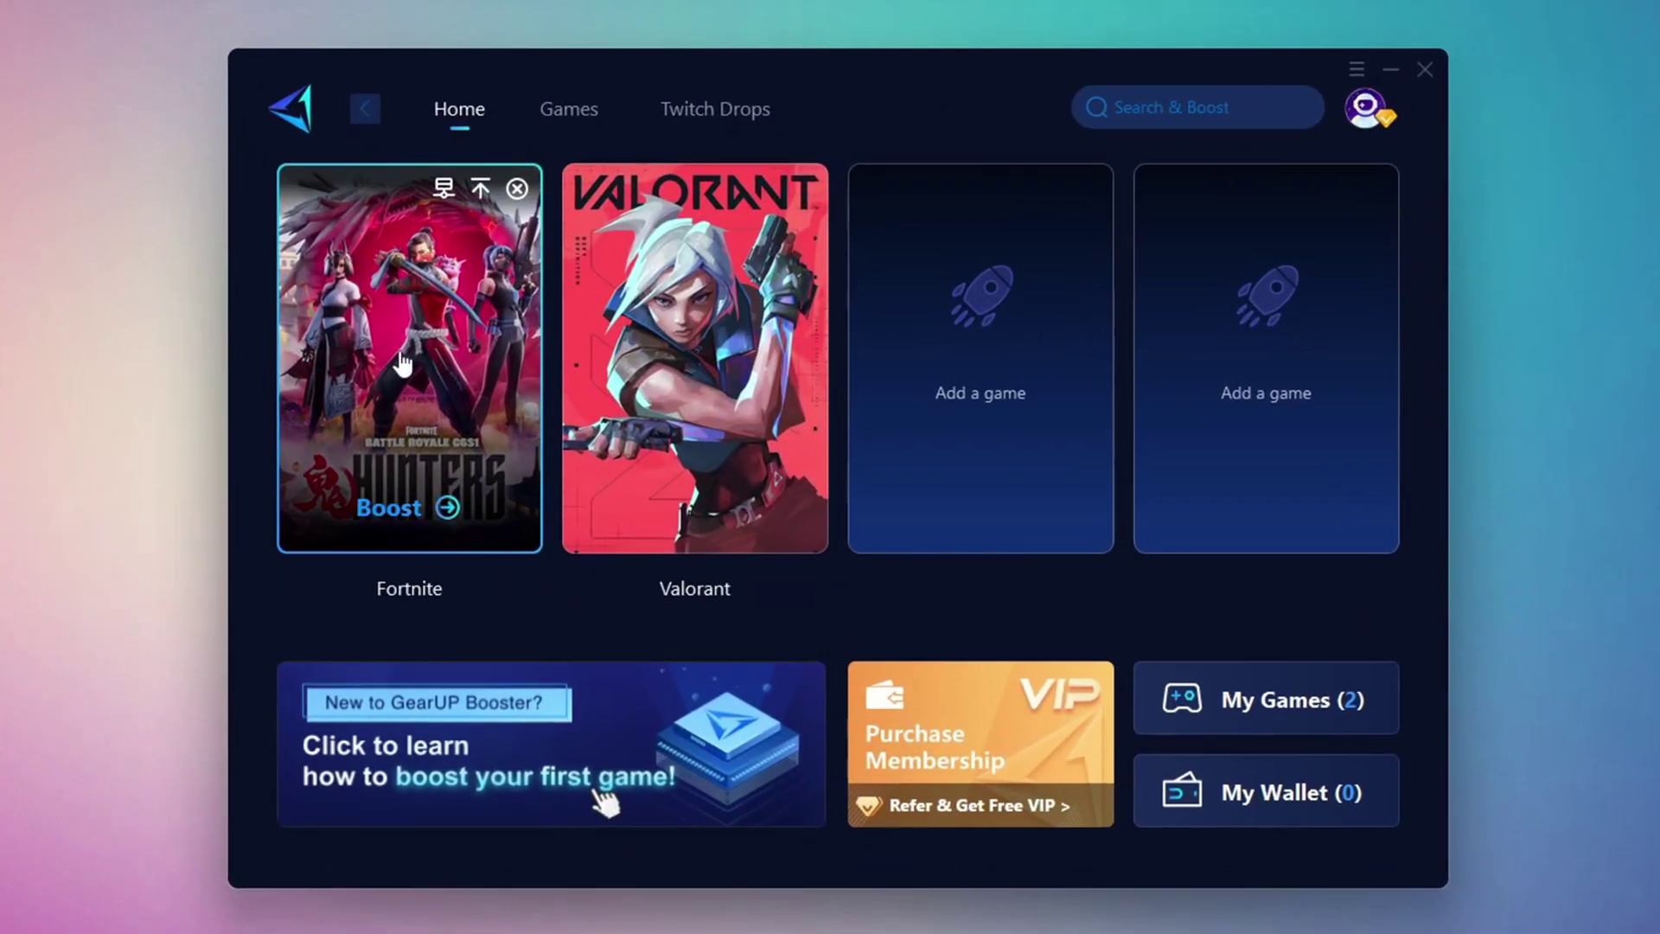
Boost Fortnite on the Auto node after reviewing regions and nodes, then close GearUP
left_click(395, 511)
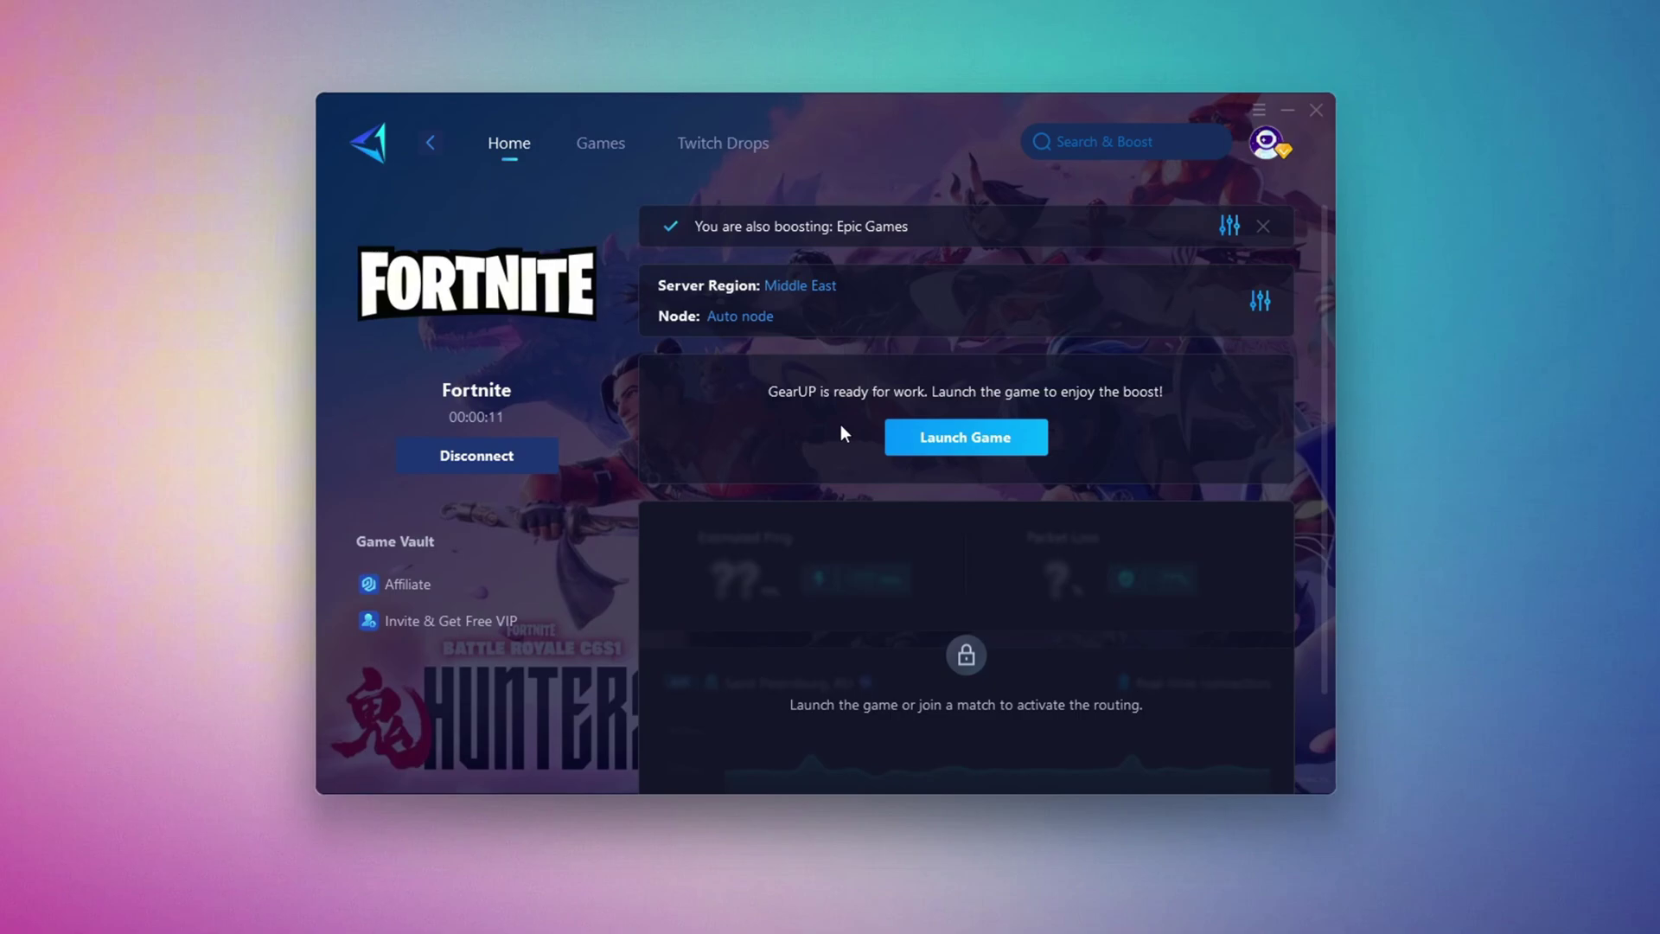
left_click(801, 287)
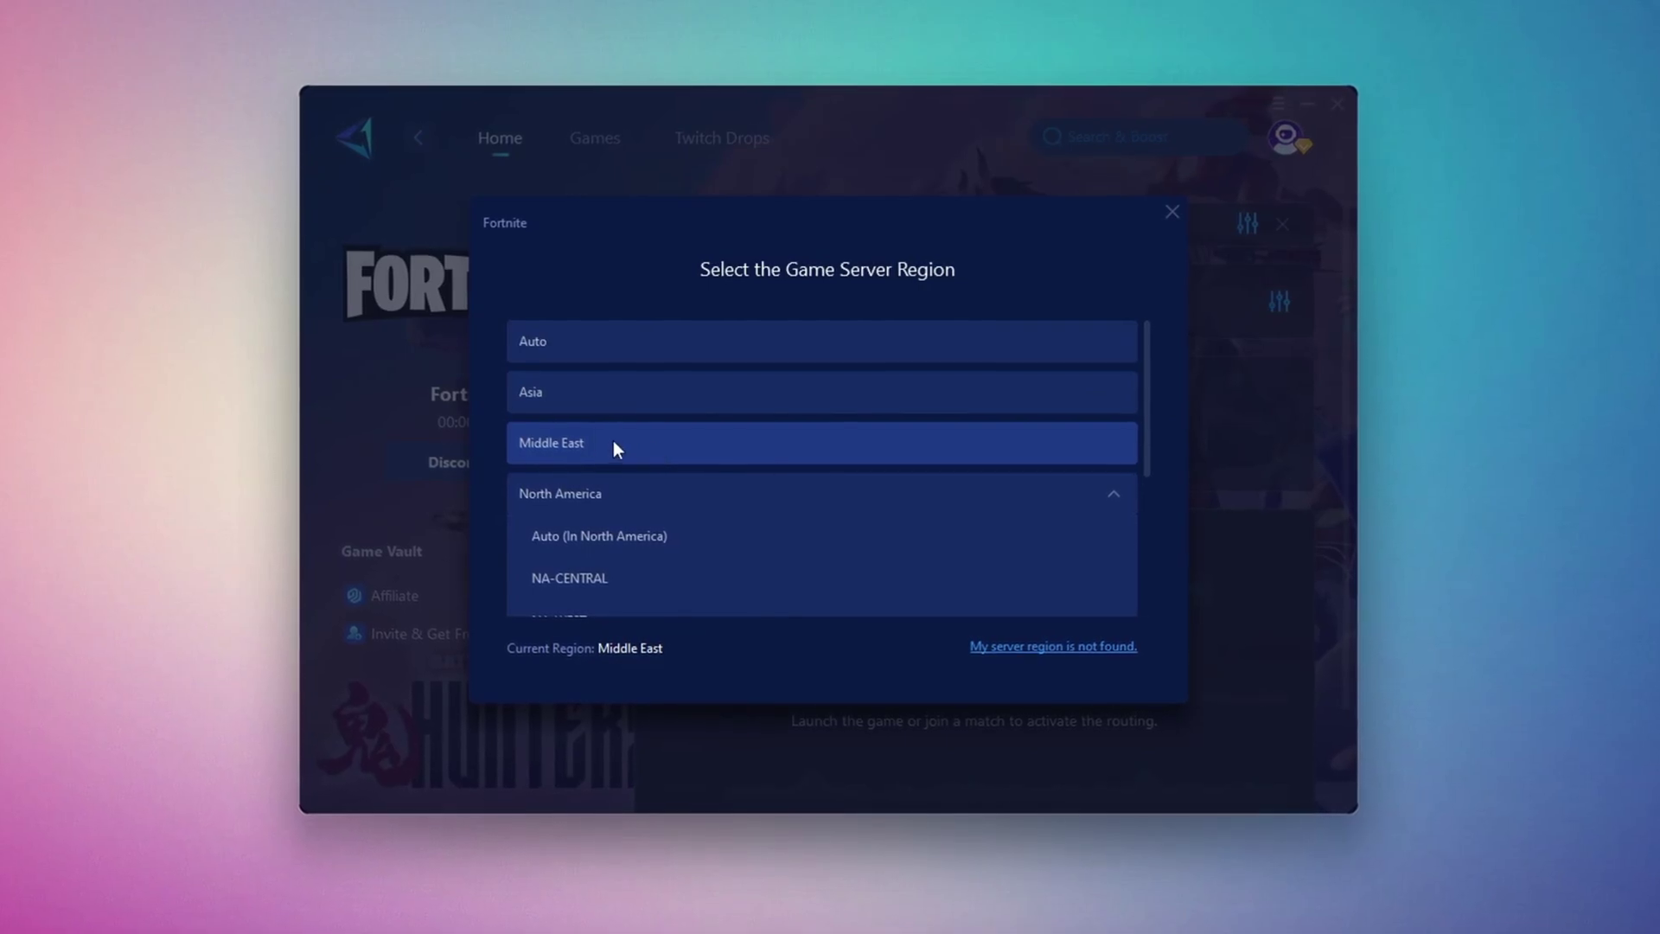
left_click(1176, 212)
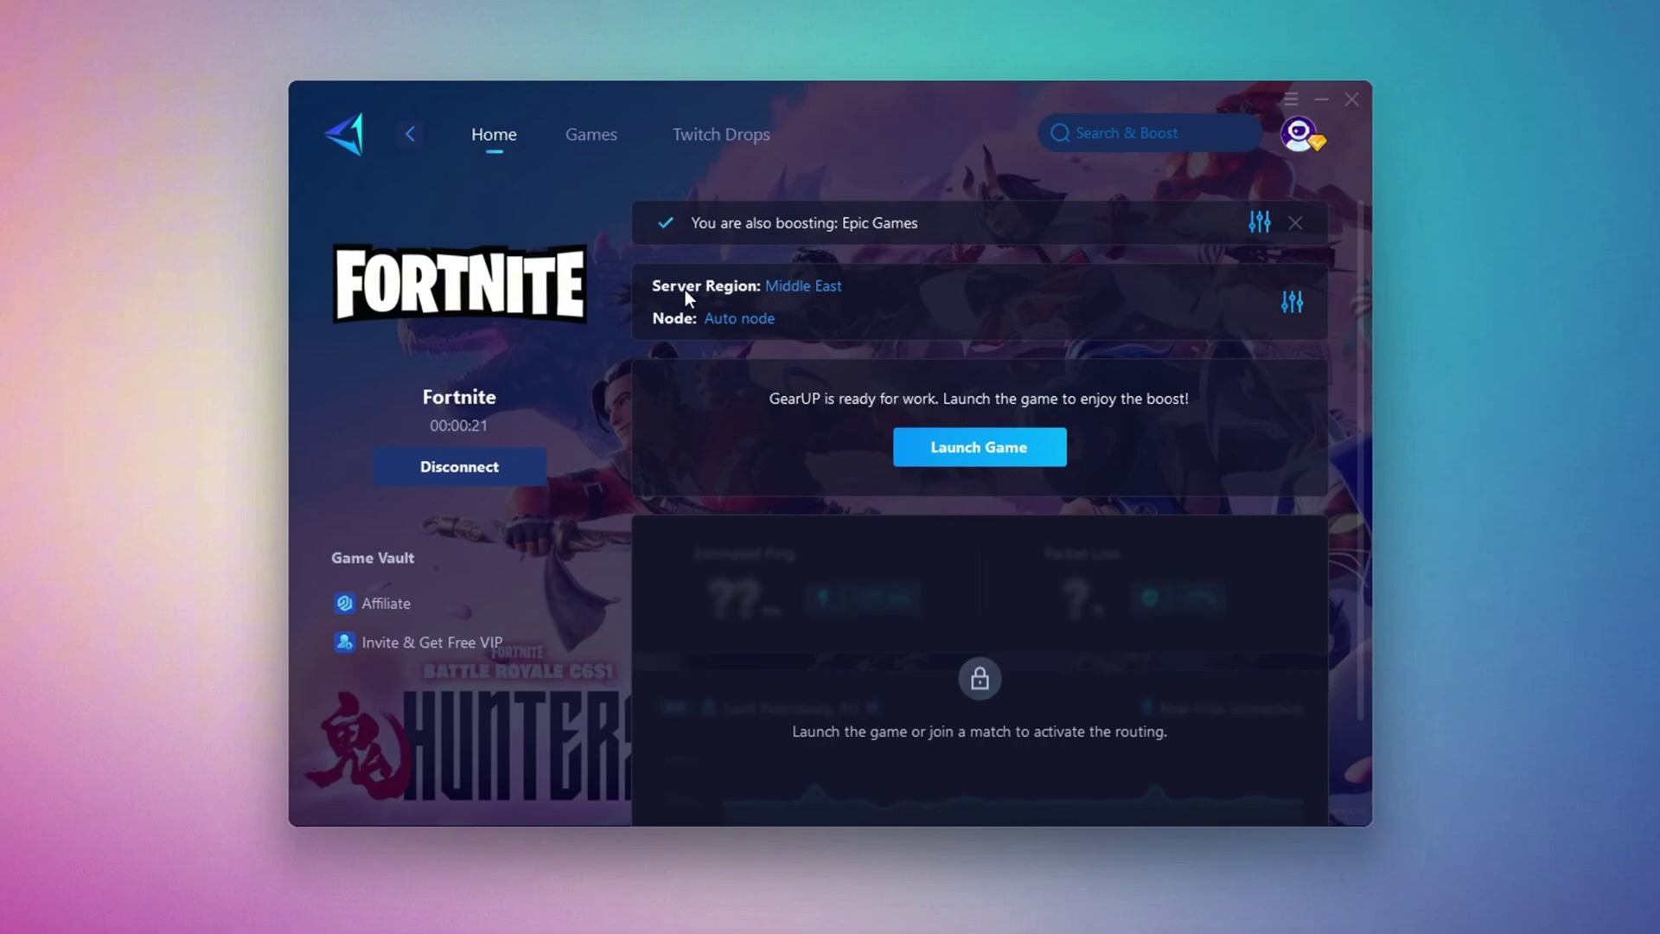
left_click(727, 319)
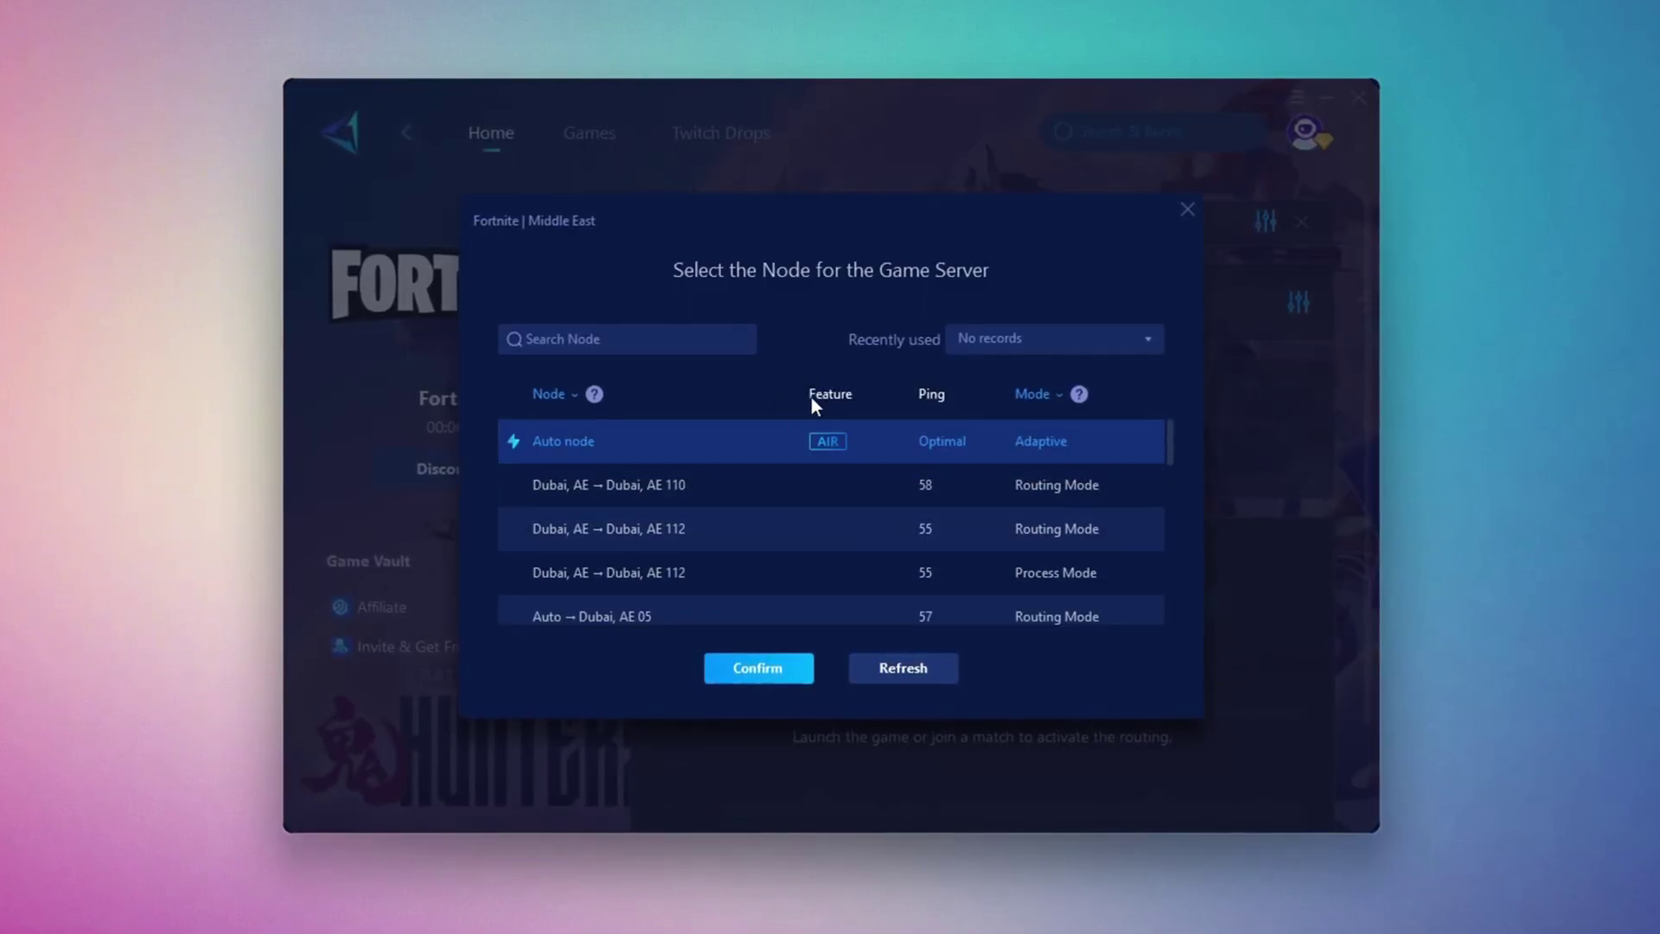
scroll(803, 507, "down", 1)
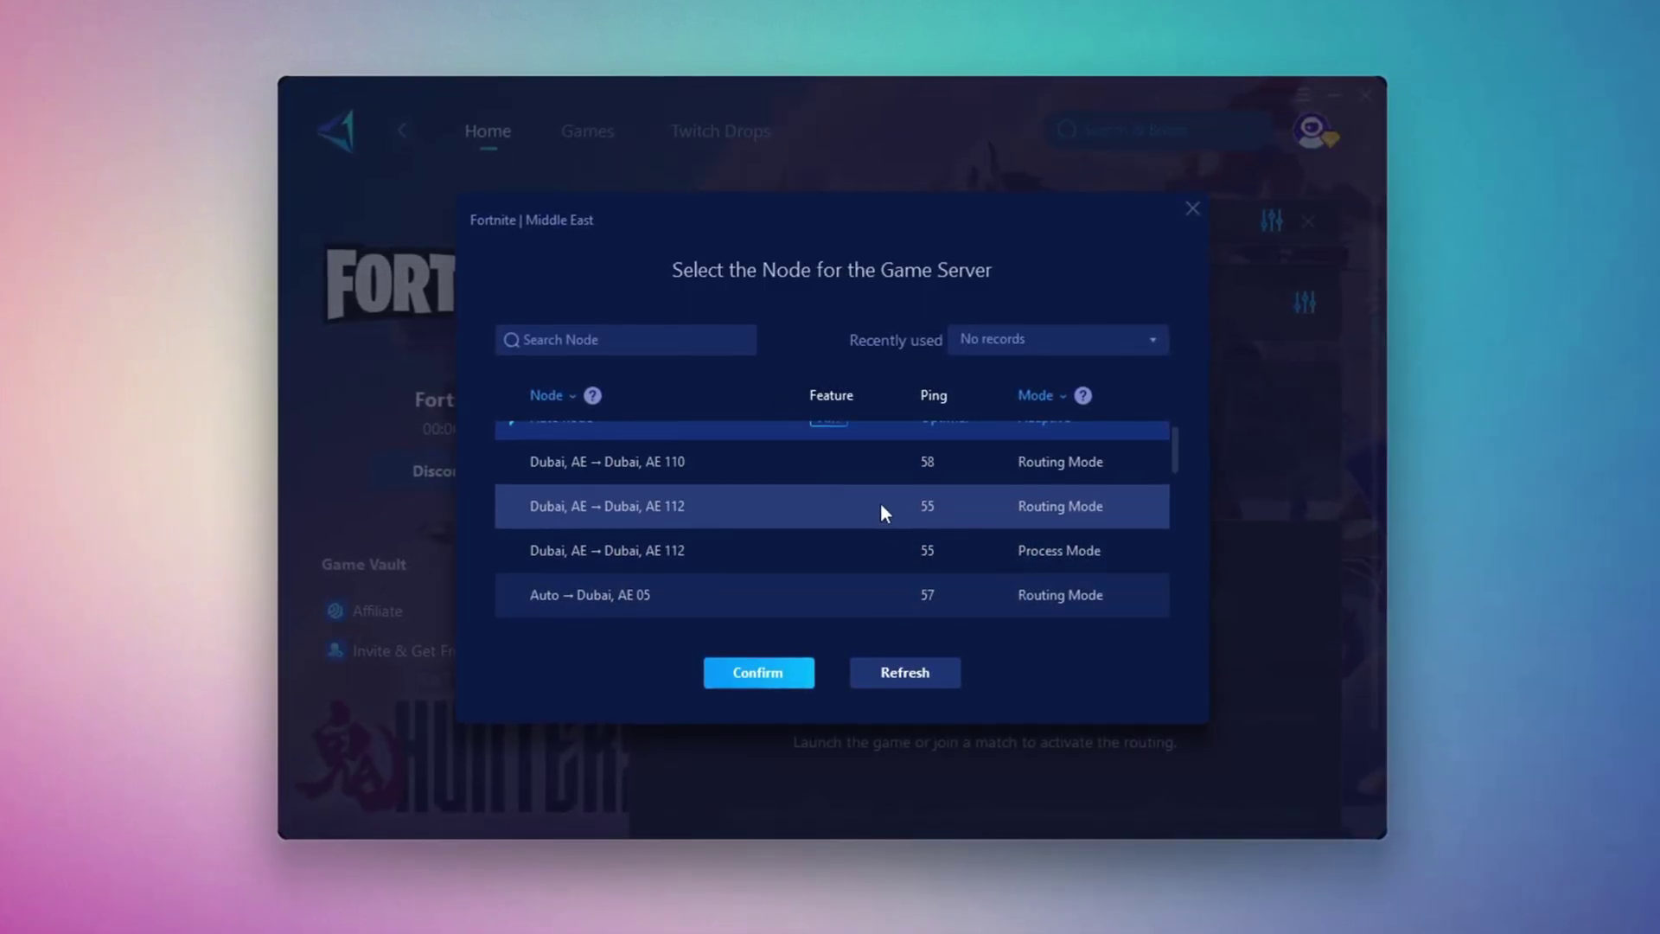
scroll(1007, 556, "up", 1)
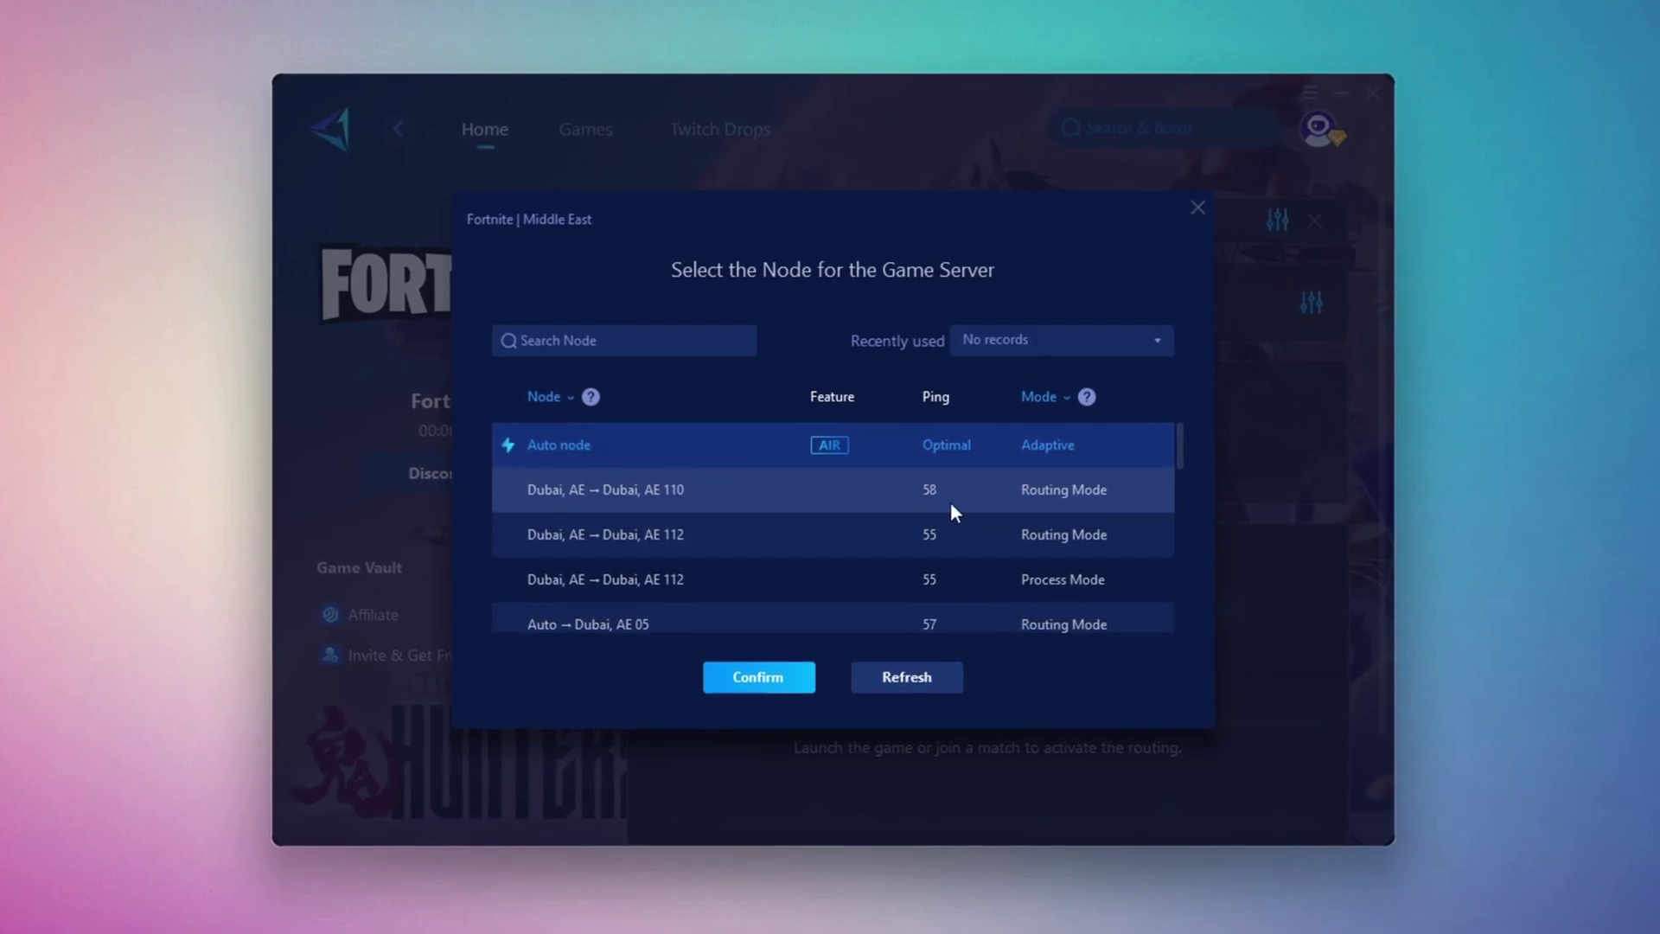
left_click(1199, 208)
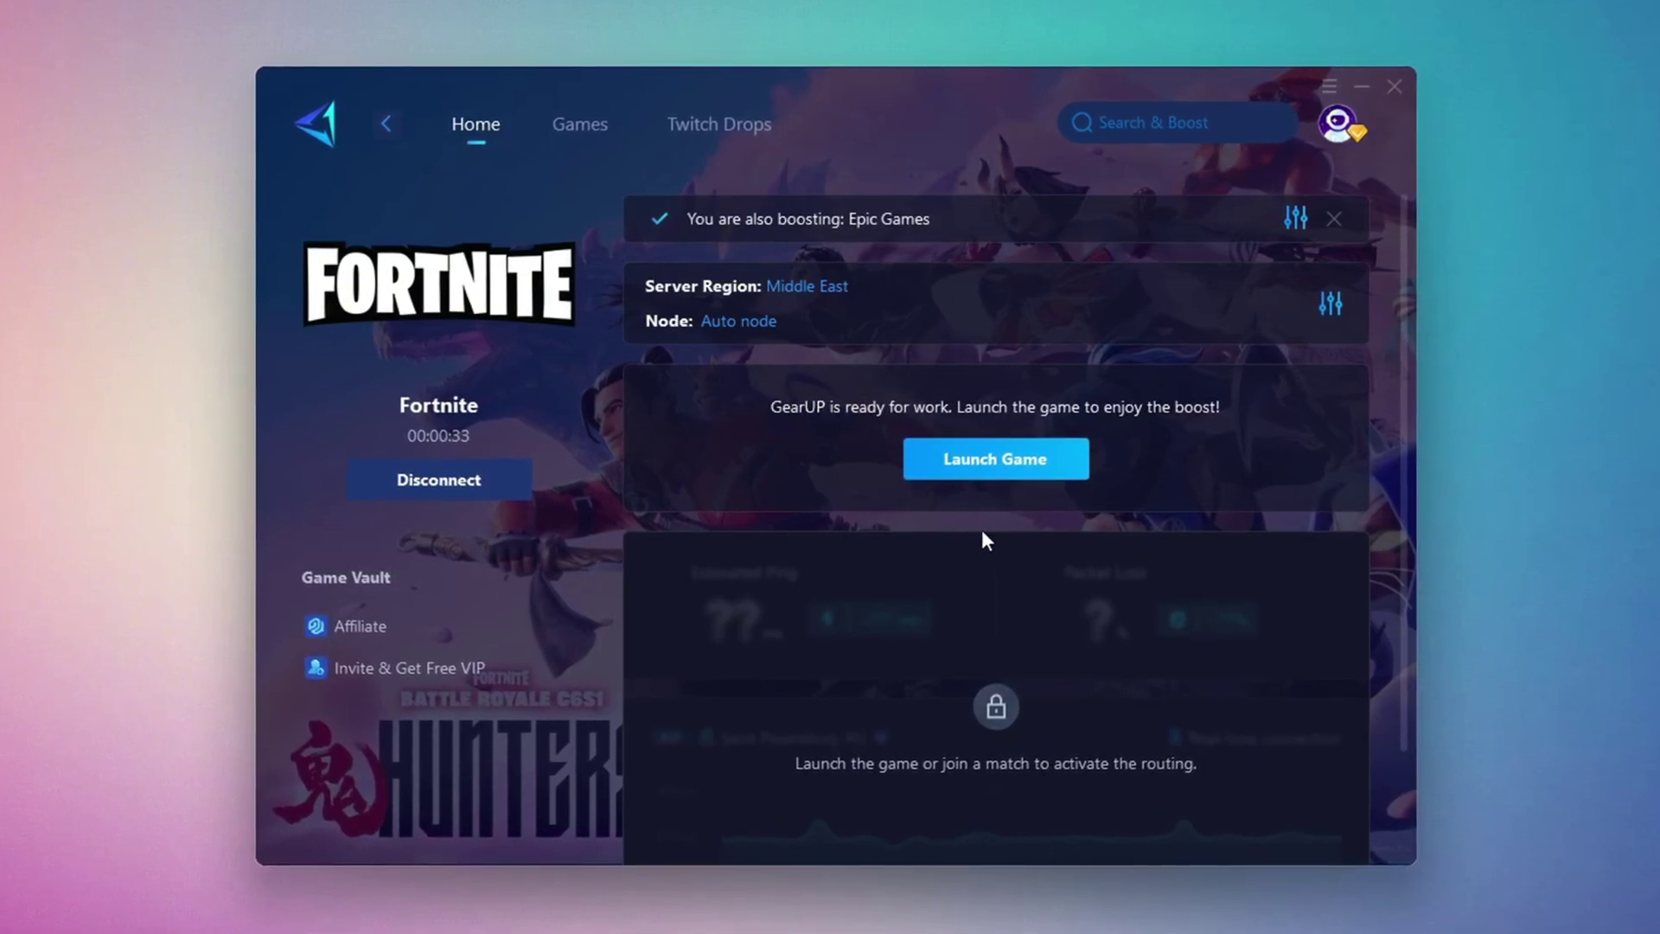
left_click(1400, 88)
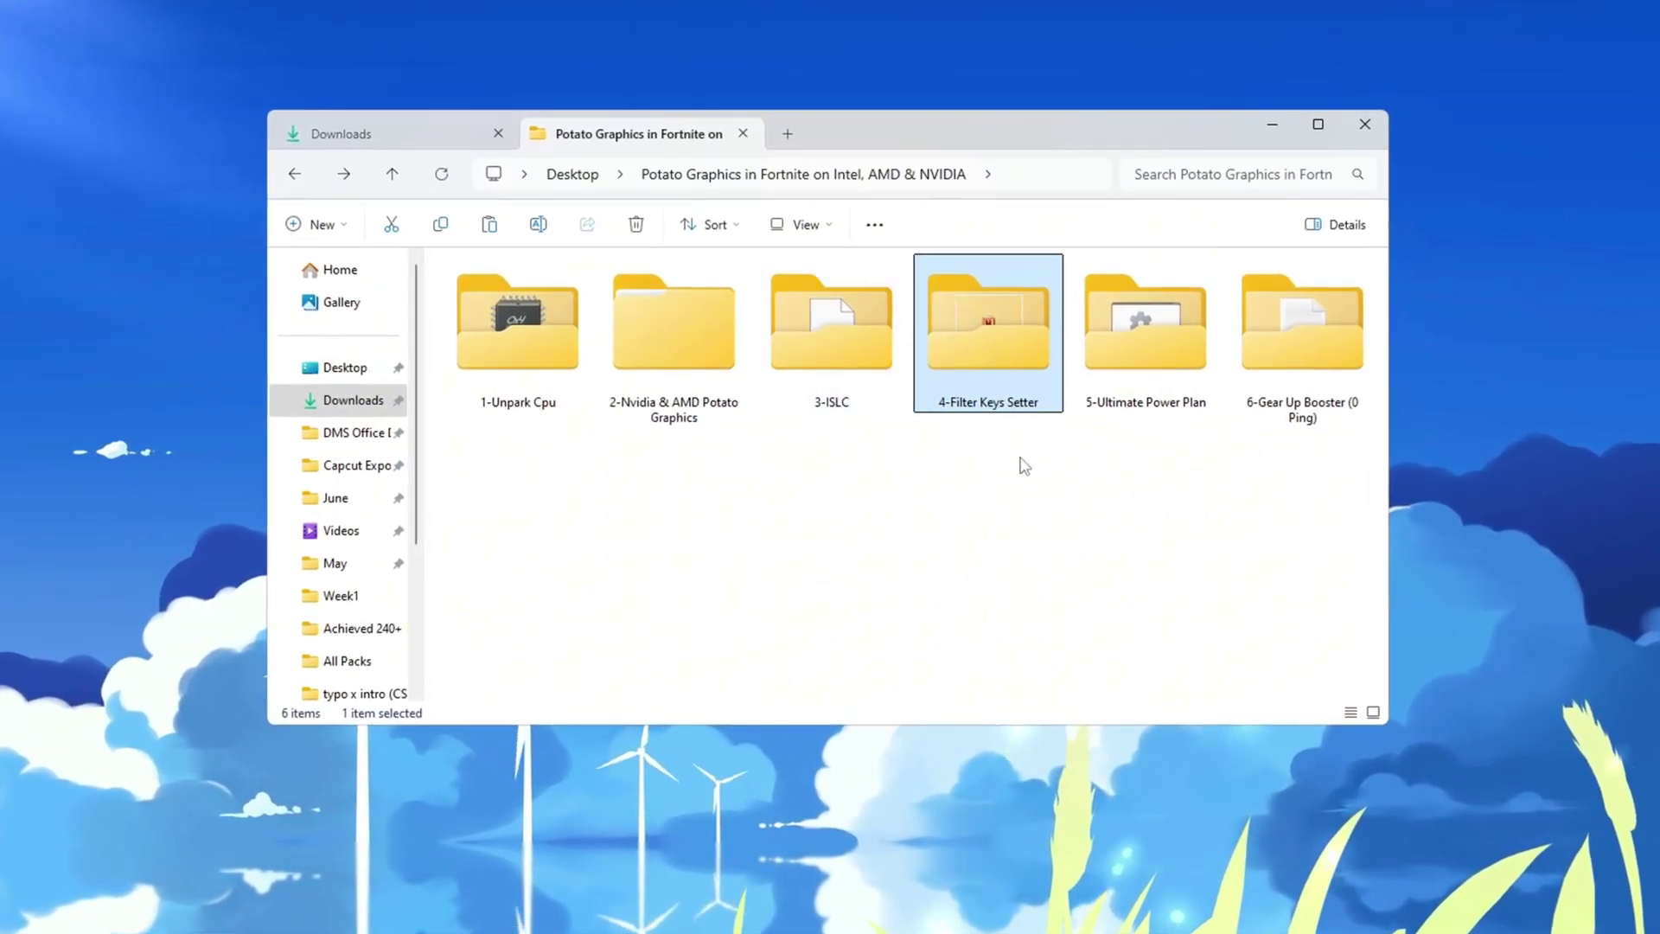
Run FilterKeysSetter.exe from the 4-Filter Keys Setter folder
double_click(999, 340)
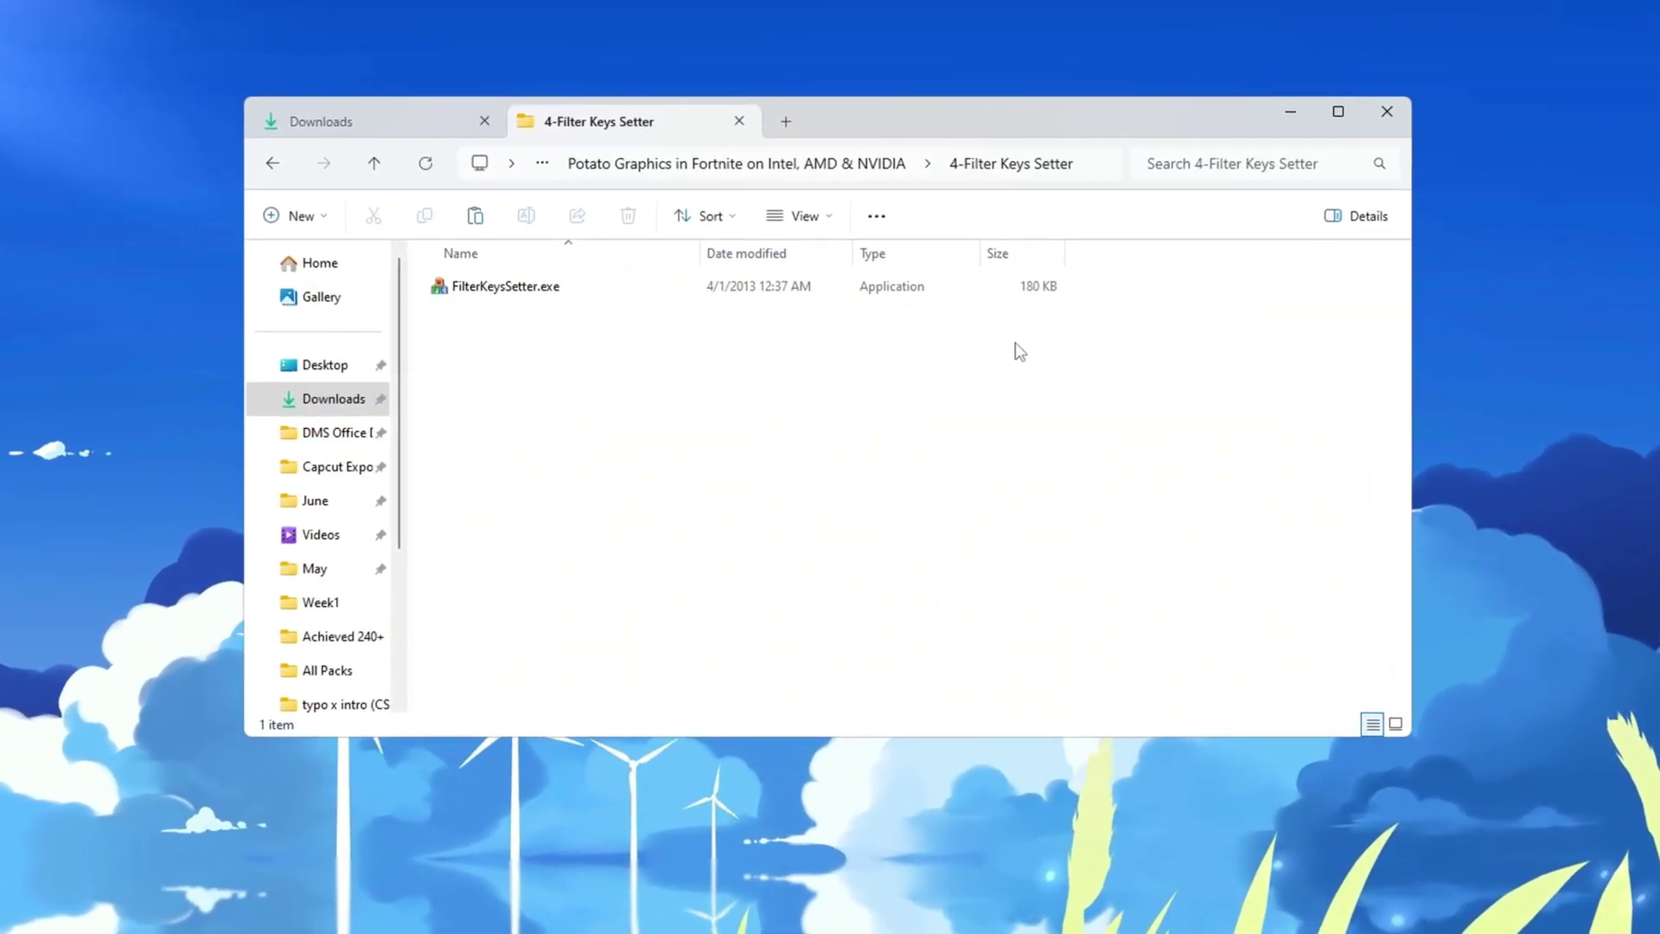
left_click(506, 286)
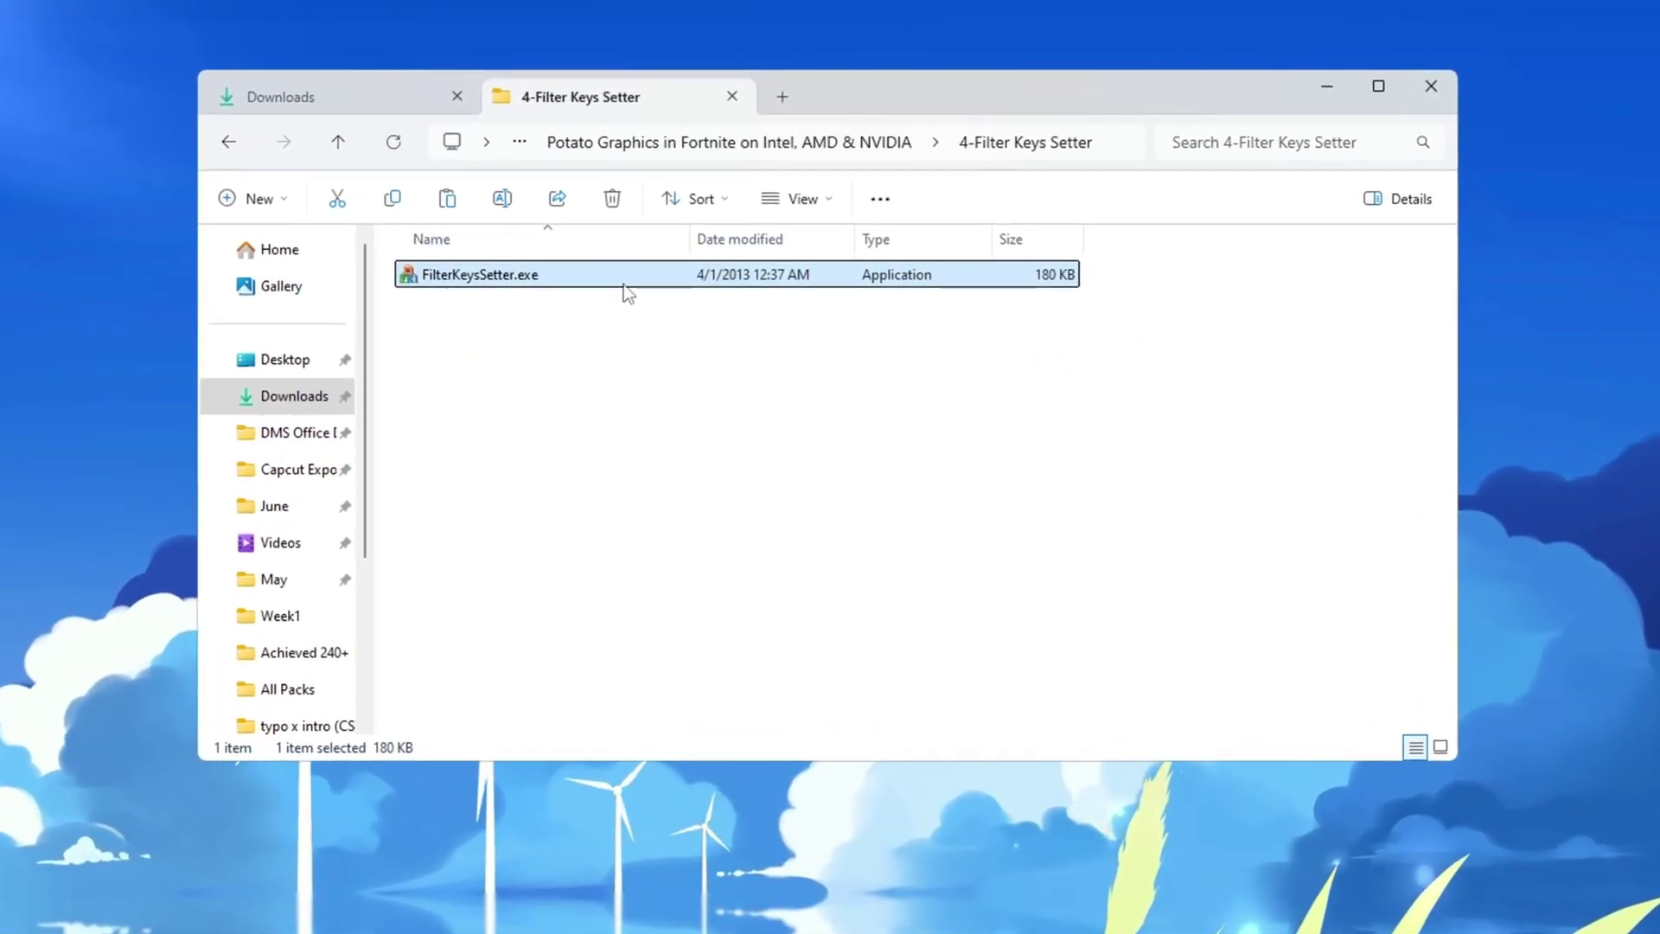
double_click(624, 292)
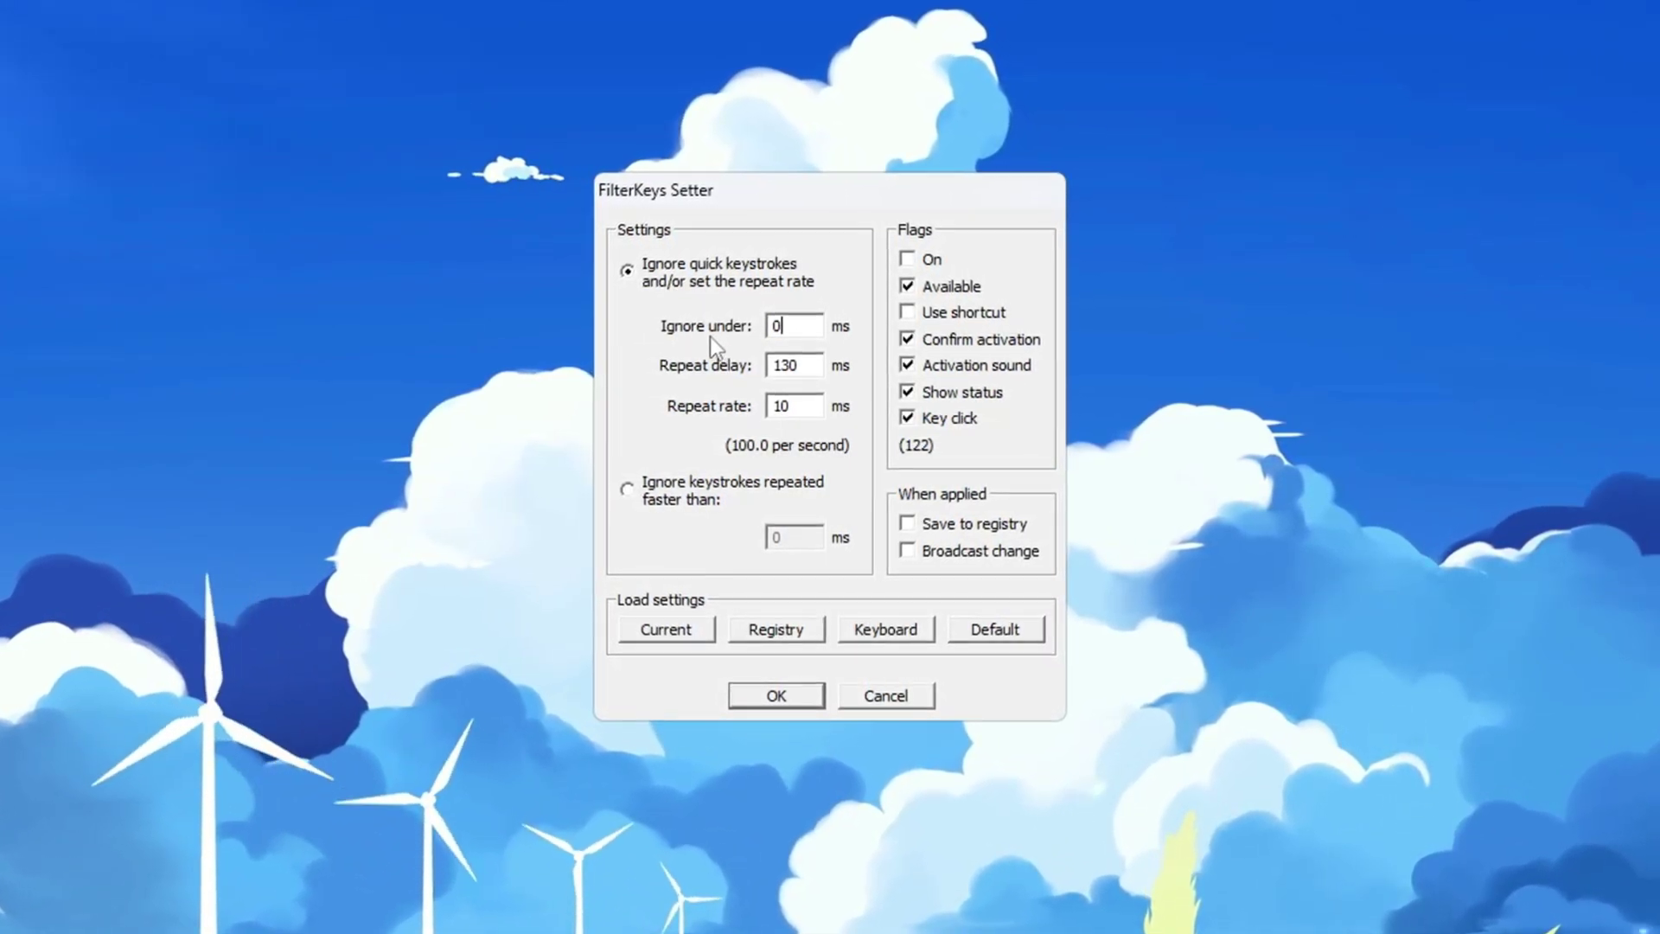
Set a 130 ms repeat delay and 10 ms repeat rate, saved to the registry
double_click(786, 365)
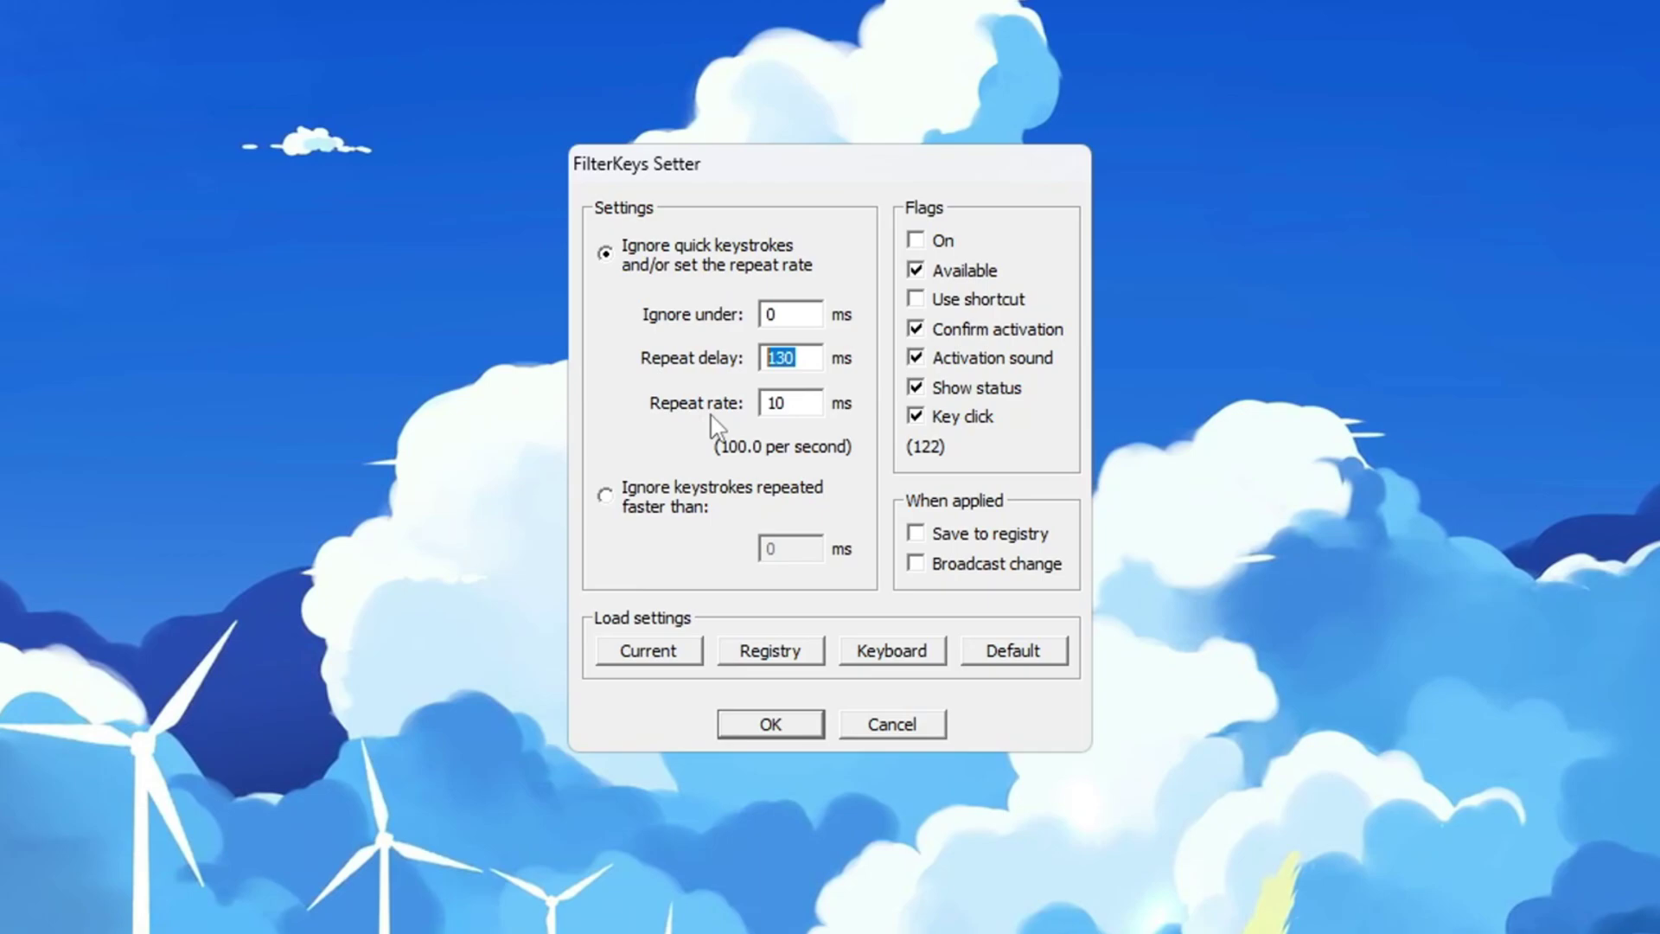
double_click(784, 402)
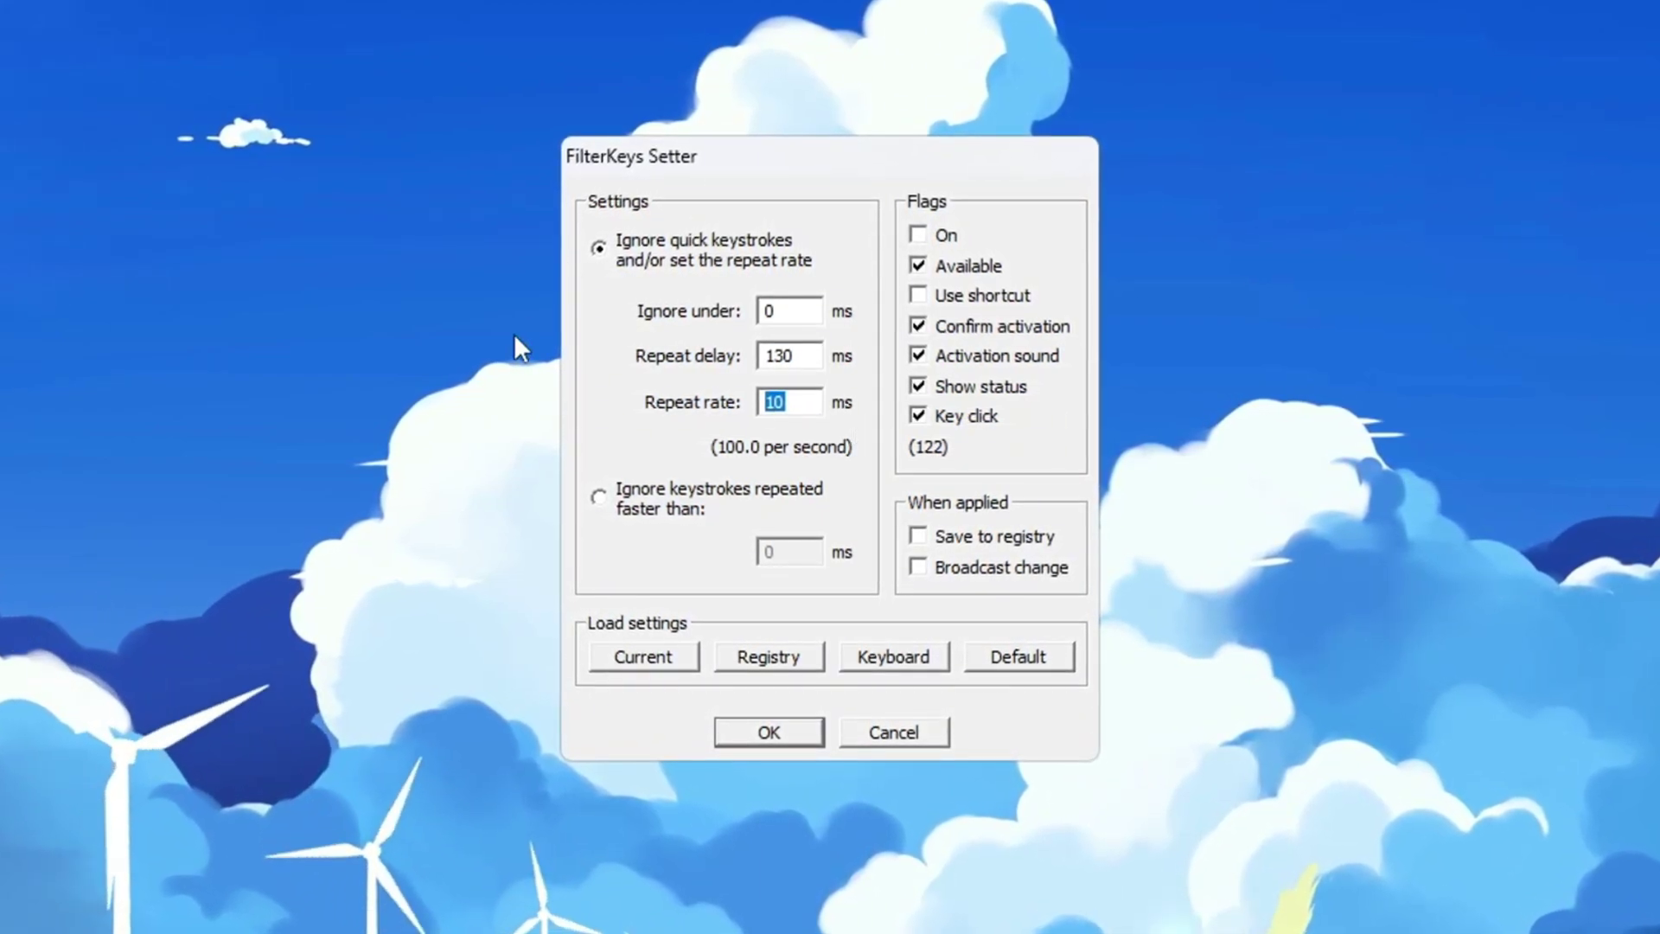
type("10")
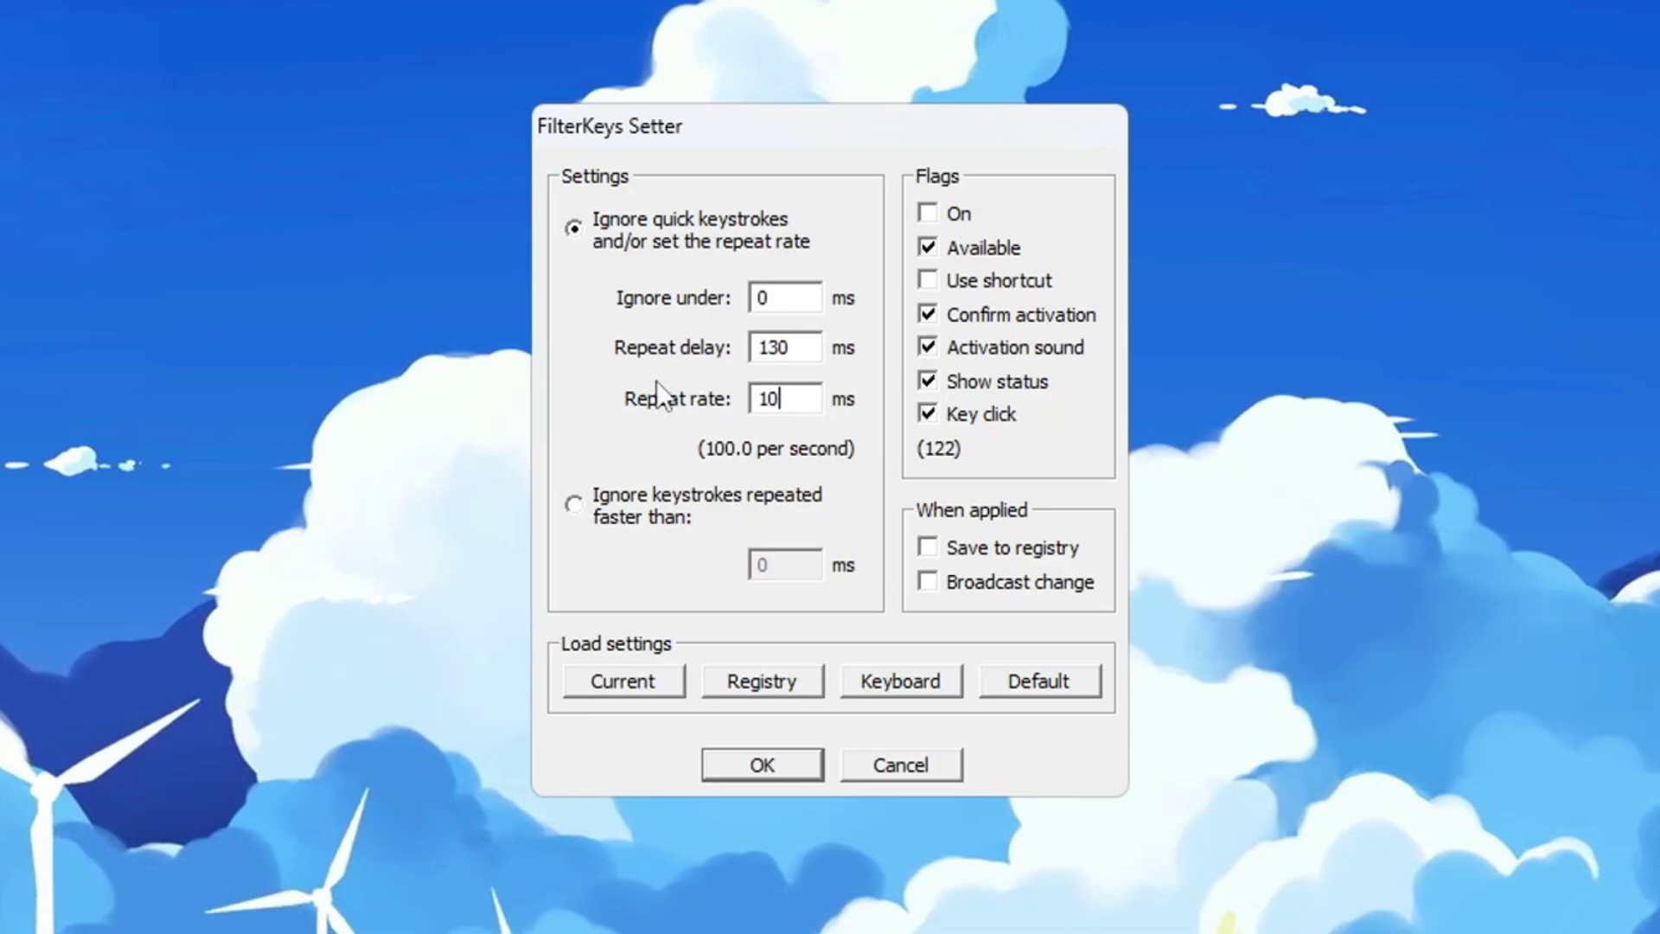
left_click(927, 548)
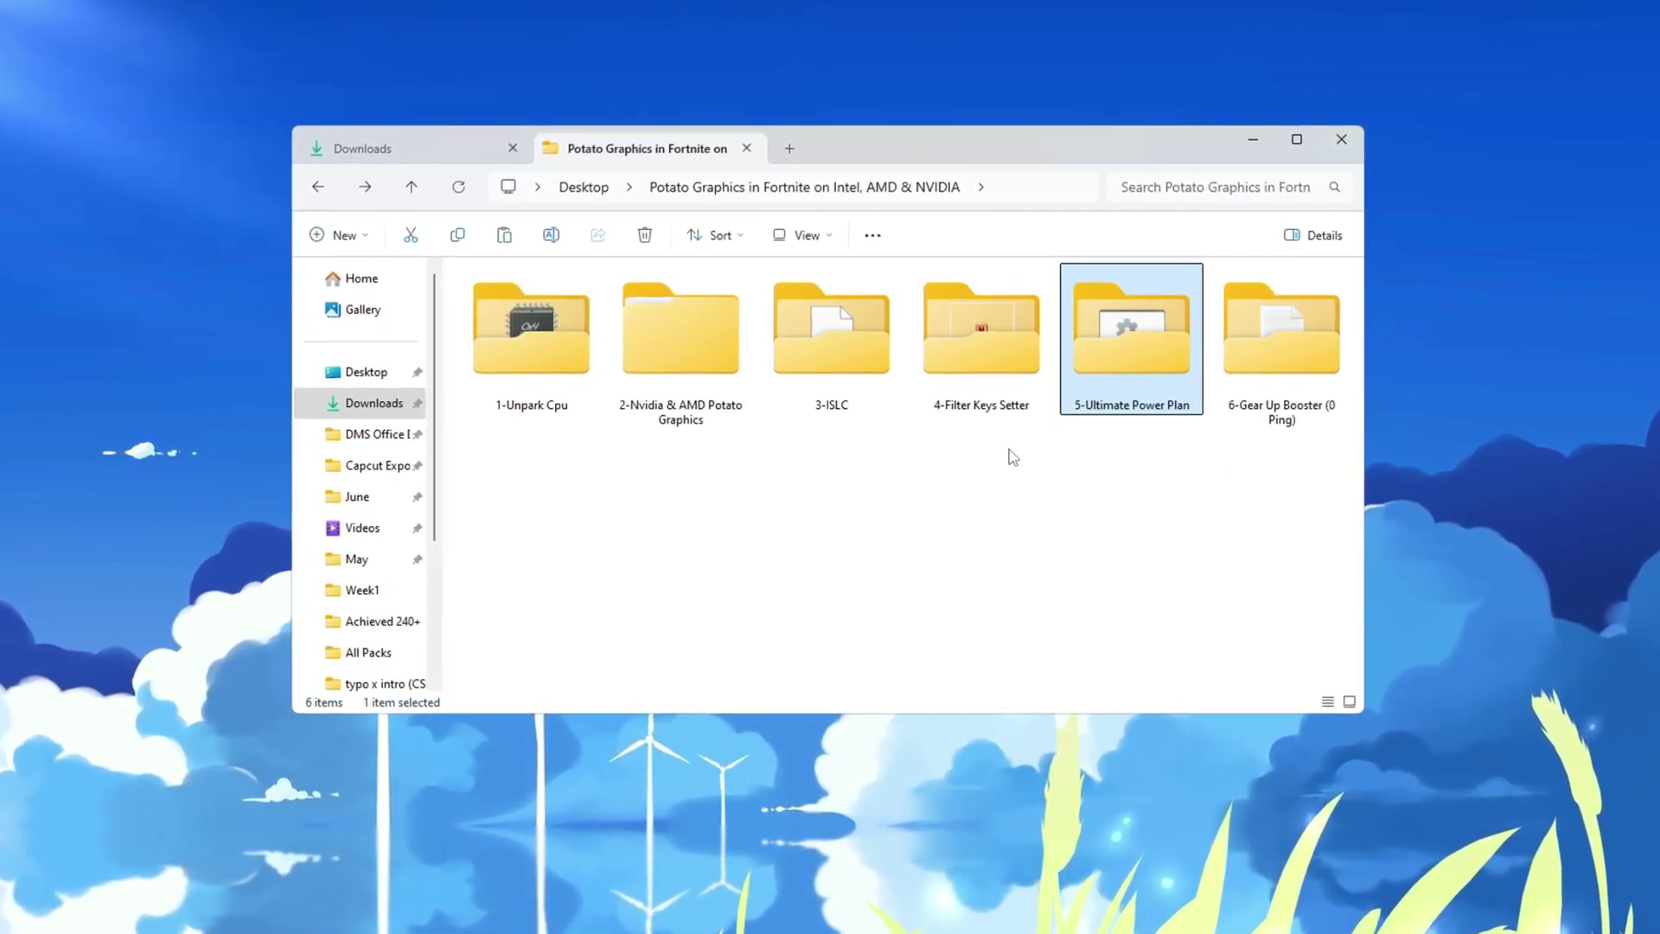
Open the 5-Ultimate Power Plan folder, then choose Ultimate Performance under 'Choose a power plan'
double_click(1148, 346)
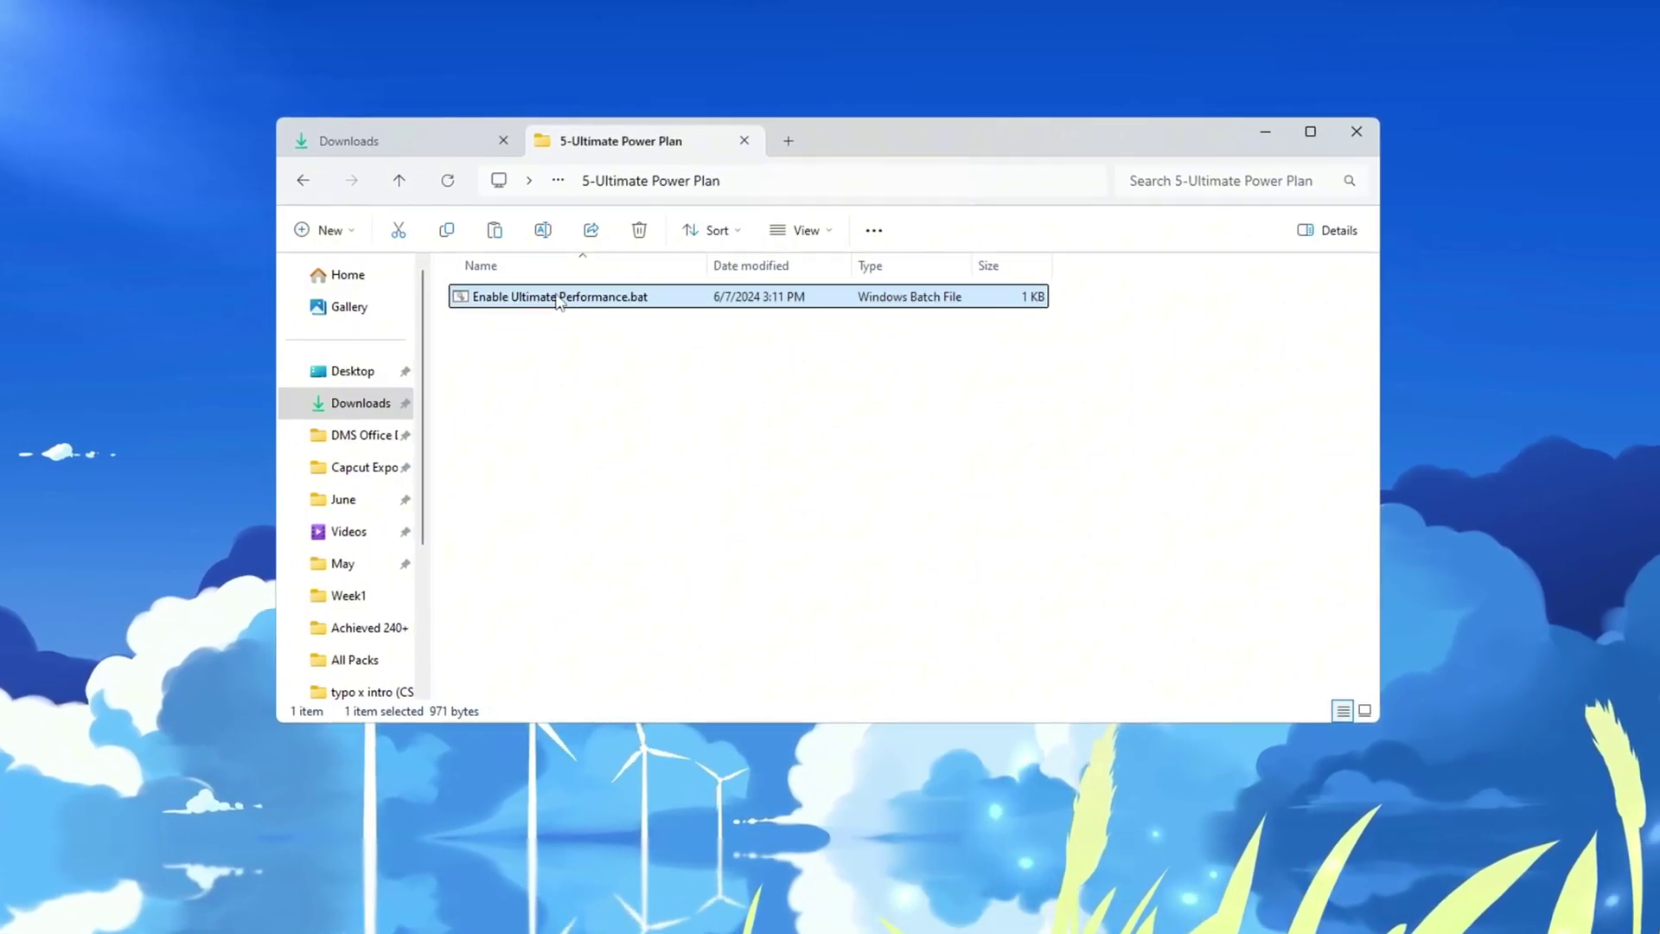
key("super")
type("choose")
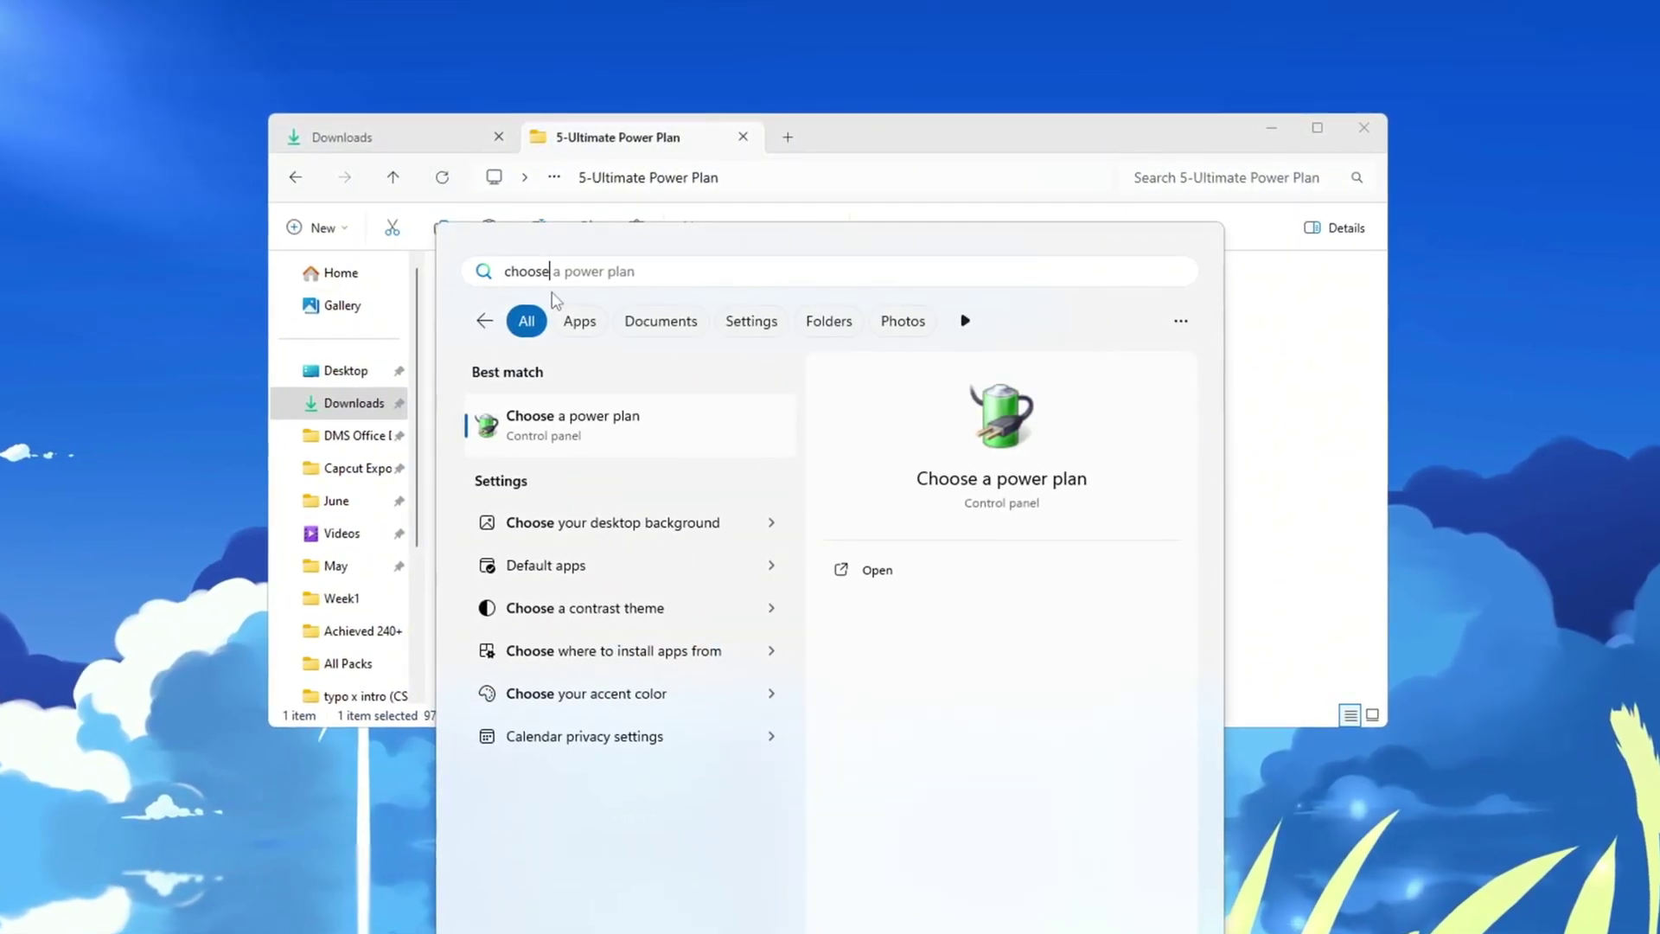
left_click(683, 415)
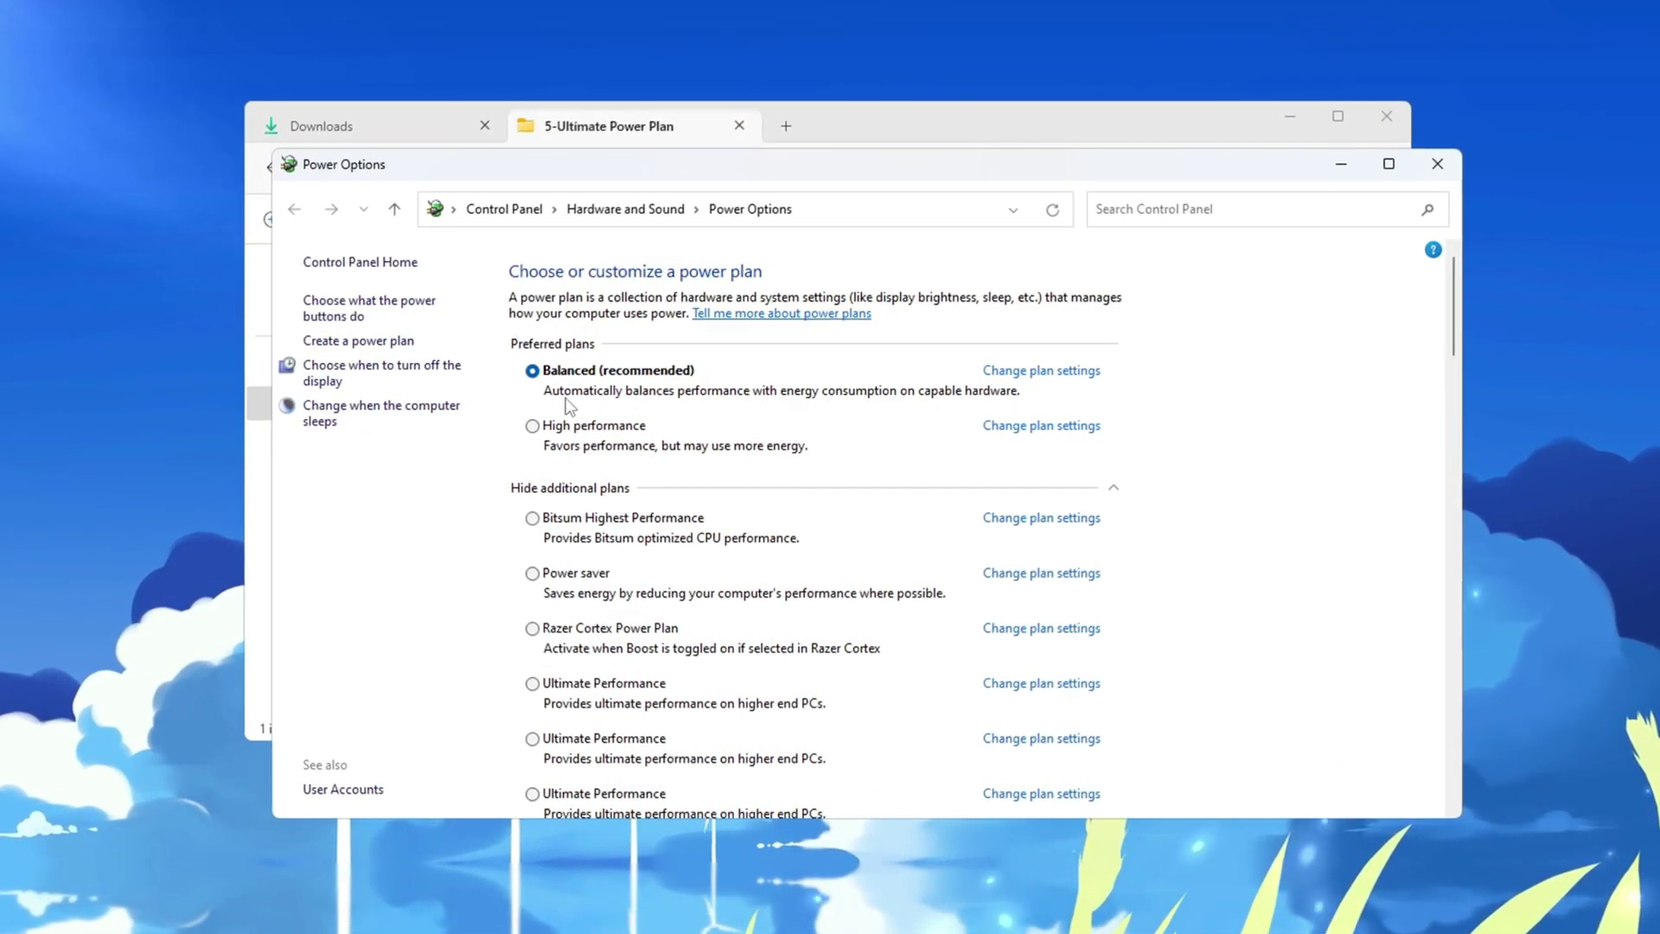
left_click(530, 426)
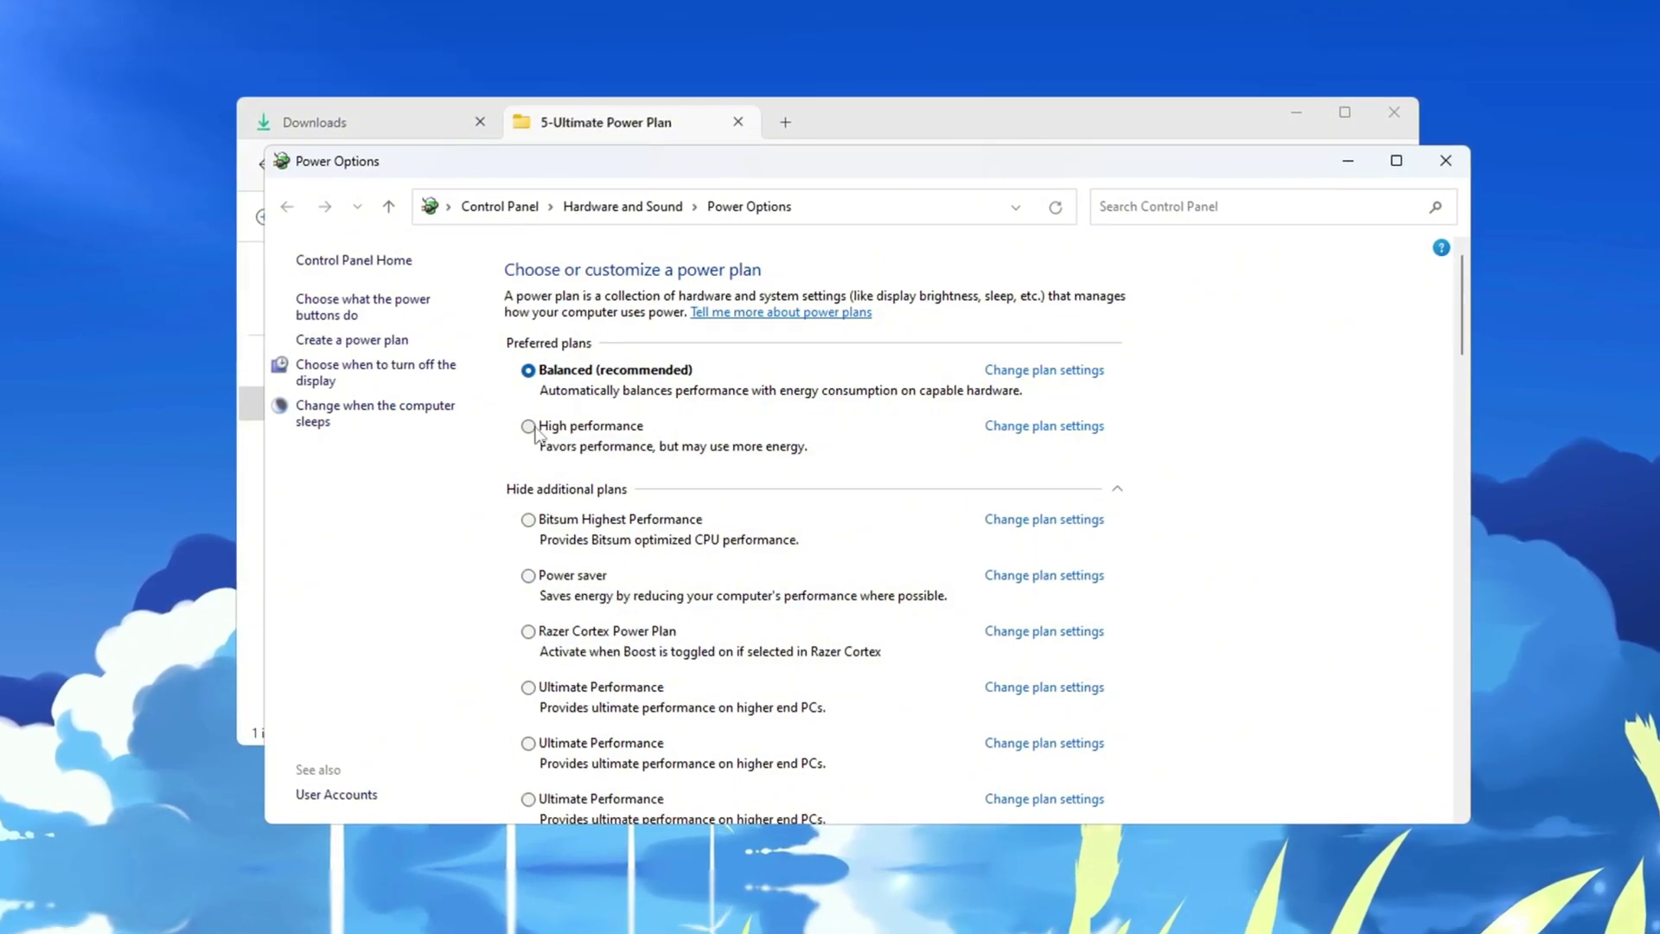
scroll(658, 467, "down", 1)
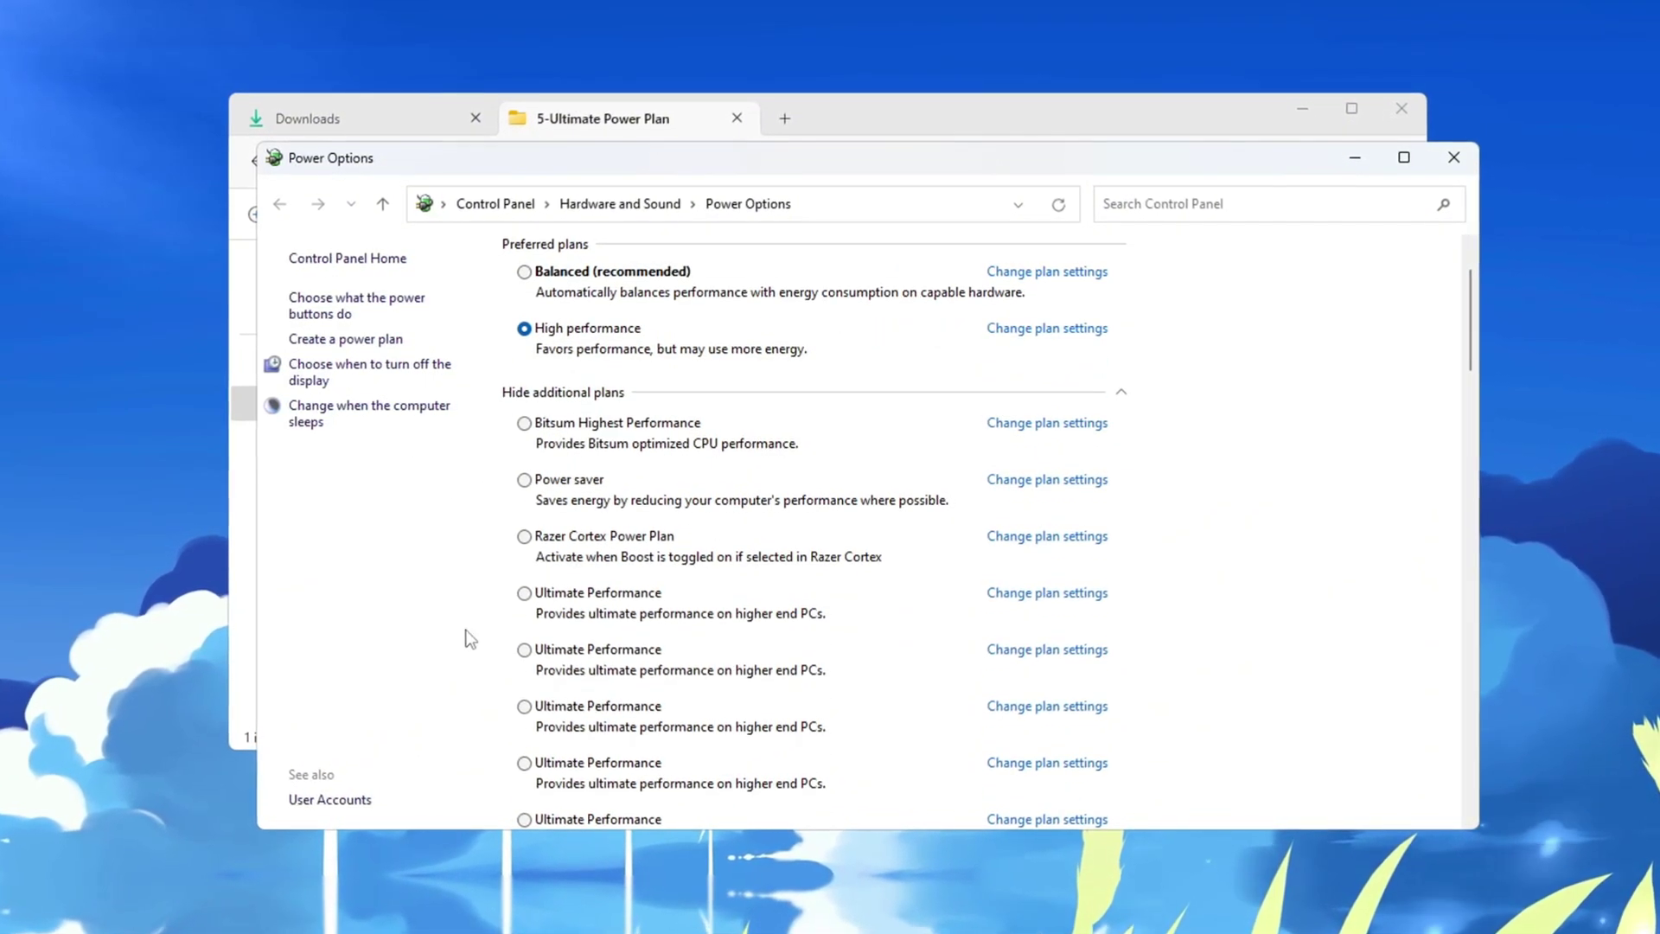
left_click(522, 593)
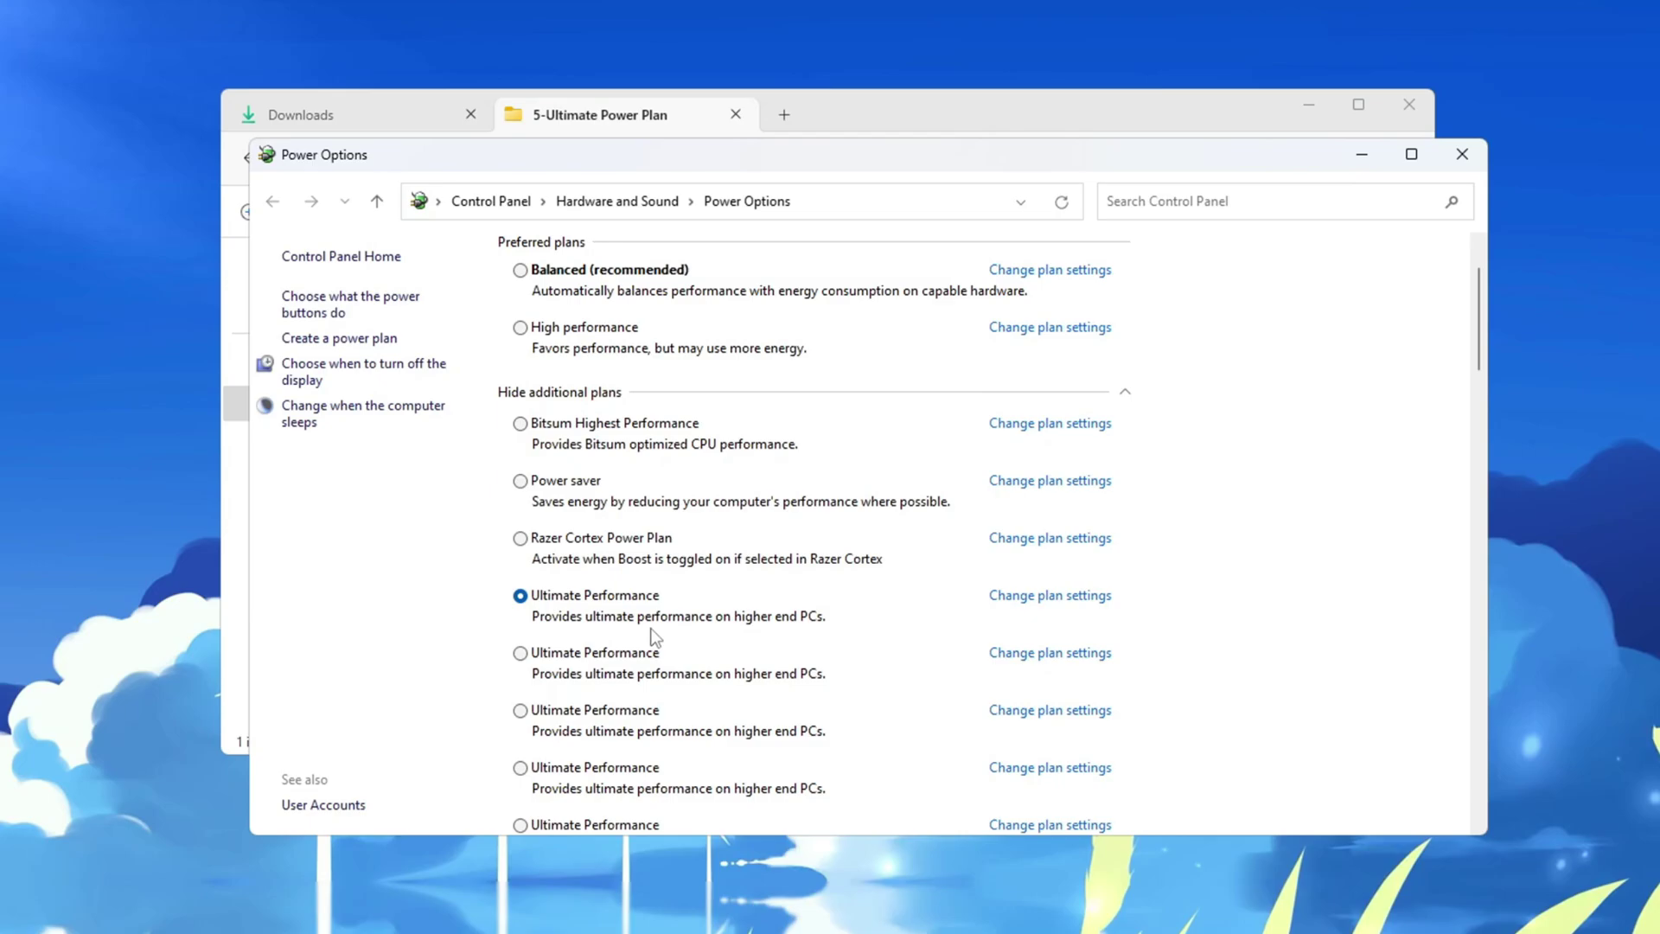
left_click(1463, 154)
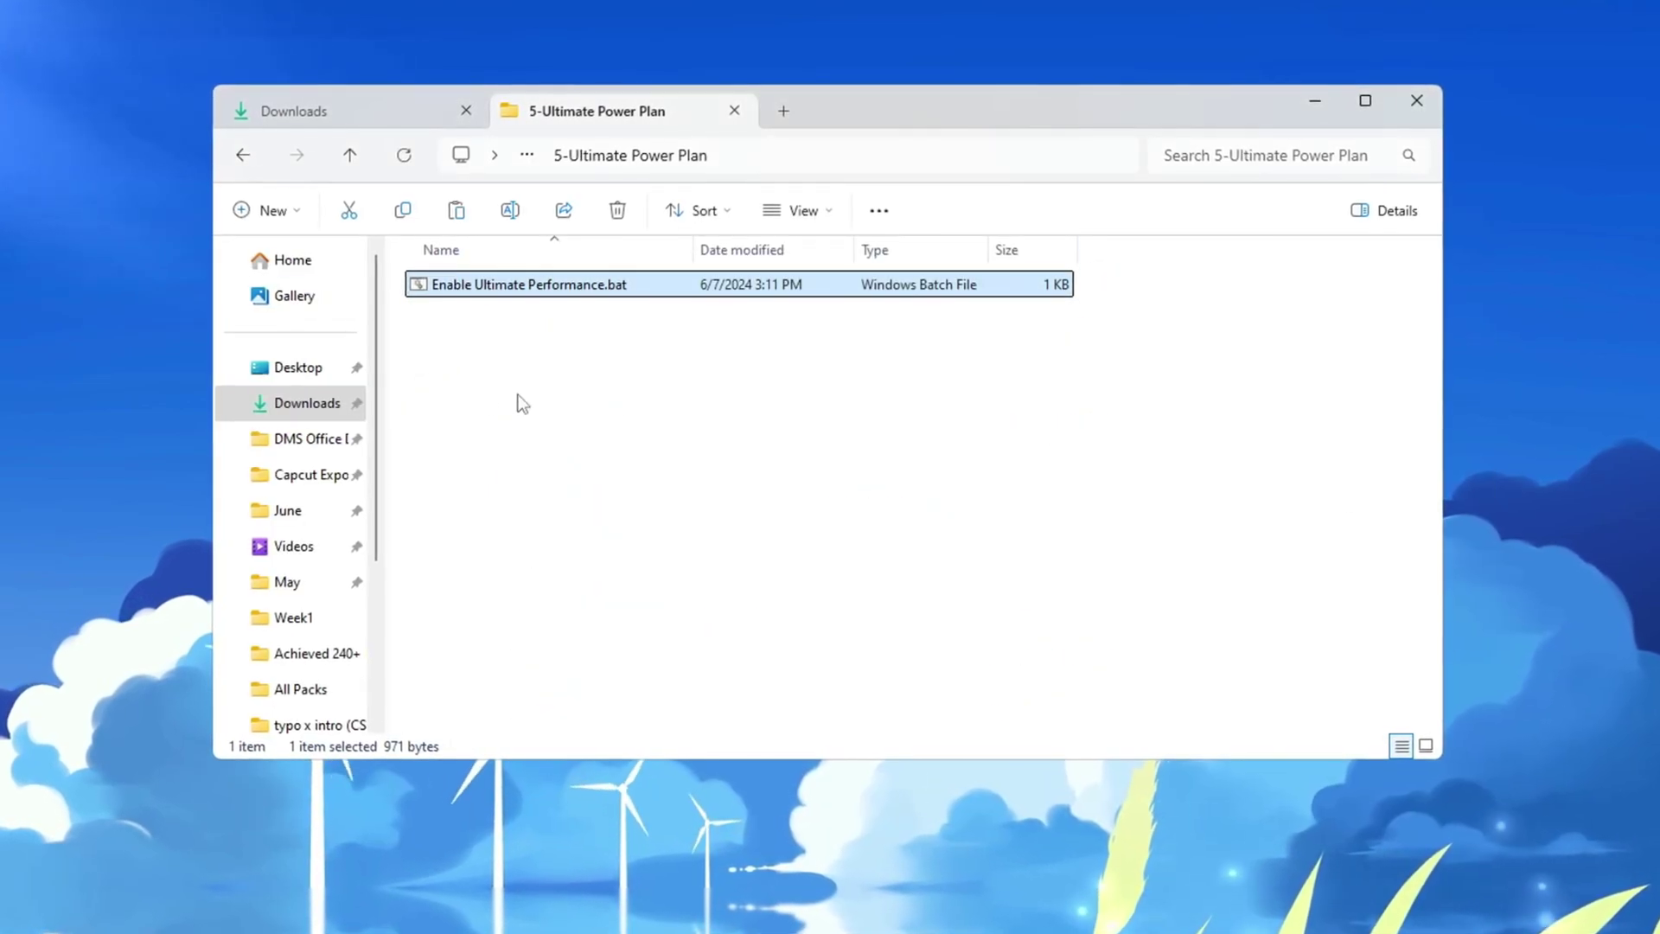
Run Enable Ultimate Performance.bat from the 5-Ultimate Power Plan folder
right_click(475, 296)
left_click(513, 438)
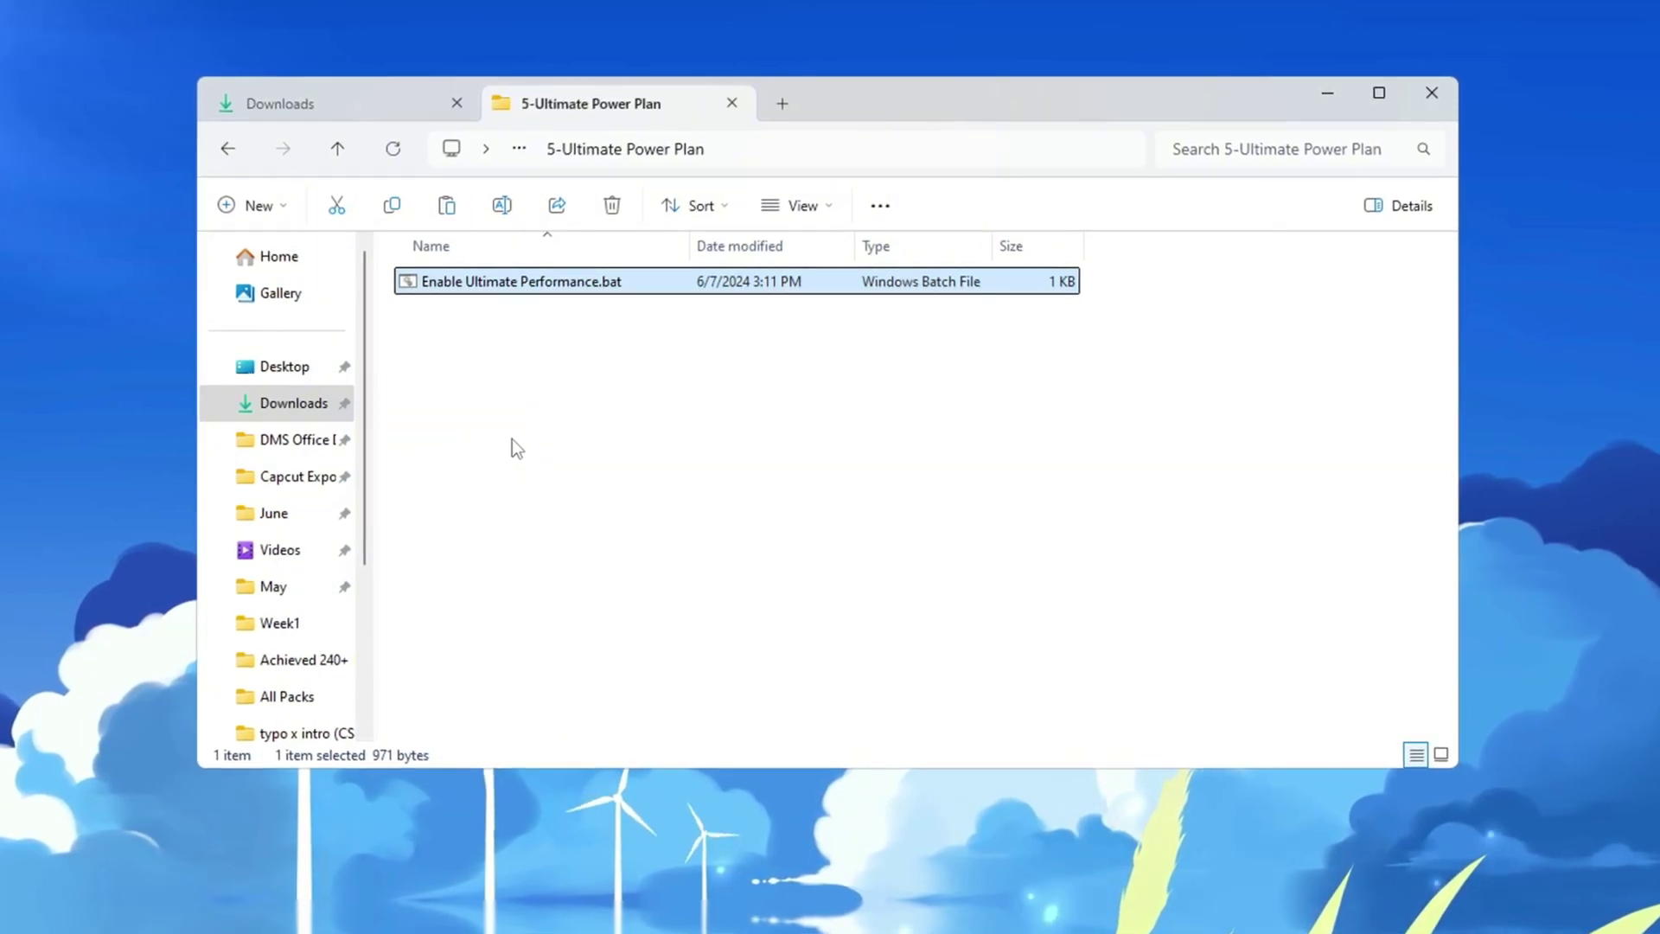
double_click(671, 282)
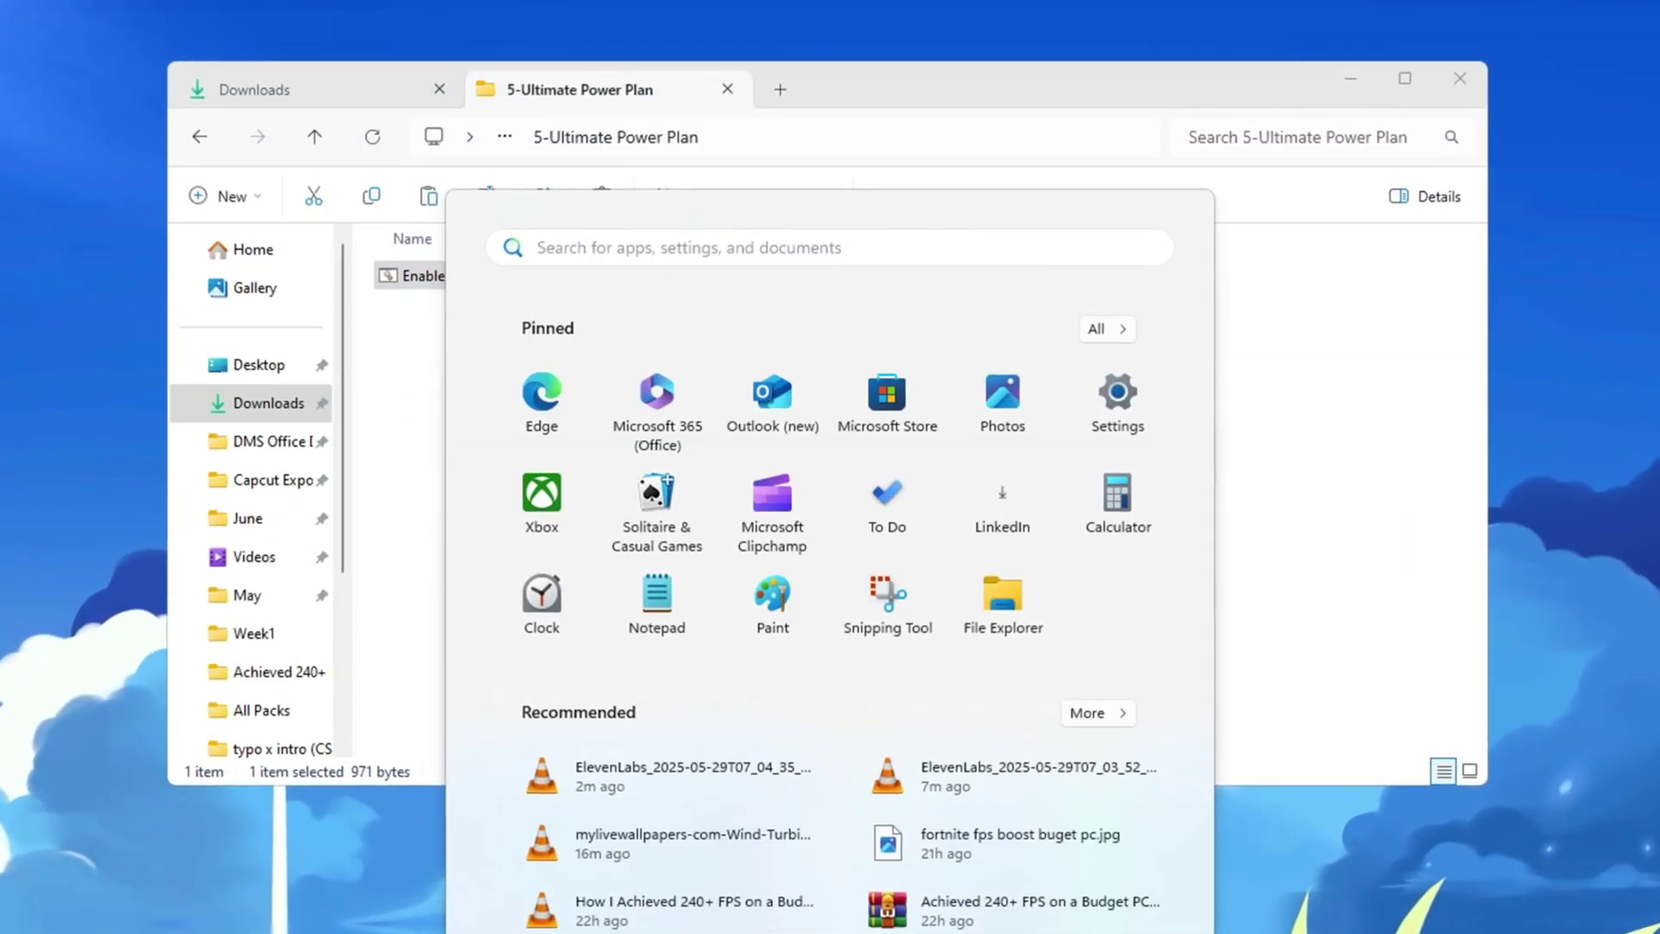
type("ch")
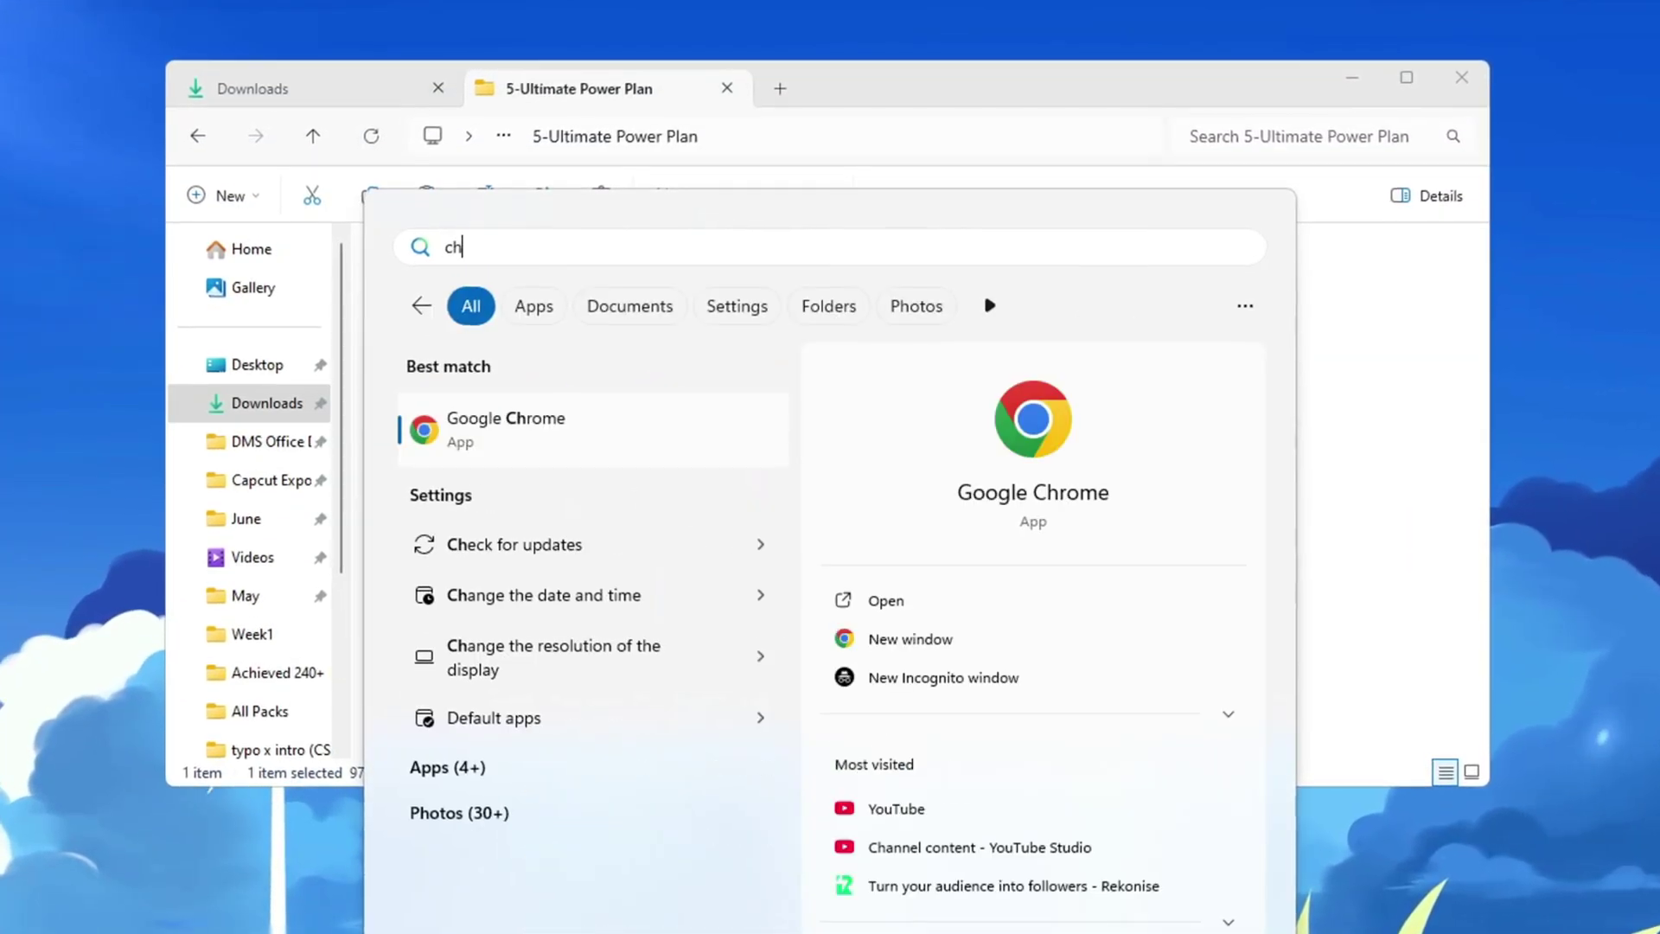
type("oose a power plan")
Run Storage Sense now from System > Storage > Storage Sense to clean temporary files
key("Return")
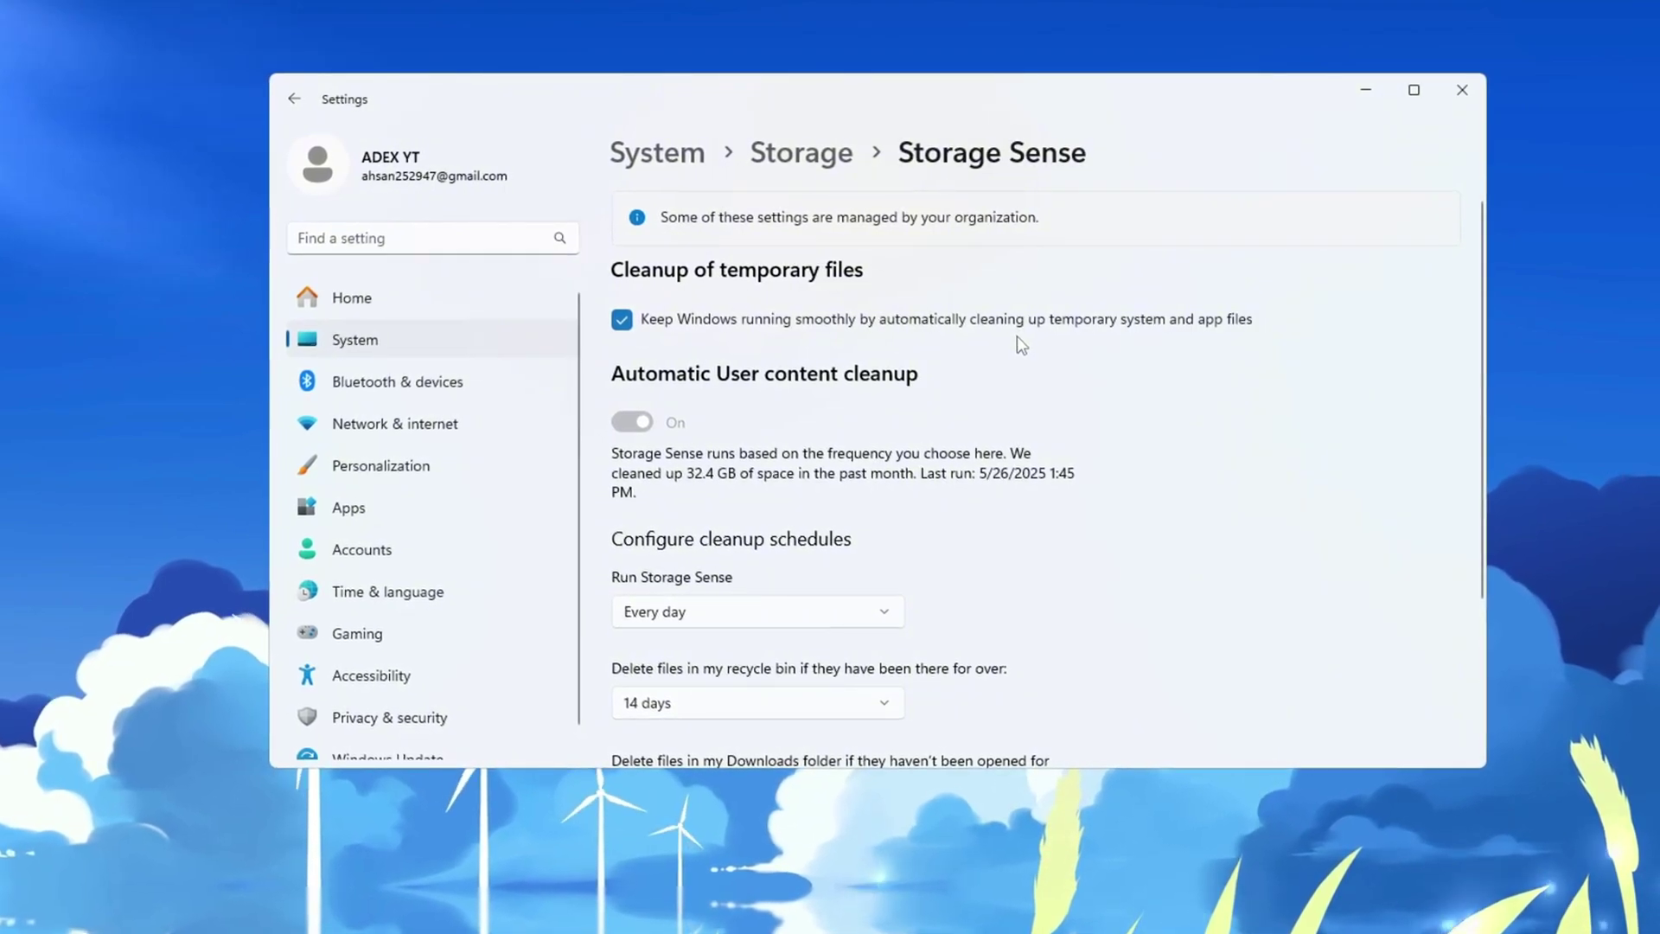
scroll(1016, 338, "down", 3)
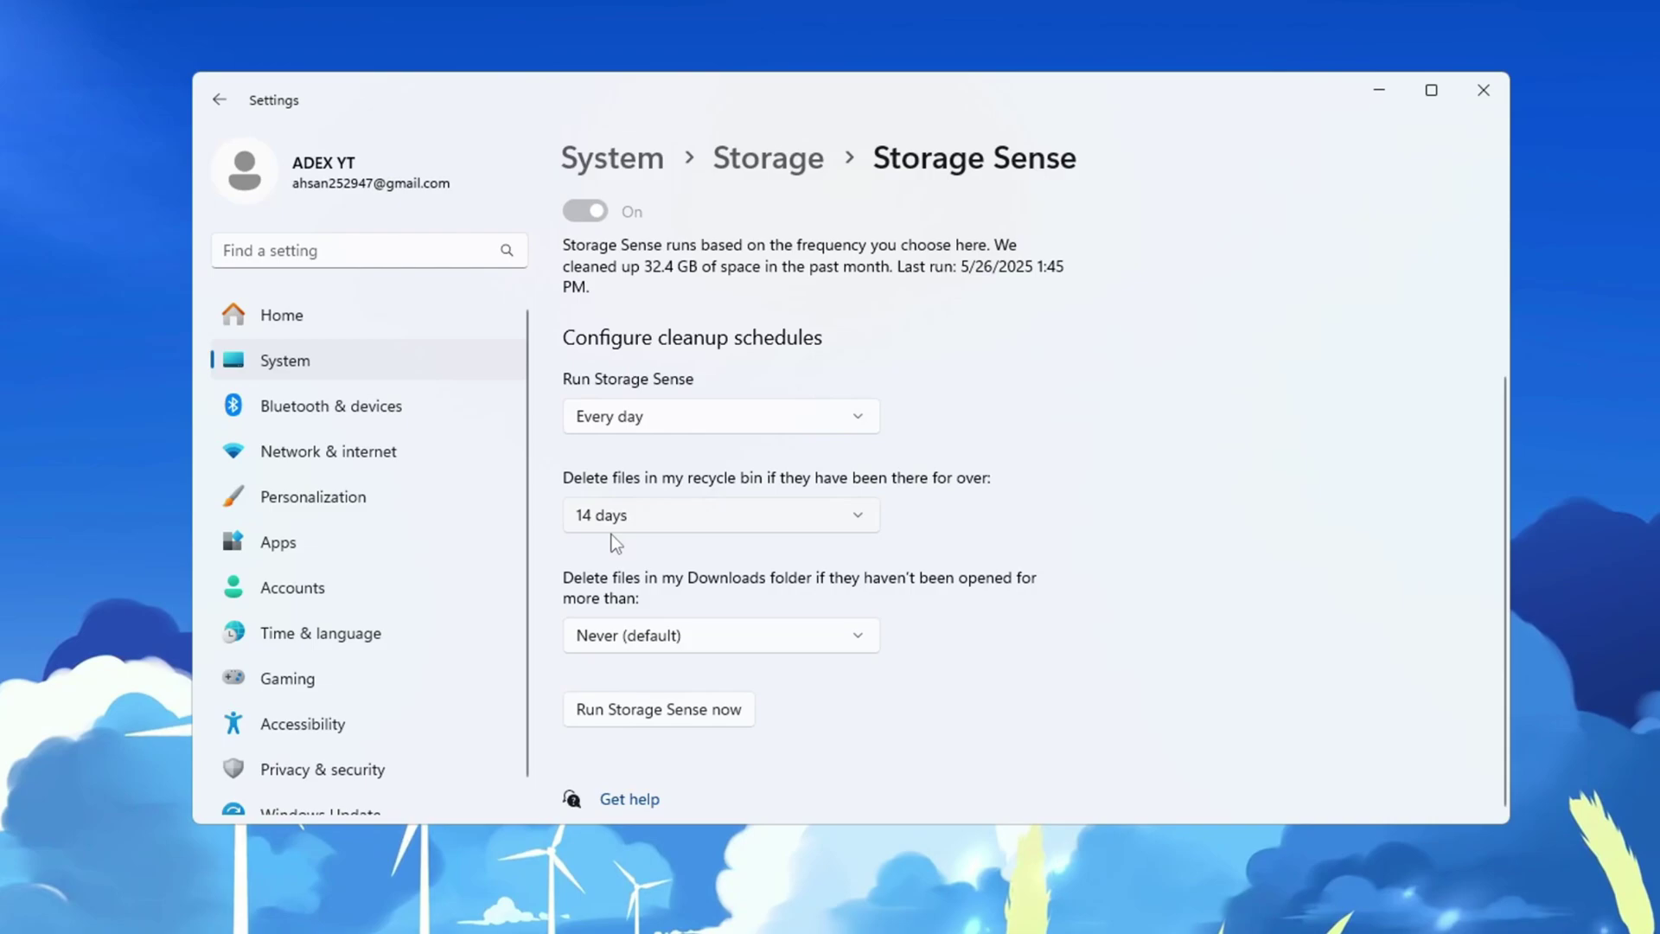
left_click(683, 725)
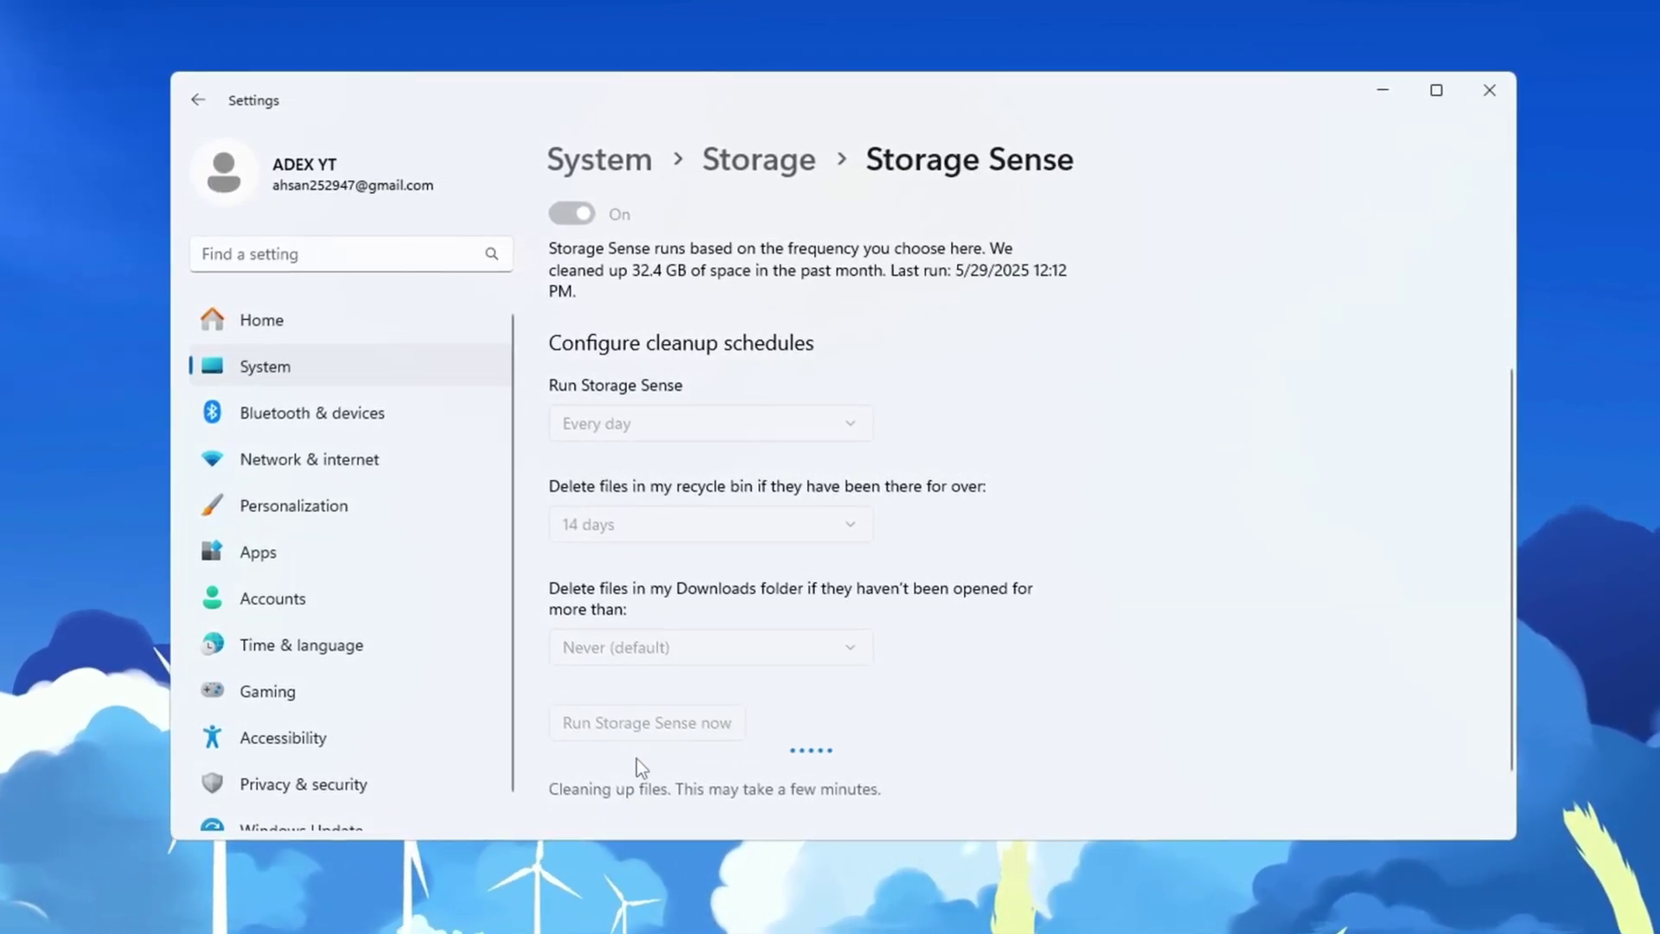